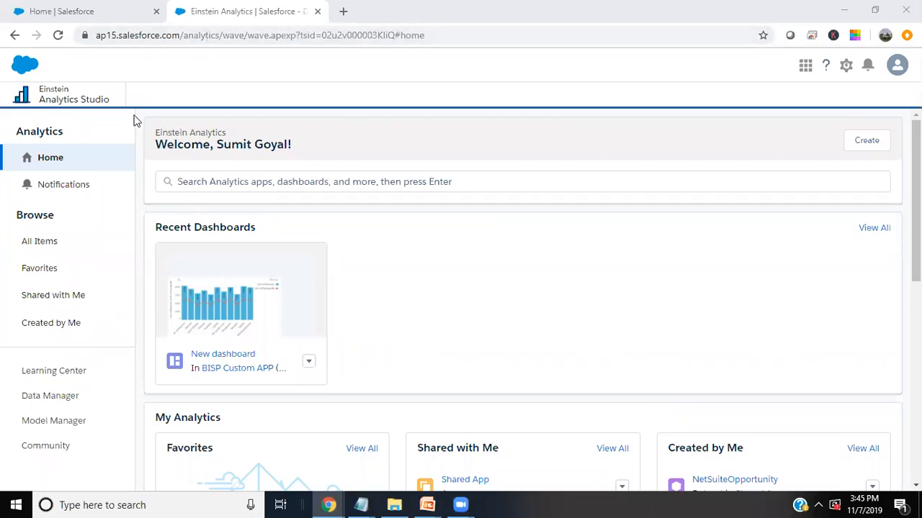
- Start a new dataset in Data Manager using External Data as the source
{"action": "left_click", "coordinate": [868, 142]}
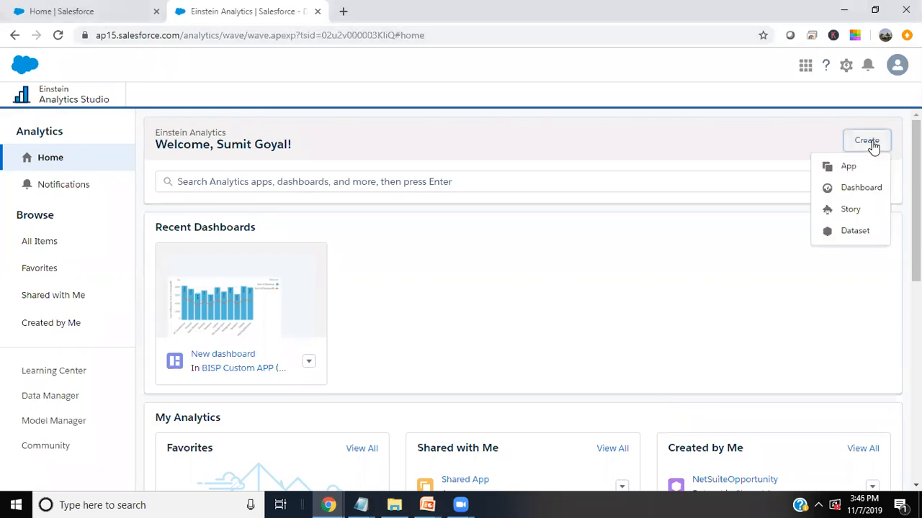
{"action": "left_click", "coordinate": [855, 233]}
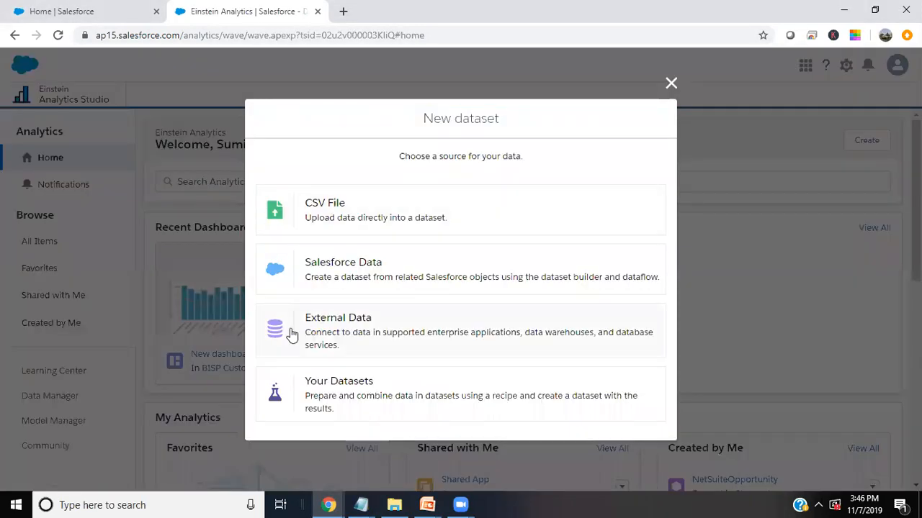
{"action": "left_click", "coordinate": [339, 339]}
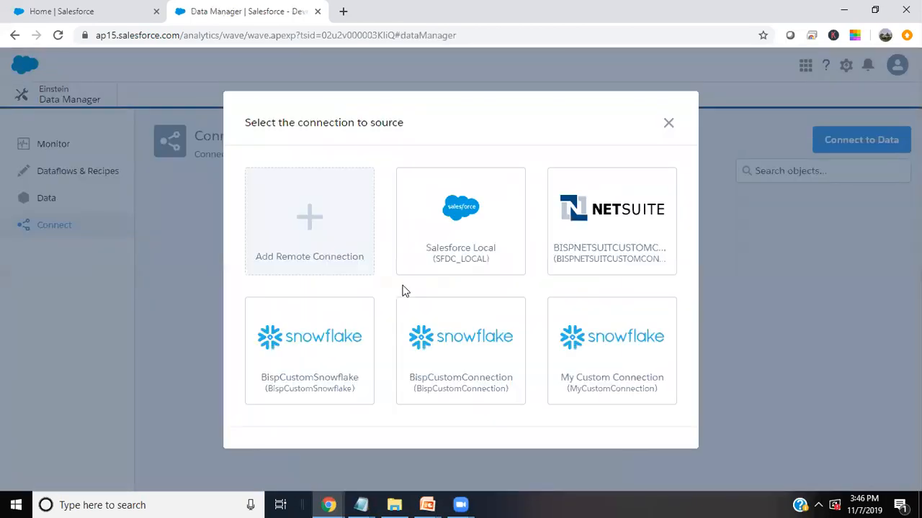
- Add a remote connection and scroll the connector tiles down to NetSuite Connector
{"action": "left_click", "coordinate": [324, 210]}
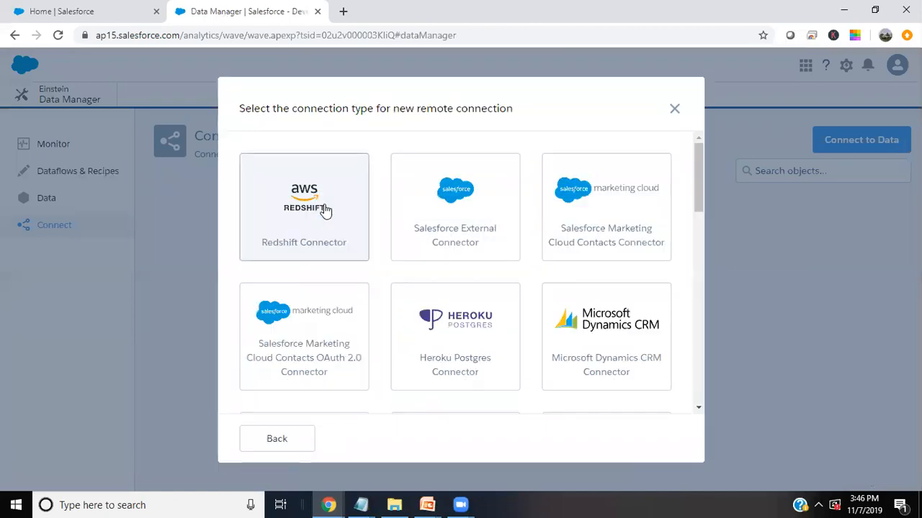
{"action": "scroll", "coordinate": [597, 312], "scroll_direction": "down", "scroll_amount": 1}
{"action": "scroll", "coordinate": [597, 313], "scroll_direction": "down", "scroll_amount": 5}
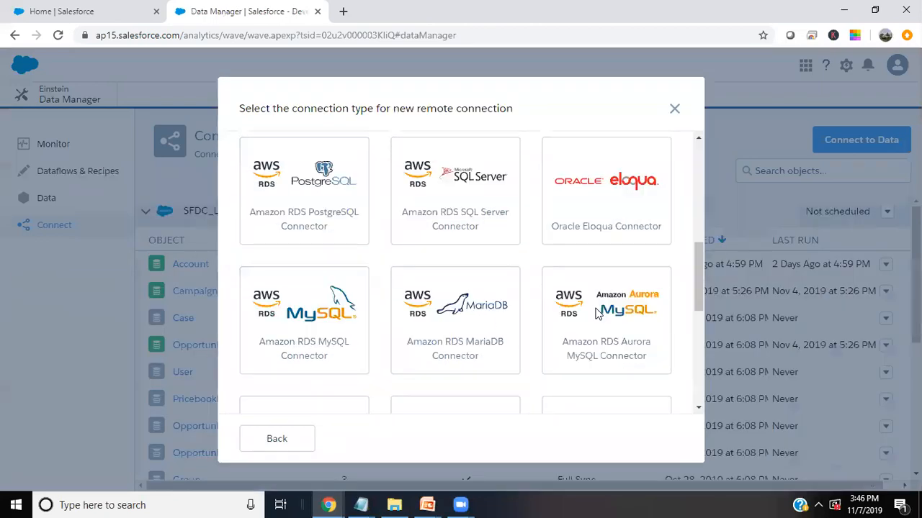
{"action": "scroll", "coordinate": [597, 312], "scroll_direction": "down", "scroll_amount": 5}
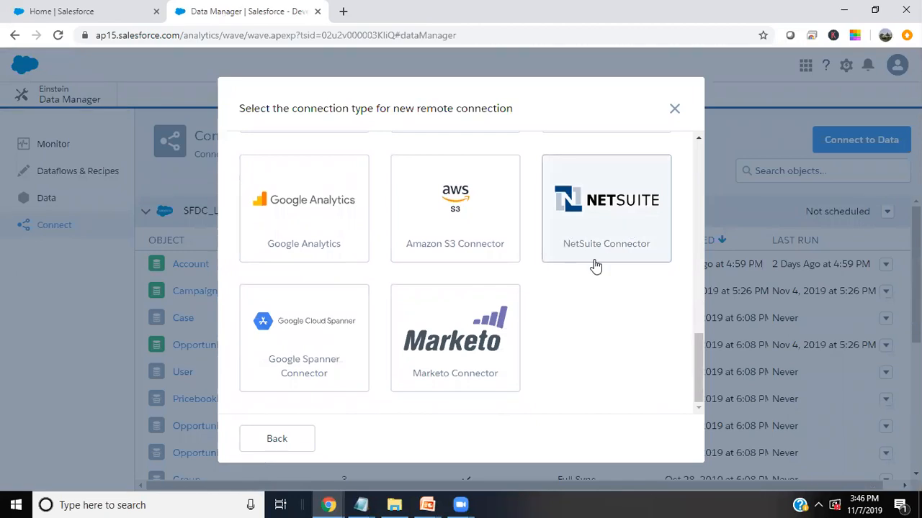
- Review the NetSuite Connector setup form fields, then close it without saving
{"action": "left_click", "coordinate": [605, 217]}
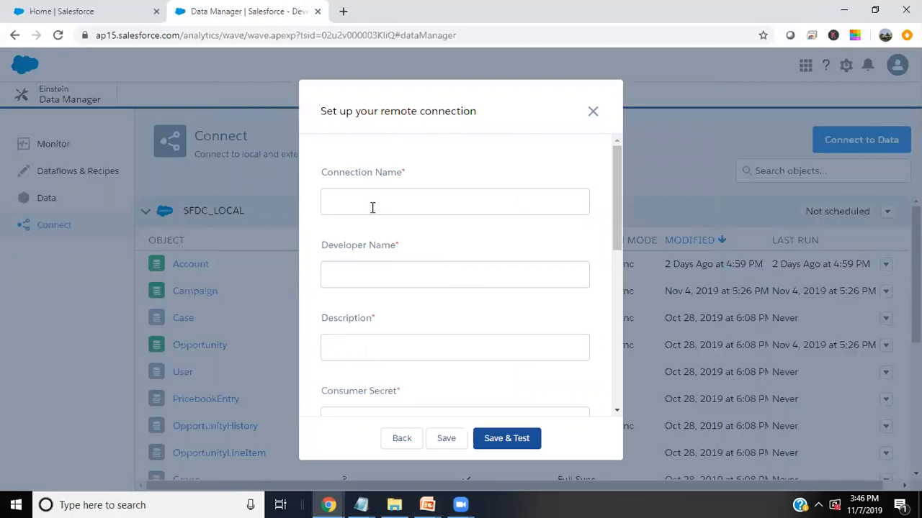
{"action": "scroll", "coordinate": [385, 264], "scroll_direction": "down", "scroll_amount": 1}
{"action": "scroll", "coordinate": [384, 264], "scroll_direction": "down", "scroll_amount": 2}
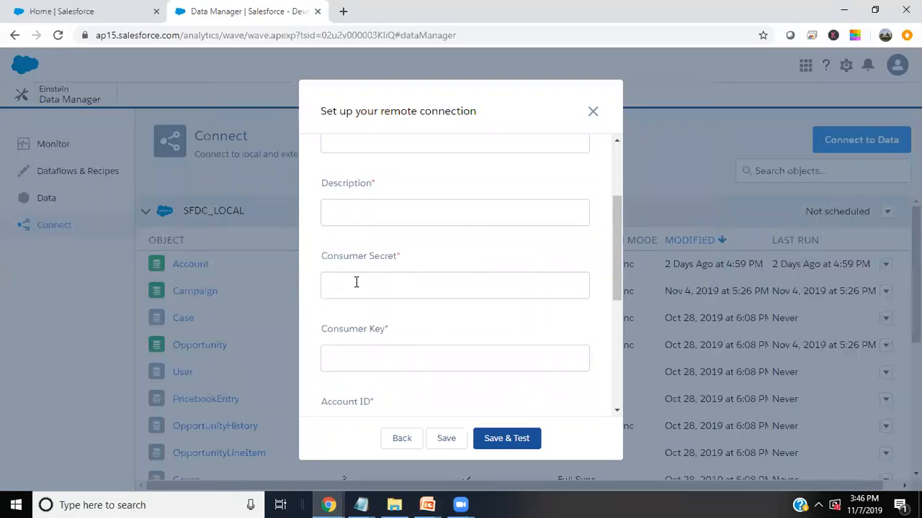
{"action": "scroll", "coordinate": [356, 282], "scroll_direction": "down", "scroll_amount": 3}
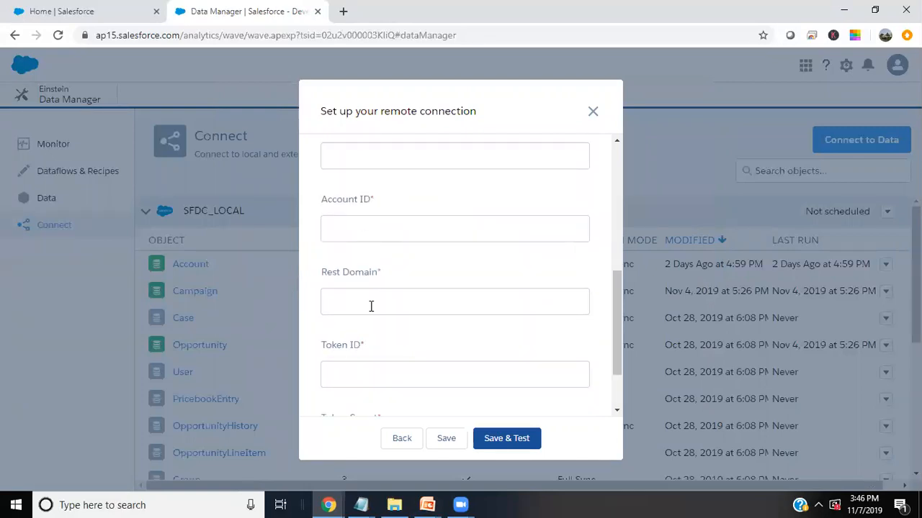
{"action": "scroll", "coordinate": [372, 298], "scroll_direction": "down", "scroll_amount": 1}
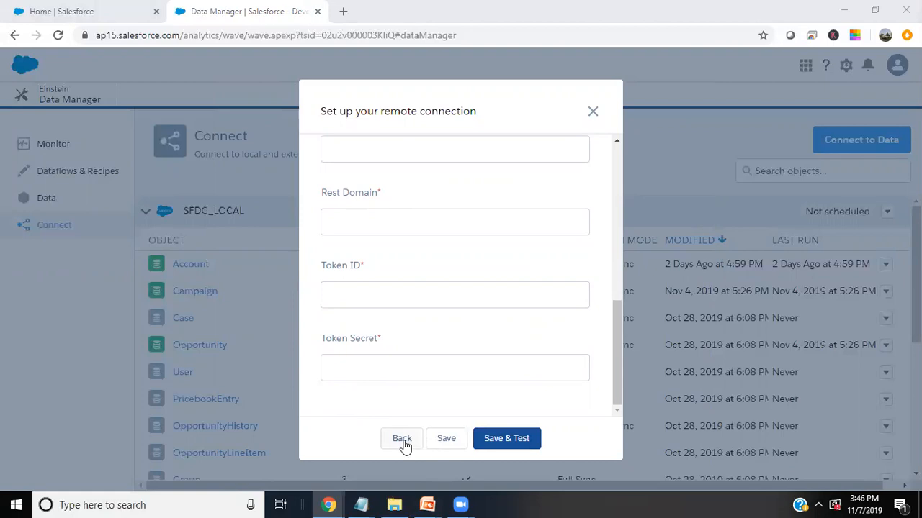
{"action": "left_click", "coordinate": [595, 114]}
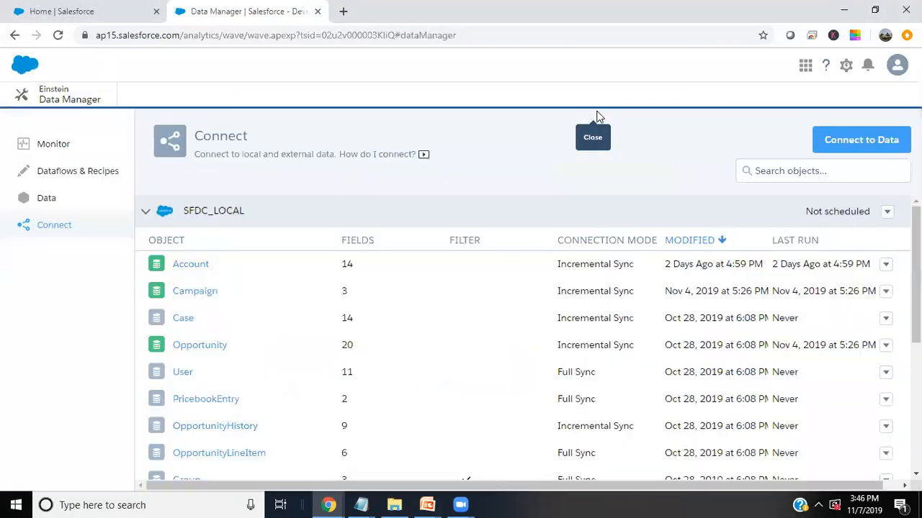
- In NetSuite, look over the Opportunities list, then go back to the Home dashboard
{"action": "mouse_move", "coordinate": [329, 505]}
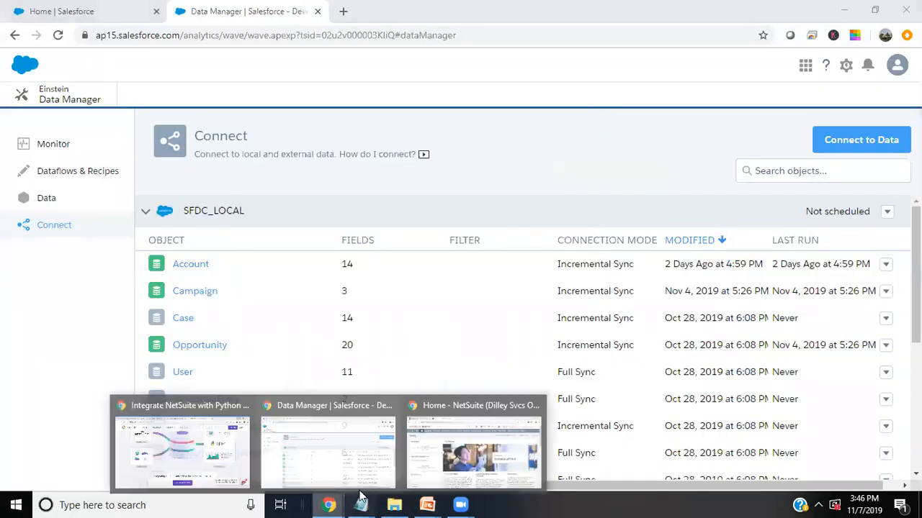
{"action": "left_click", "coordinate": [452, 444]}
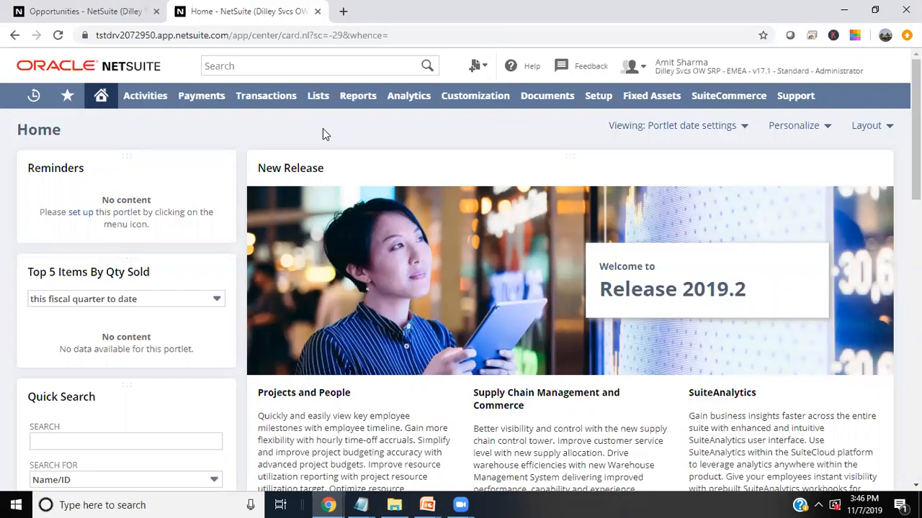
{"action": "left_click", "coordinate": [131, 10]}
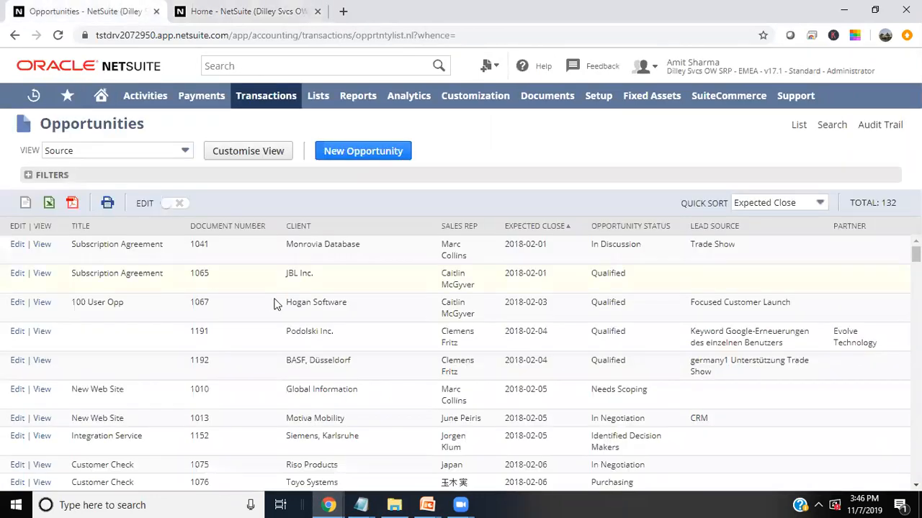
{"action": "scroll", "coordinate": [321, 353], "scroll_direction": "down", "scroll_amount": 15}
{"action": "scroll", "coordinate": [321, 354], "scroll_direction": "down", "scroll_amount": 15}
{"action": "scroll", "coordinate": [322, 354], "scroll_direction": "up", "scroll_amount": 20}
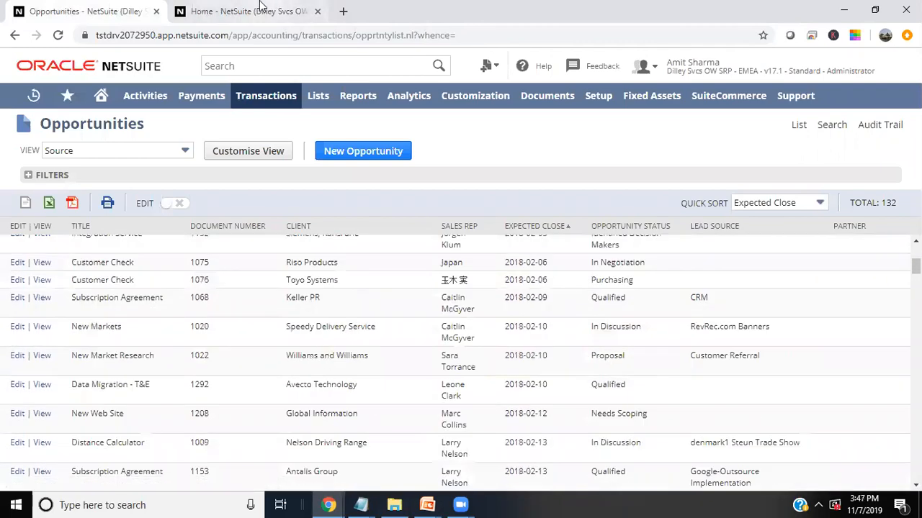
{"action": "left_click", "coordinate": [261, 9]}
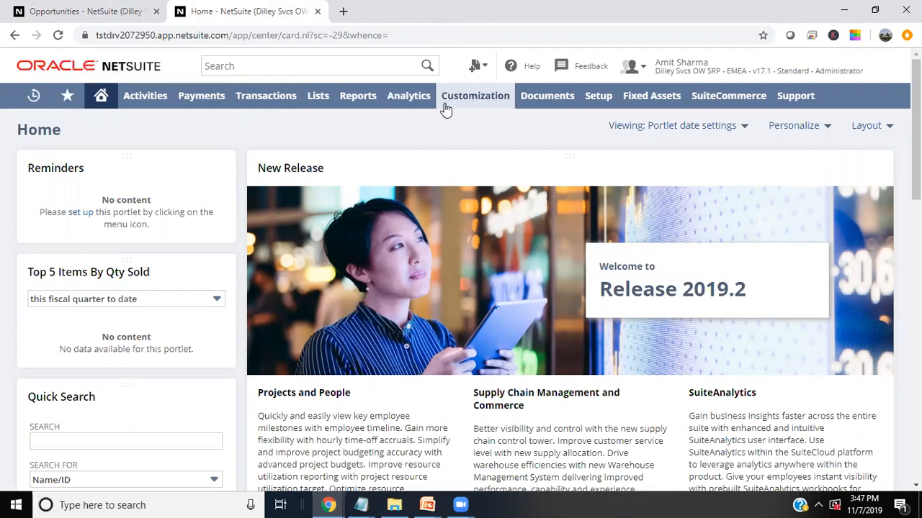
{"action": "mouse_move", "coordinate": [448, 105]}
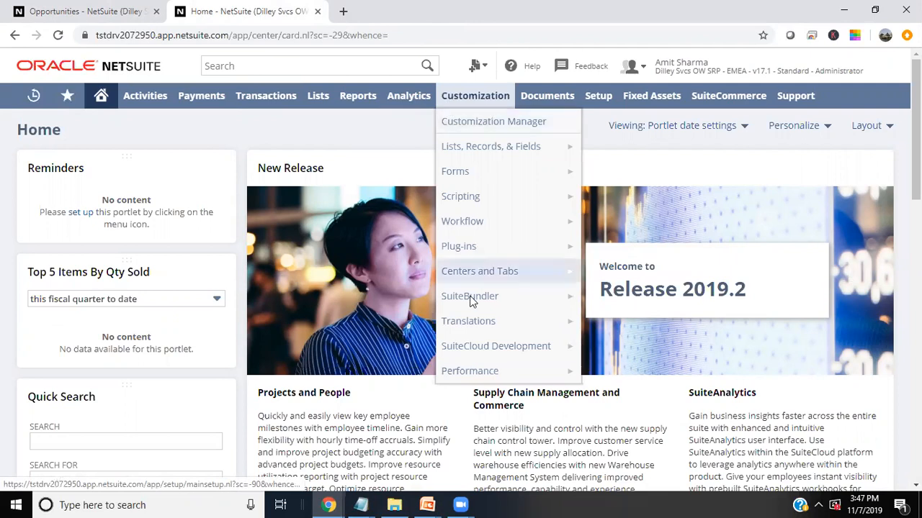
{"action": "mouse_move", "coordinate": [470, 300]}
{"action": "mouse_move", "coordinate": [652, 325]}
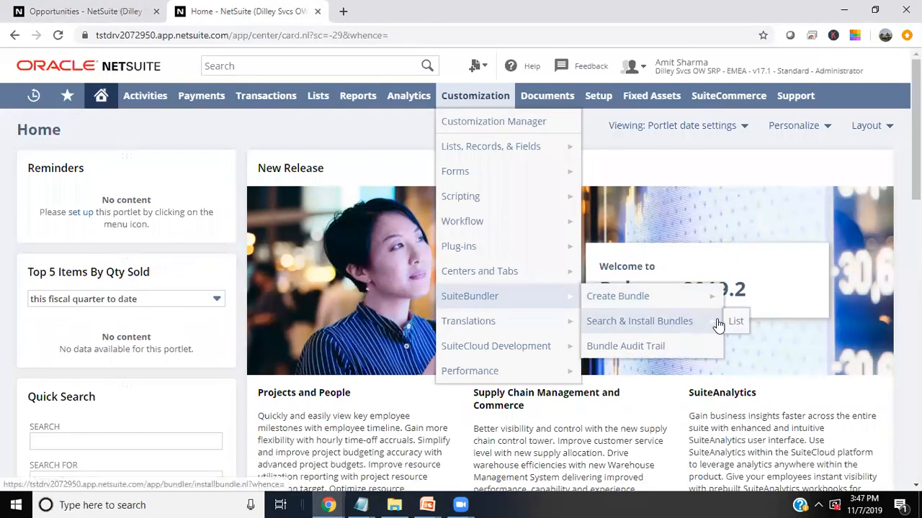
{"action": "left_click", "coordinate": [736, 324]}
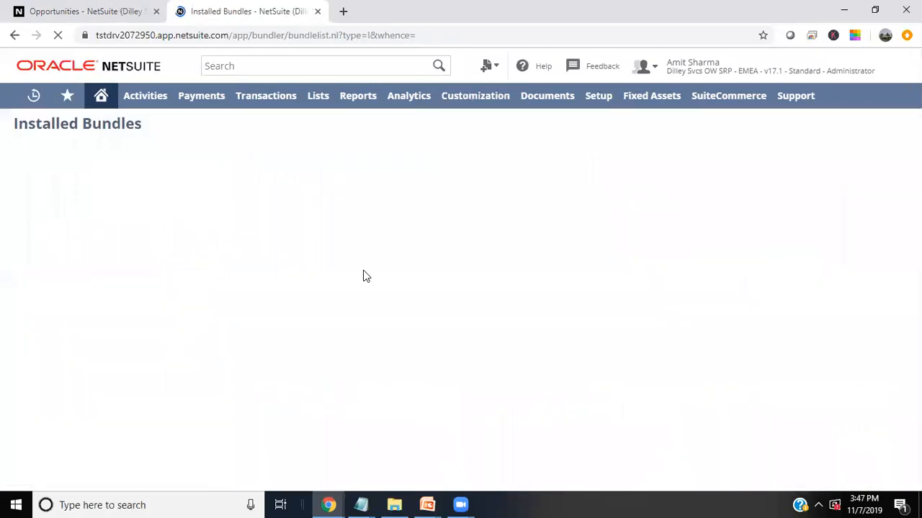
{"action": "scroll", "coordinate": [107, 278], "scroll_direction": "down", "scroll_amount": 15}
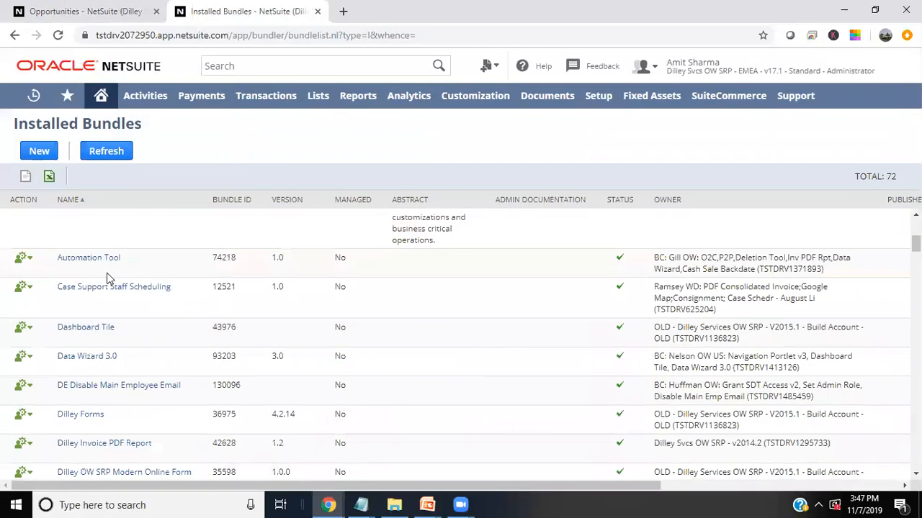
{"action": "scroll", "coordinate": [107, 278], "scroll_direction": "down", "scroll_amount": 15}
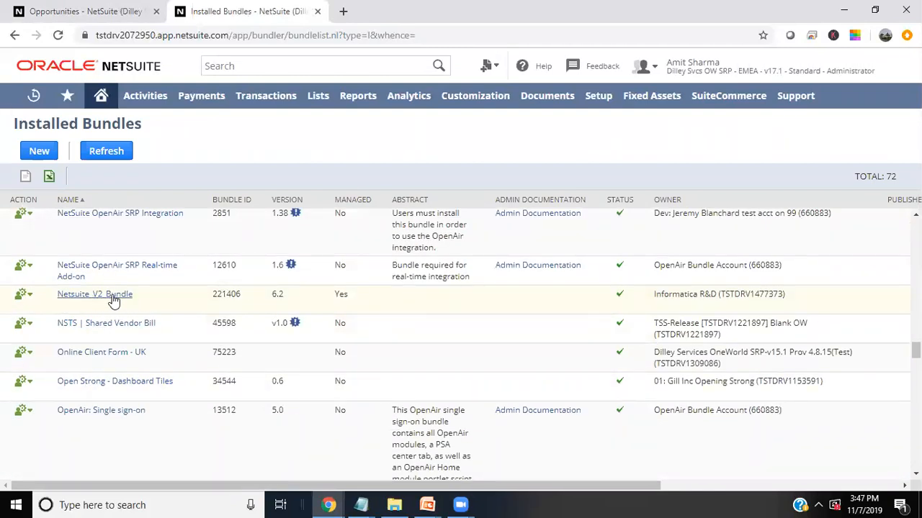
{"action": "left_click", "coordinate": [100, 296]}
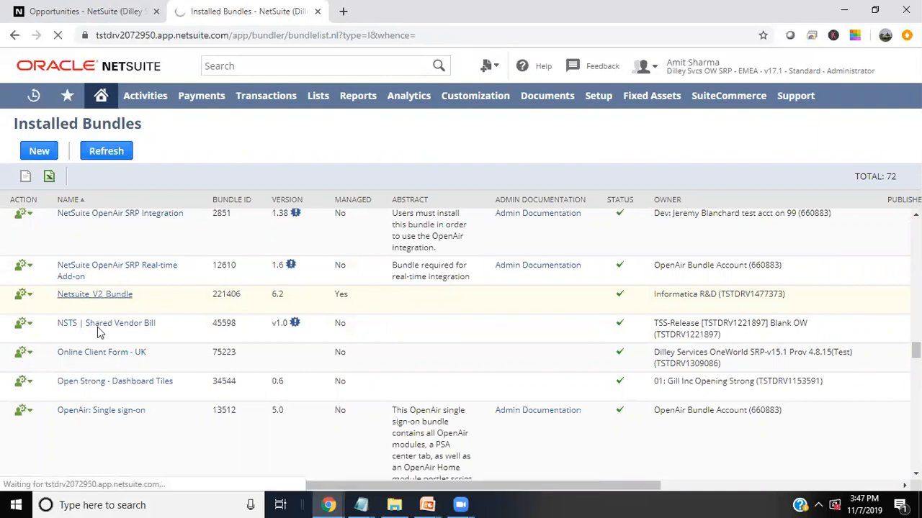
{"action": "scroll", "coordinate": [91, 411], "scroll_direction": "up", "scroll_amount": 2}
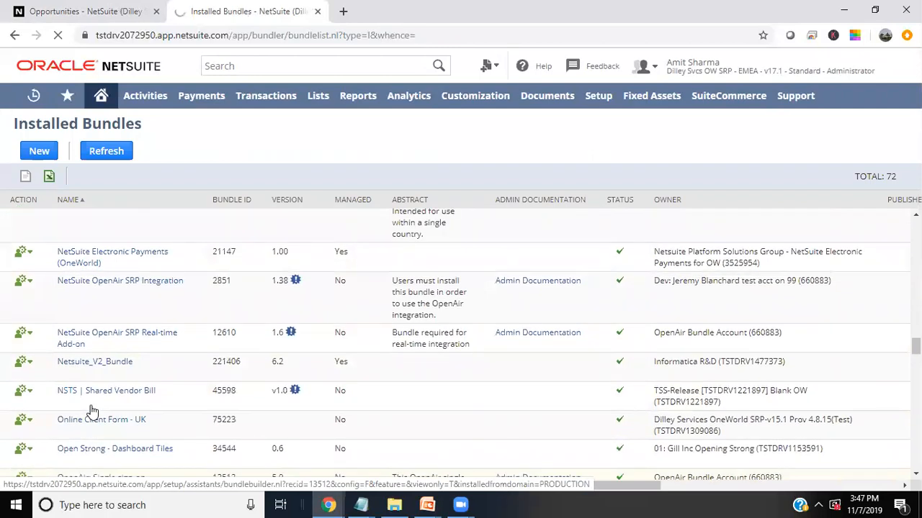
{"action": "scroll", "coordinate": [91, 412], "scroll_direction": "down", "scroll_amount": 4}
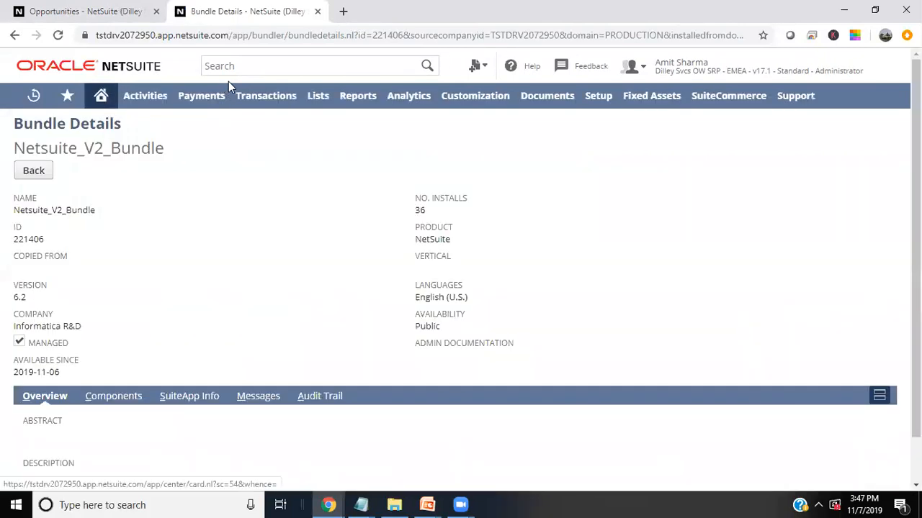
{"action": "left_click", "coordinate": [15, 36]}
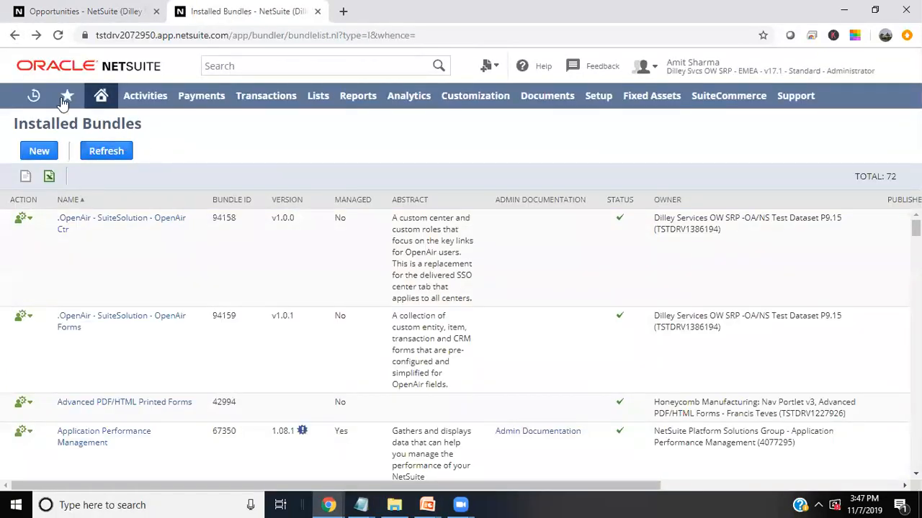
{"action": "left_click", "coordinate": [101, 98]}
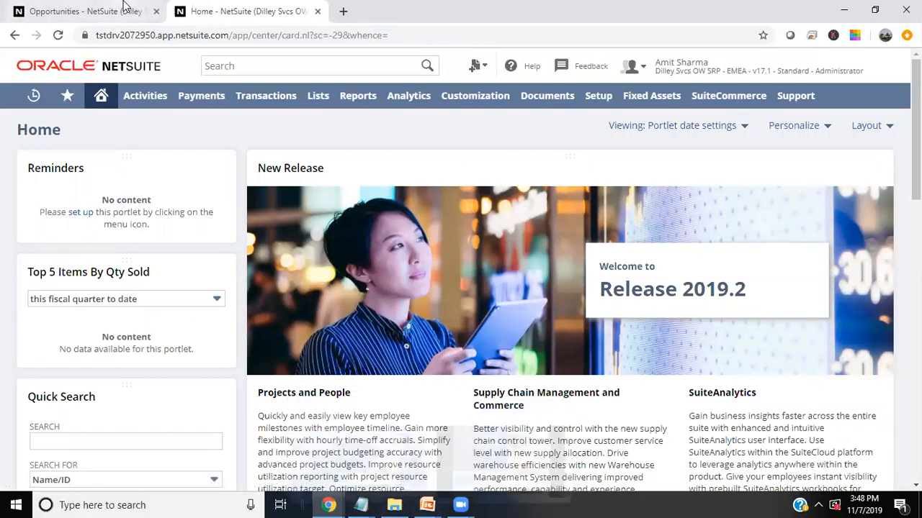
- In Data Manager, connect to data via a new remote connection using the NetSuite connector
{"action": "mouse_move", "coordinate": [328, 504]}
{"action": "left_click", "coordinate": [329, 447]}
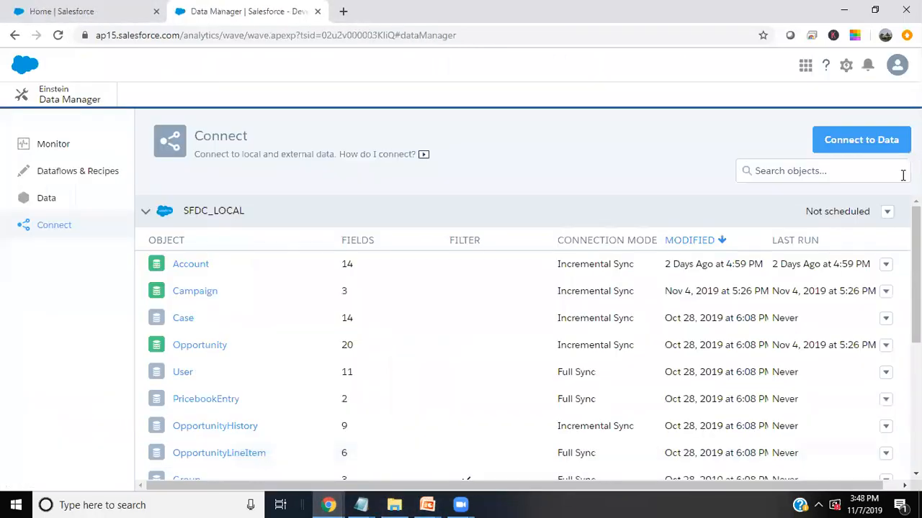
{"action": "left_click", "coordinate": [843, 148]}
{"action": "left_click", "coordinate": [321, 216]}
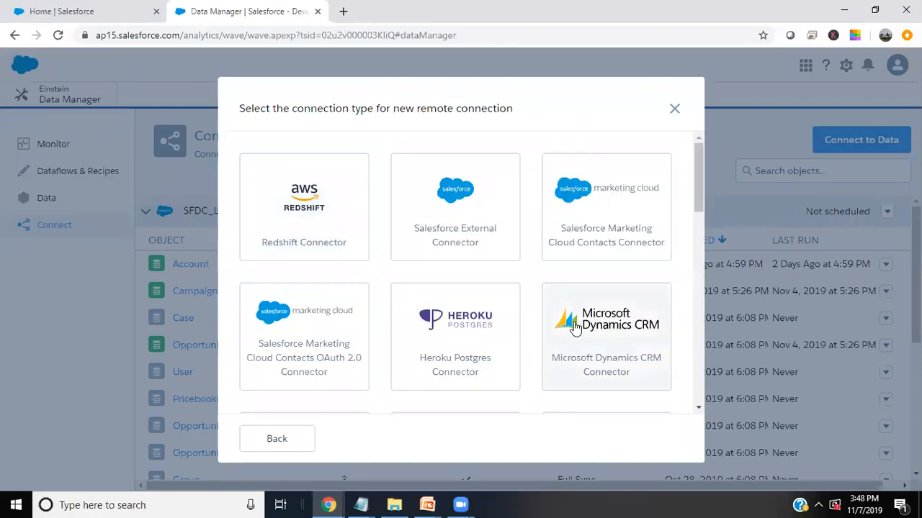
{"action": "scroll", "coordinate": [576, 327], "scroll_direction": "down", "scroll_amount": 5}
{"action": "scroll", "coordinate": [574, 327], "scroll_direction": "down", "scroll_amount": 3}
{"action": "left_click", "coordinate": [571, 329]}
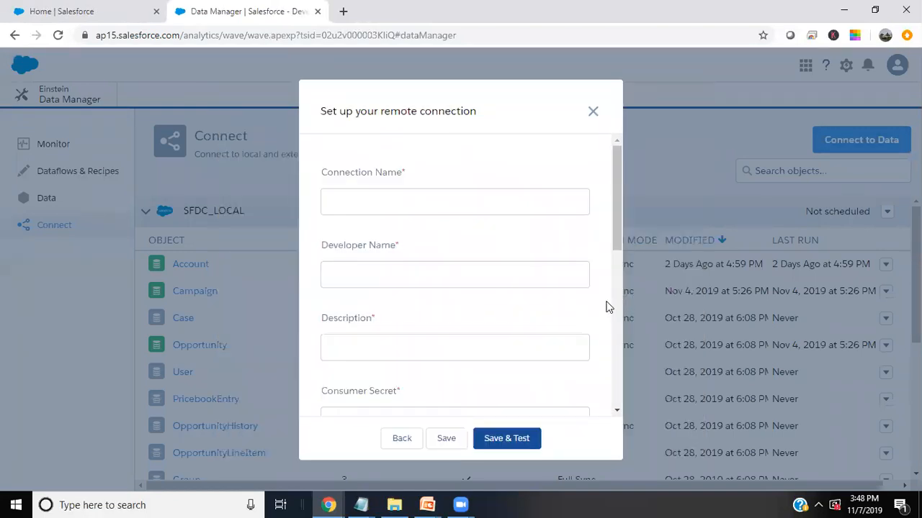
- Review the NetSuite fields Account ID, Rest Domain, Token ID and Token Secret, then return to NetSuite
{"action": "scroll", "coordinate": [458, 282], "scroll_direction": "down", "scroll_amount": 4}
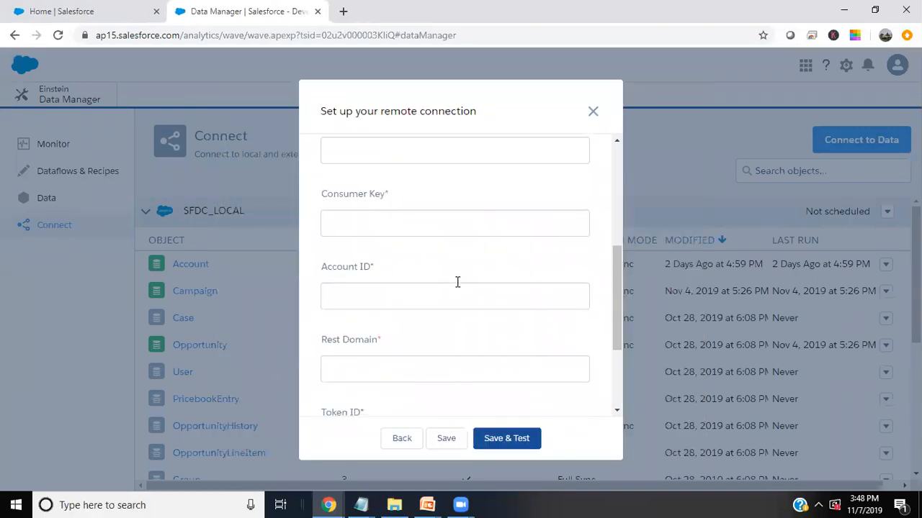
{"action": "scroll", "coordinate": [381, 214], "scroll_direction": "up", "scroll_amount": 1}
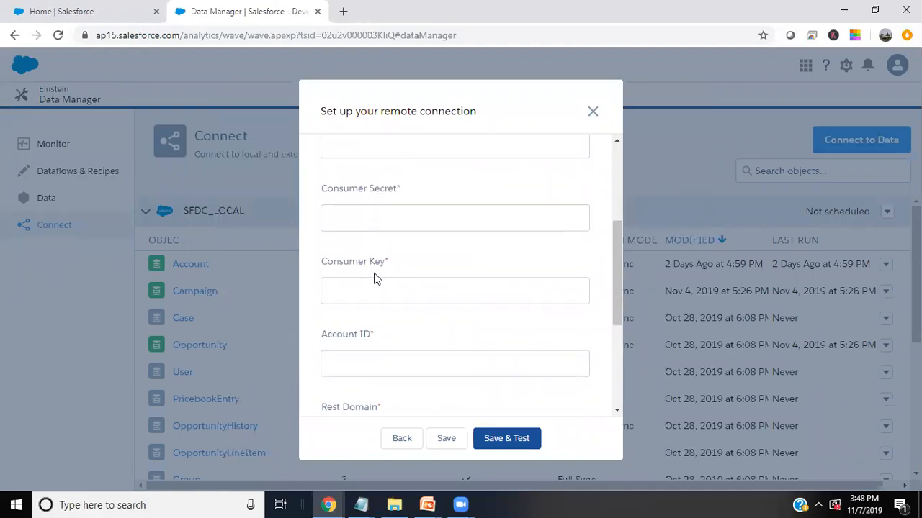
{"action": "scroll", "coordinate": [397, 317], "scroll_direction": "down", "scroll_amount": 2}
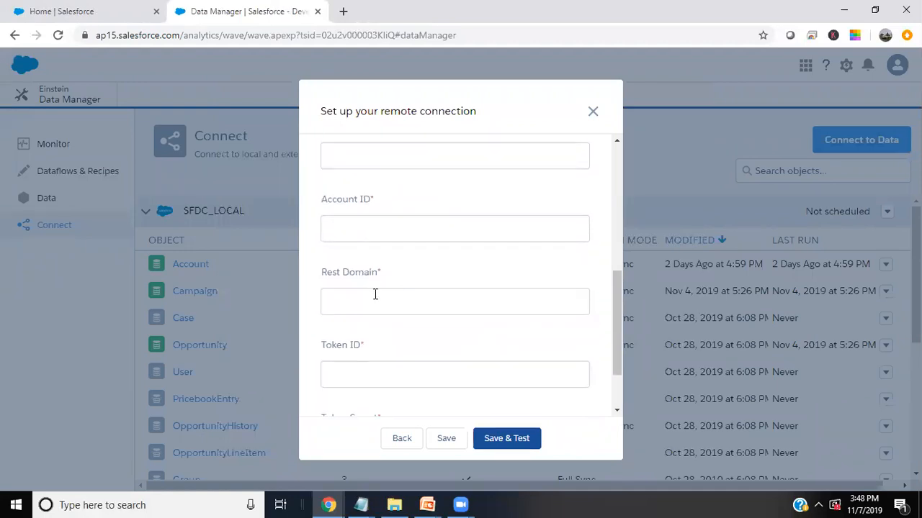
{"action": "scroll", "coordinate": [367, 362], "scroll_direction": "down", "scroll_amount": 2}
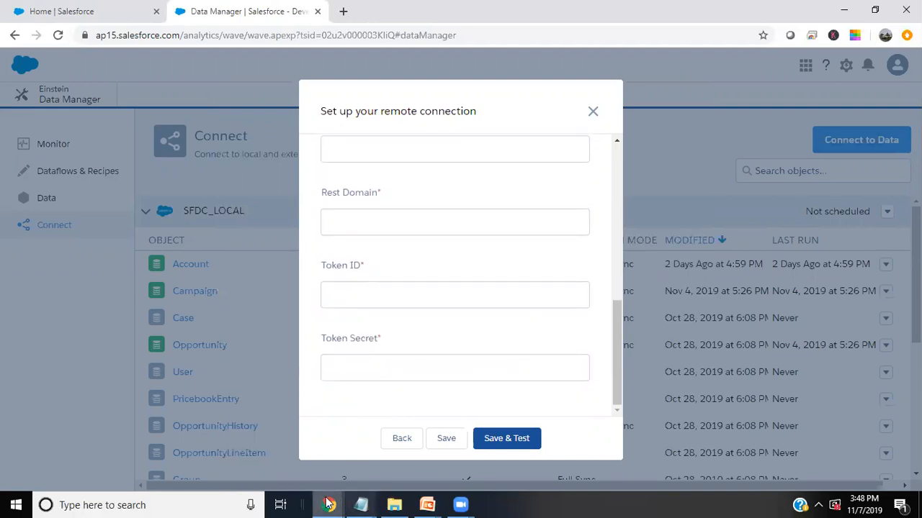
{"action": "mouse_move", "coordinate": [328, 504]}
{"action": "left_click", "coordinate": [472, 449]}
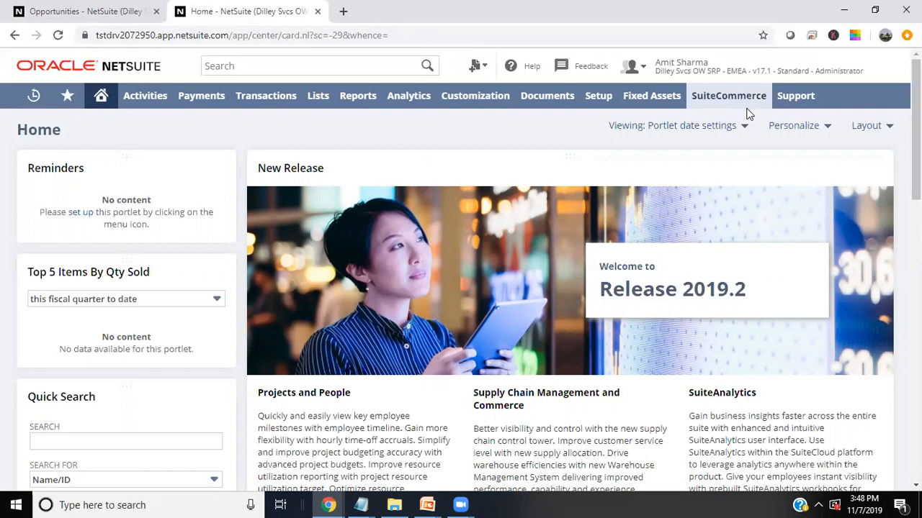
- Open Setup > Company > Enable Features at the SuiteCloud subtab
{"action": "mouse_move", "coordinate": [601, 97]}
{"action": "mouse_move", "coordinate": [611, 148]}
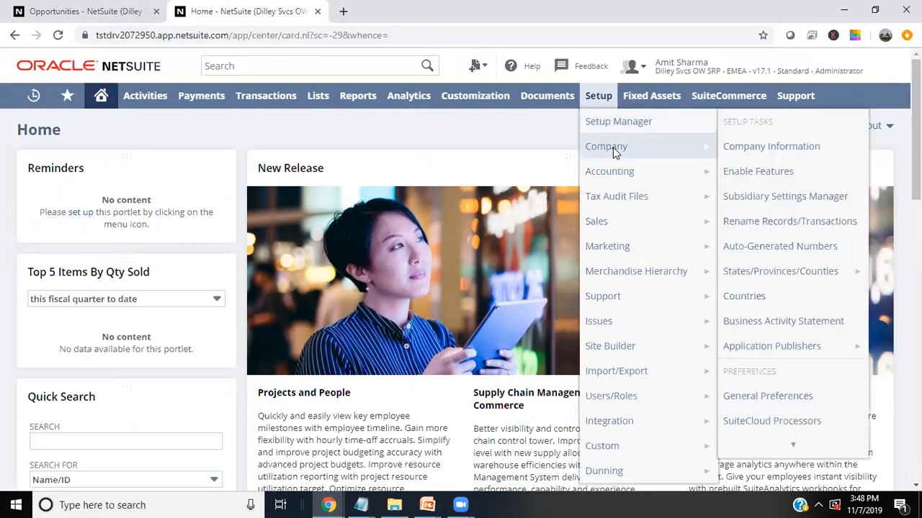
{"action": "left_click", "coordinate": [753, 177]}
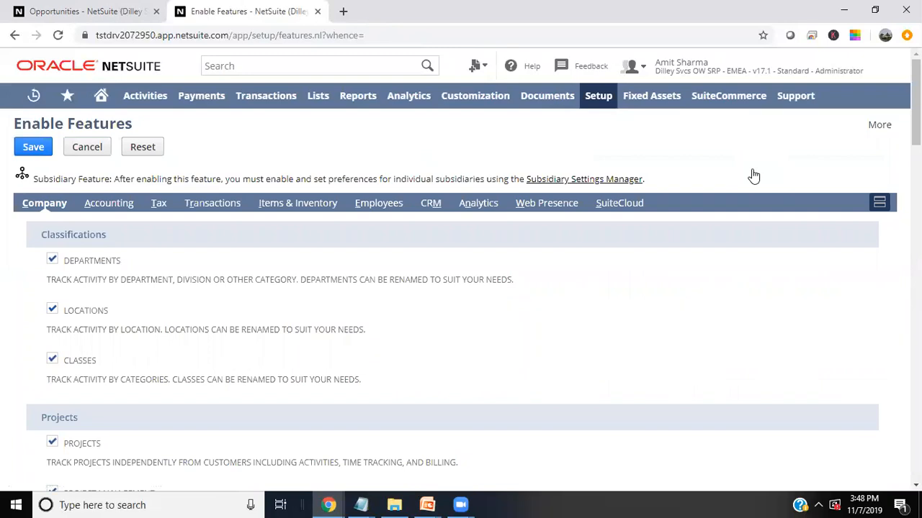
{"action": "left_click", "coordinate": [615, 208]}
- Check that SOAP Web Services, SuiteSignOn and Token-Based Authentication are enabled in SuiteCloud
{"action": "scroll", "coordinate": [141, 358], "scroll_direction": "down", "scroll_amount": 6}
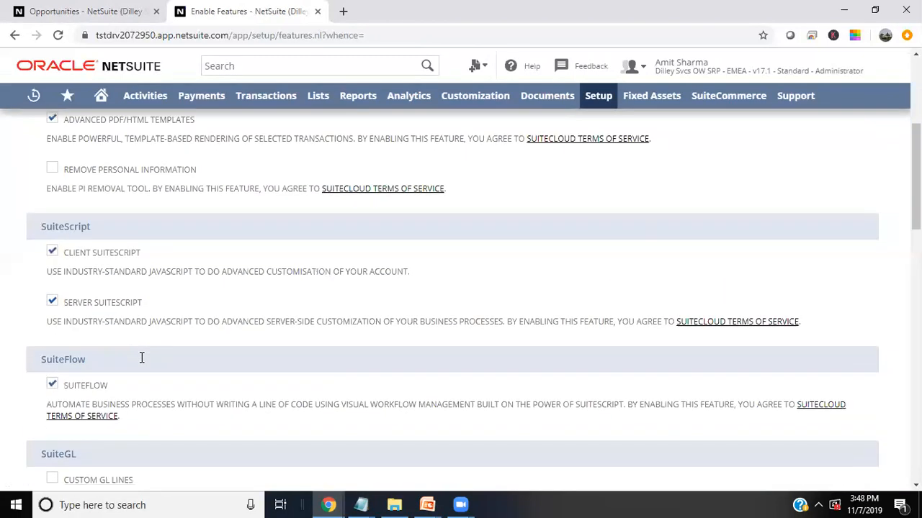
{"action": "scroll", "coordinate": [141, 360], "scroll_direction": "down", "scroll_amount": 3}
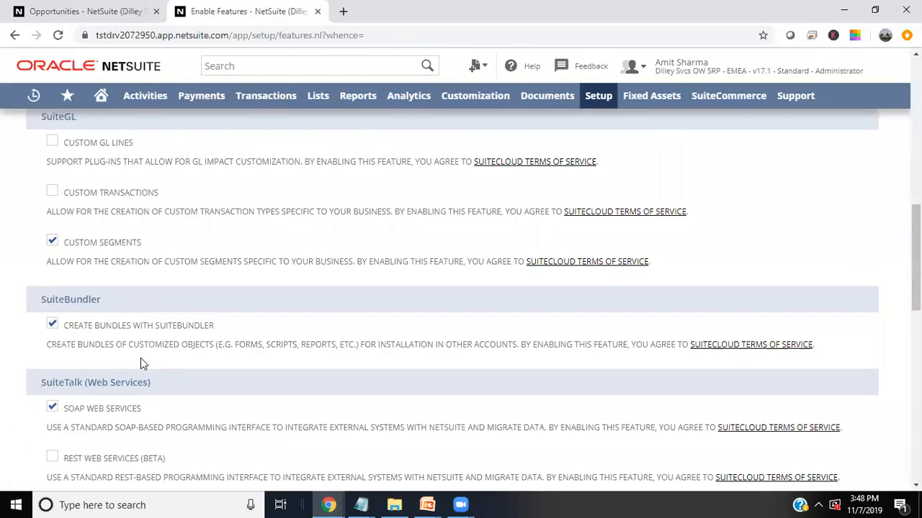
{"action": "scroll", "coordinate": [141, 360], "scroll_direction": "down", "scroll_amount": 3}
{"action": "scroll", "coordinate": [124, 289], "scroll_direction": "up", "scroll_amount": 2}
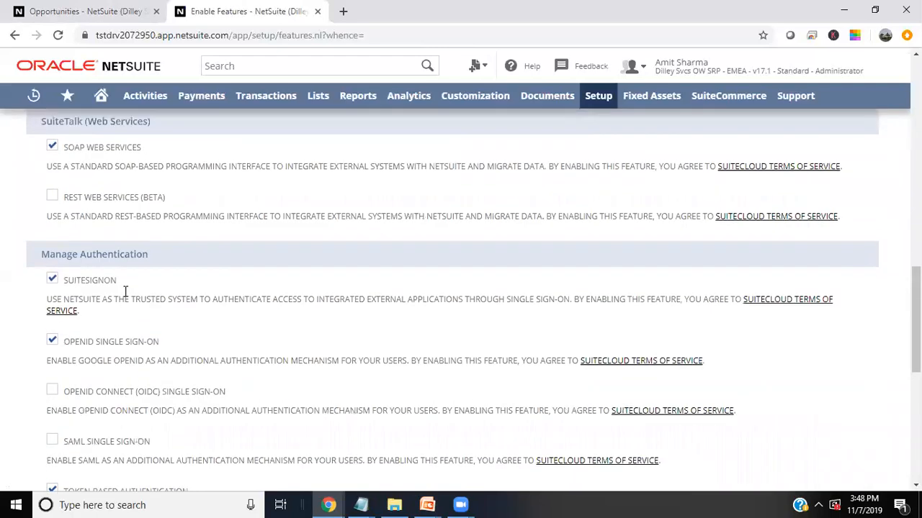
{"action": "scroll", "coordinate": [83, 259], "scroll_direction": "down", "scroll_amount": 2}
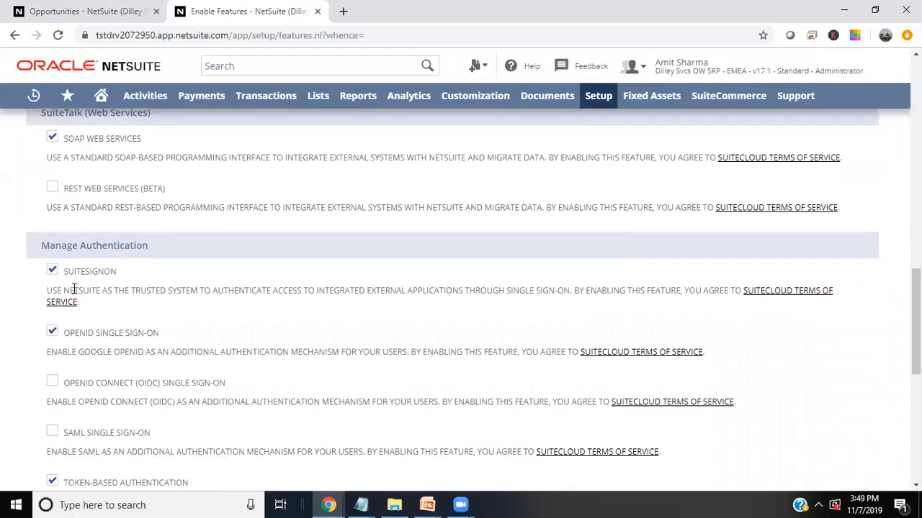
{"action": "scroll", "coordinate": [104, 347], "scroll_direction": "down", "scroll_amount": 3}
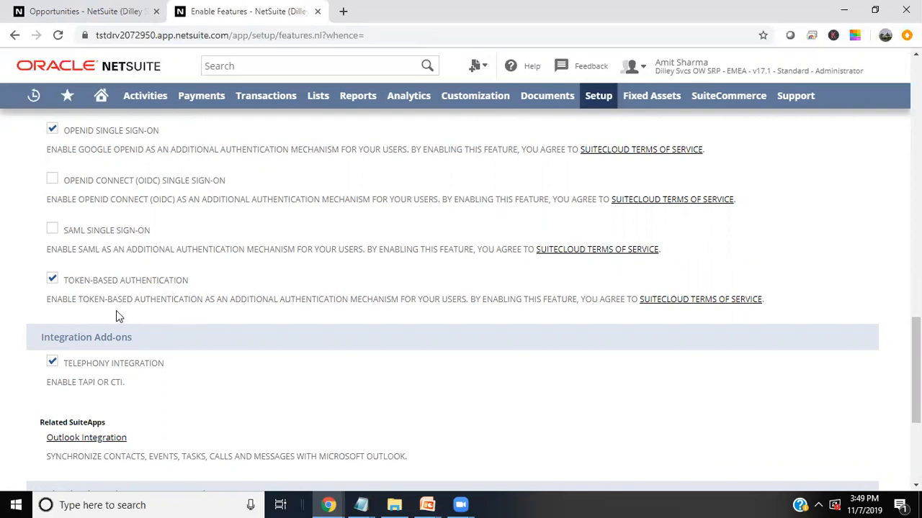
{"action": "scroll", "coordinate": [248, 410], "scroll_direction": "up", "scroll_amount": 2}
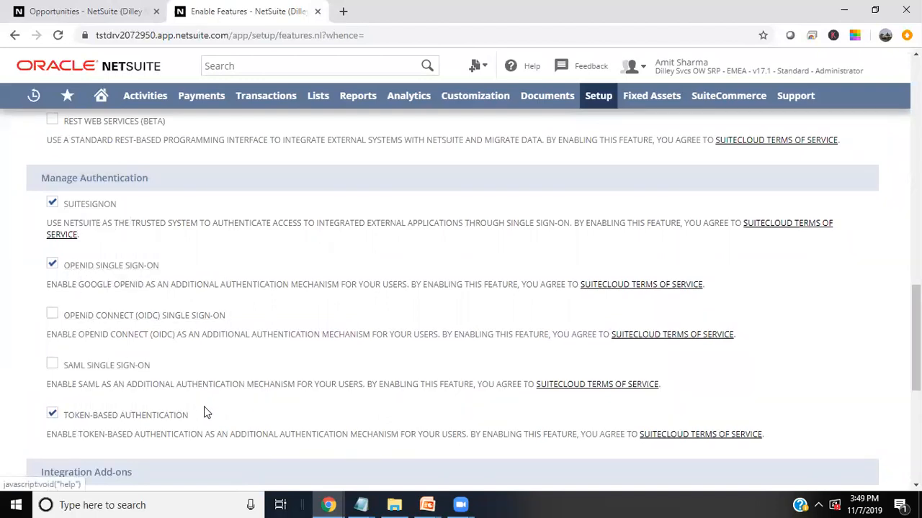
{"action": "scroll", "coordinate": [204, 412], "scroll_direction": "up", "scroll_amount": 3}
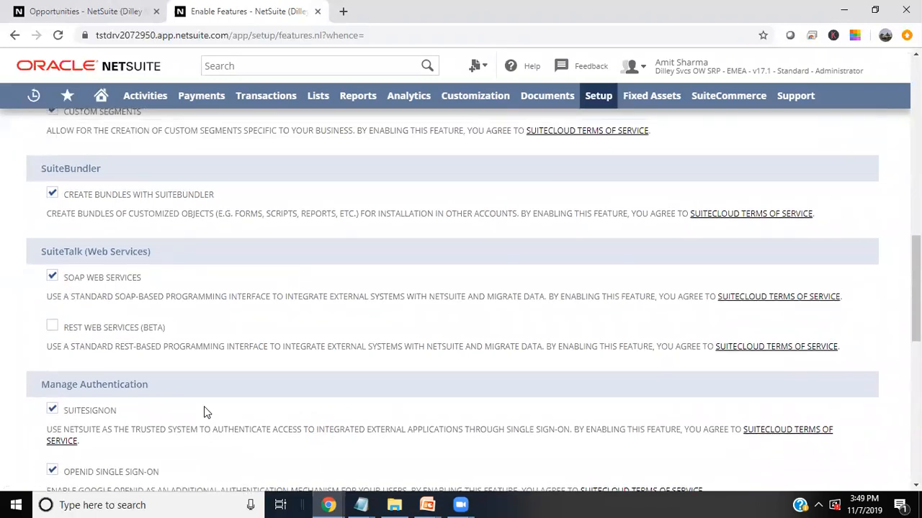
{"action": "scroll", "coordinate": [204, 412], "scroll_direction": "up", "scroll_amount": 5}
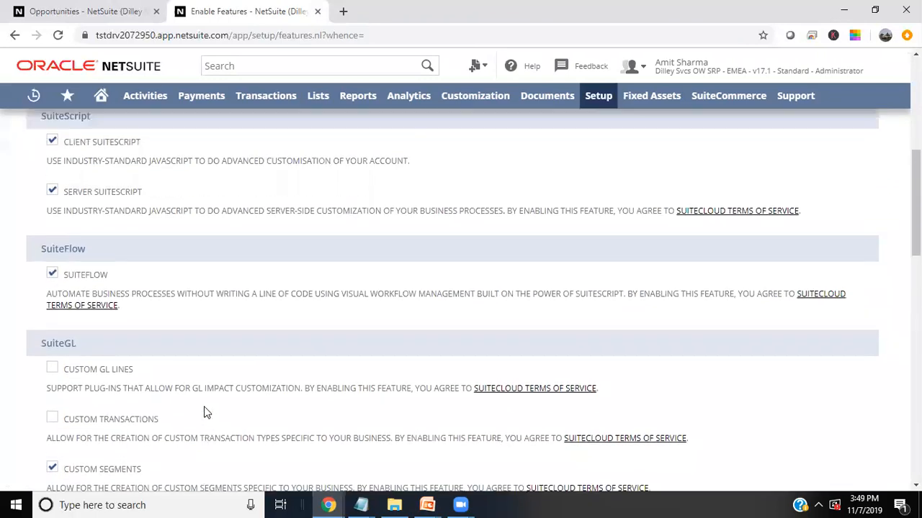
{"action": "scroll", "coordinate": [204, 412], "scroll_direction": "down", "scroll_amount": 4}
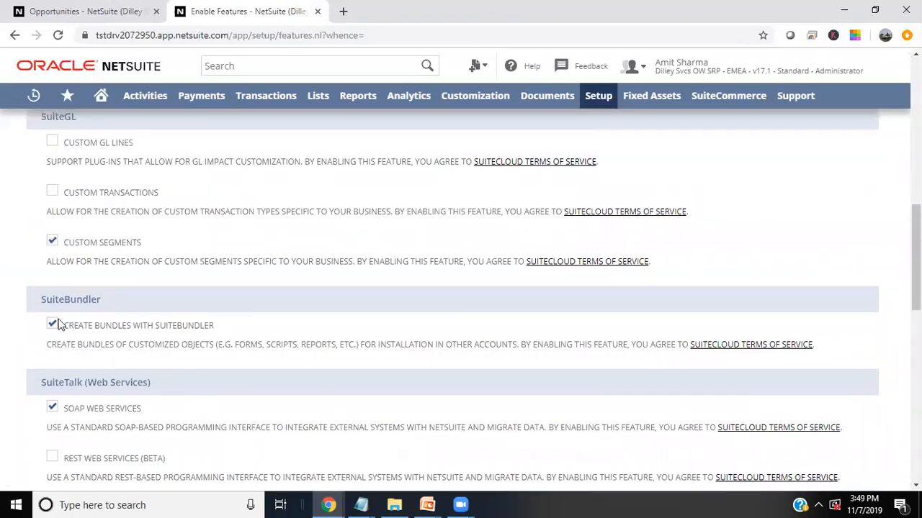
{"action": "scroll", "coordinate": [122, 454], "scroll_direction": "down", "scroll_amount": 2}
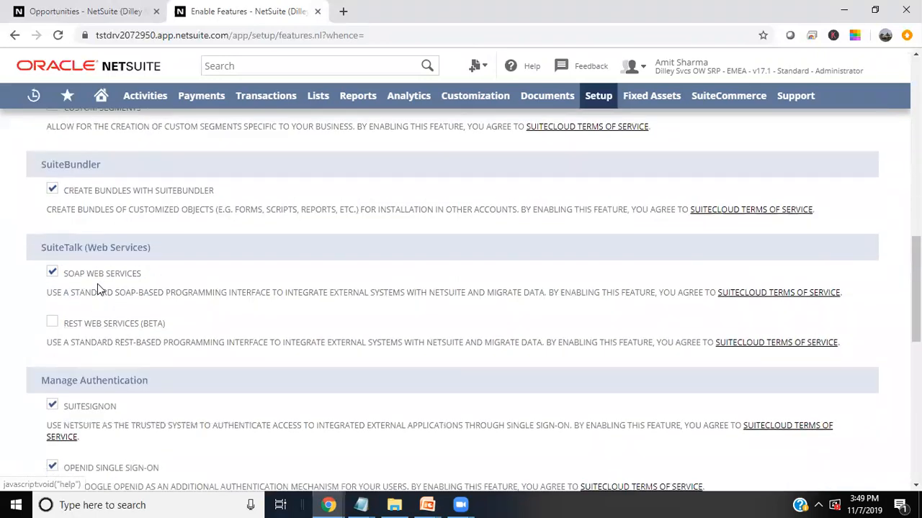
{"action": "scroll", "coordinate": [169, 374], "scroll_direction": "down", "scroll_amount": 6}
{"action": "scroll", "coordinate": [176, 378], "scroll_direction": "down", "scroll_amount": 3}
{"action": "scroll", "coordinate": [180, 385], "scroll_direction": "up", "scroll_amount": 7}
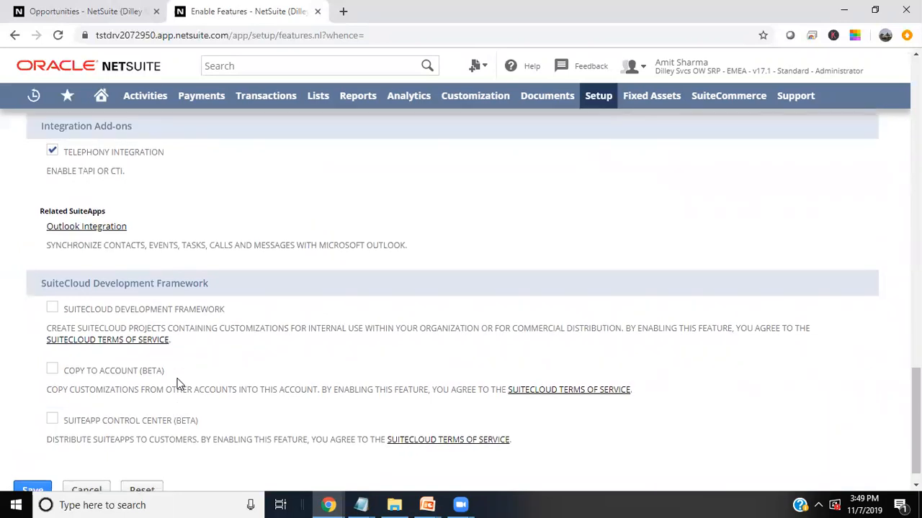
{"action": "scroll", "coordinate": [180, 385], "scroll_direction": "up", "scroll_amount": 1}
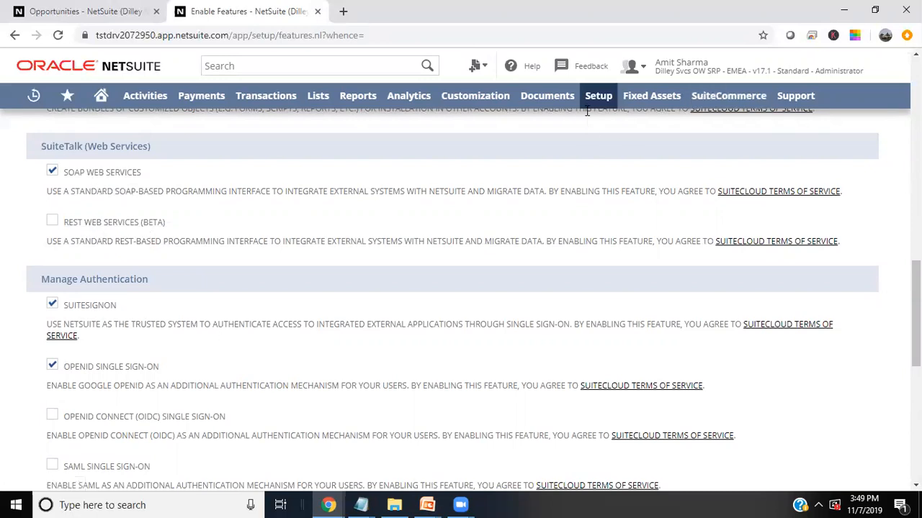
- Open Setup > Users/Roles > Manage Roles and select the BISPApps-Role record
{"action": "mouse_move", "coordinate": [597, 102]}
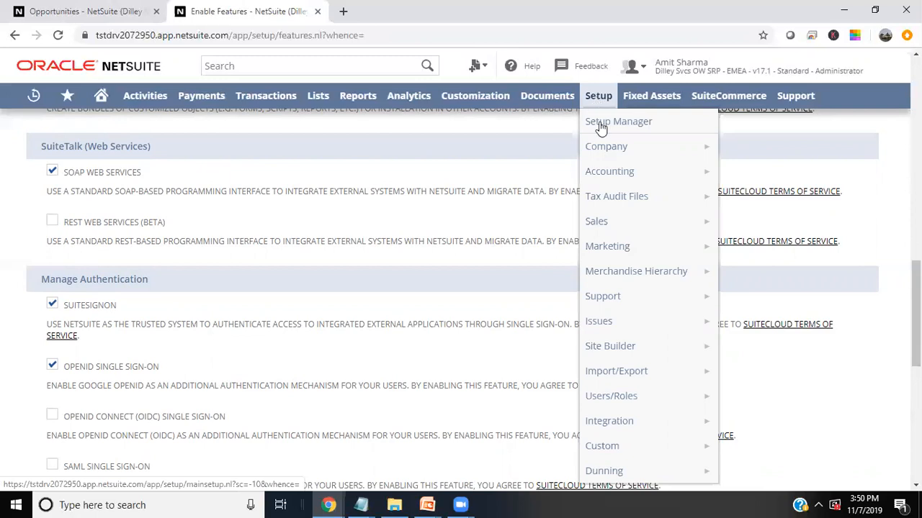
{"action": "mouse_move", "coordinate": [632, 396]}
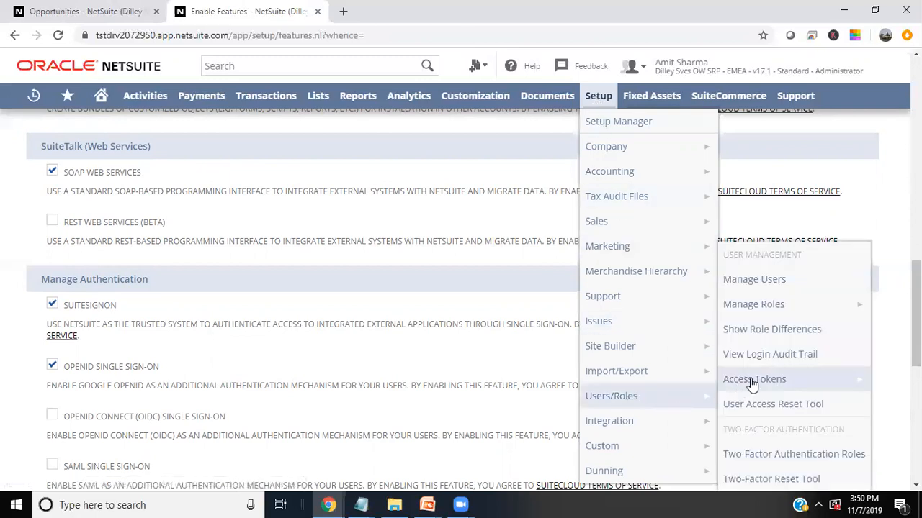
{"action": "mouse_move", "coordinate": [777, 310]}
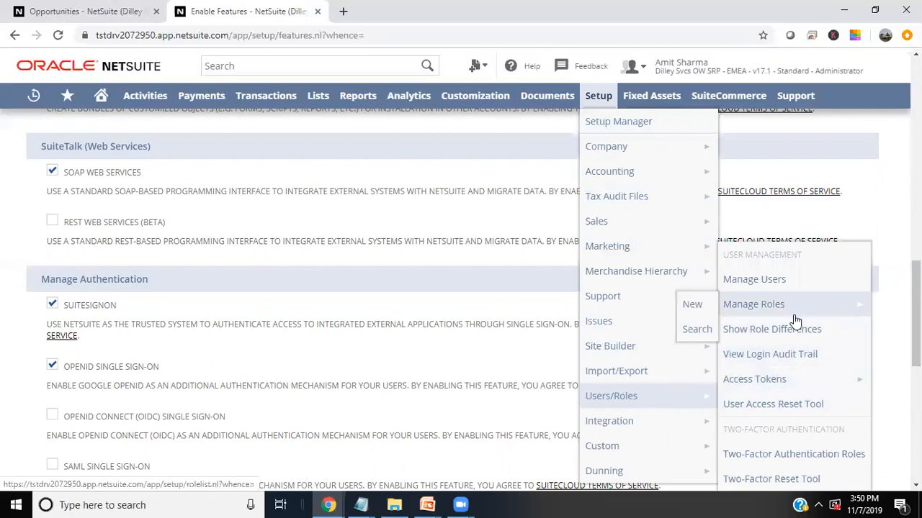
{"action": "left_click", "coordinate": [768, 308]}
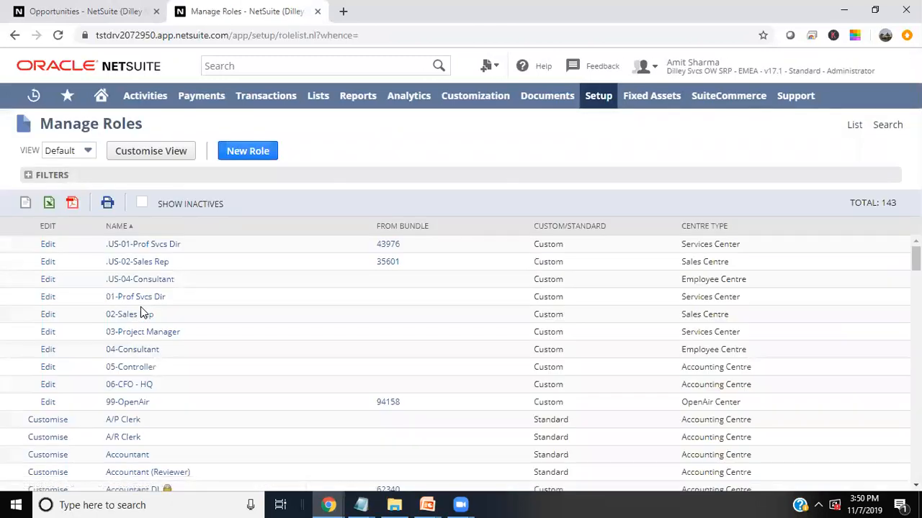
{"action": "scroll", "coordinate": [140, 307], "scroll_direction": "down", "scroll_amount": 5}
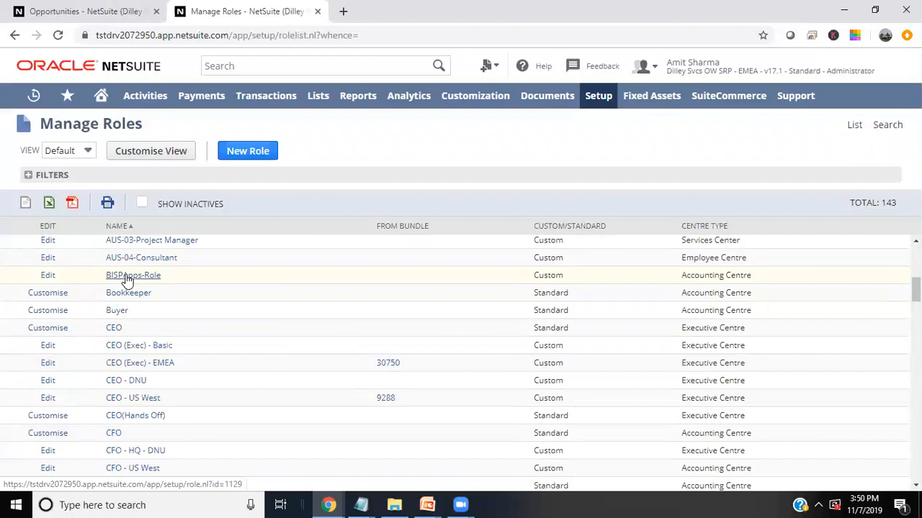
{"action": "left_click", "coordinate": [126, 279]}
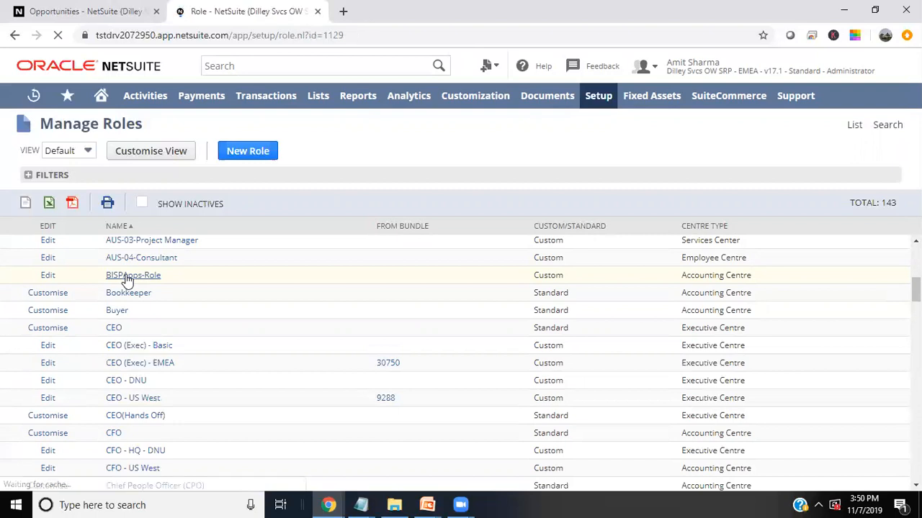
- Note the BISPApps-Role name and role ID customrole1129, then put the role into edit mode
{"action": "left_click_drag", "start_coordinate": [19, 204], "coordinate": [60, 221]}
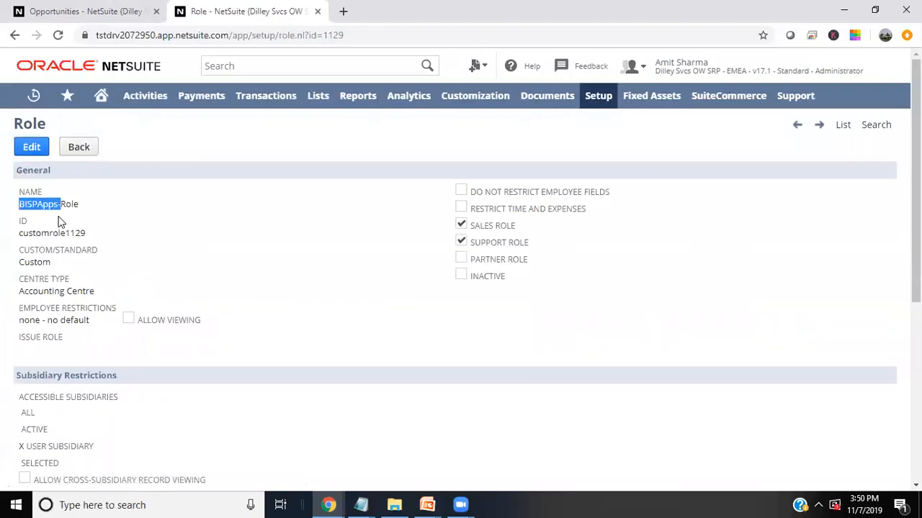
{"action": "left_click", "coordinate": [21, 233]}
{"action": "double_click", "coordinate": [82, 232]}
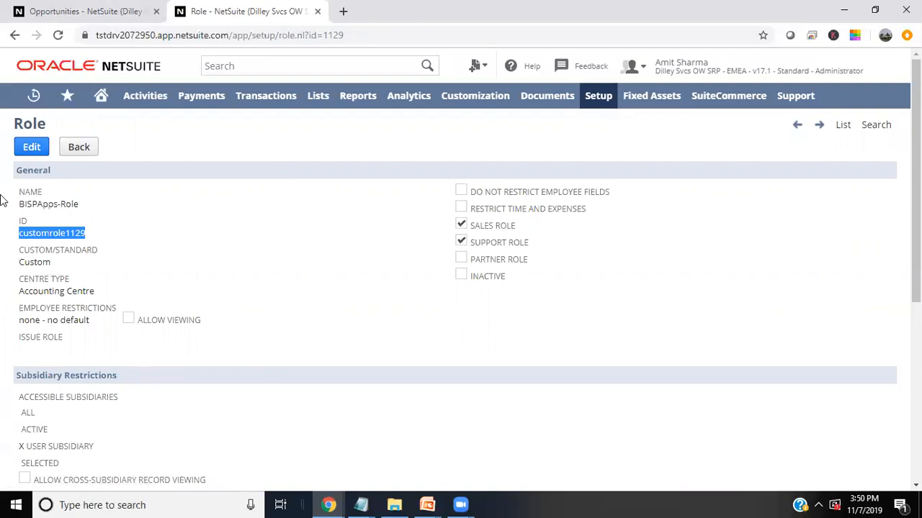
{"action": "left_click", "coordinate": [28, 149]}
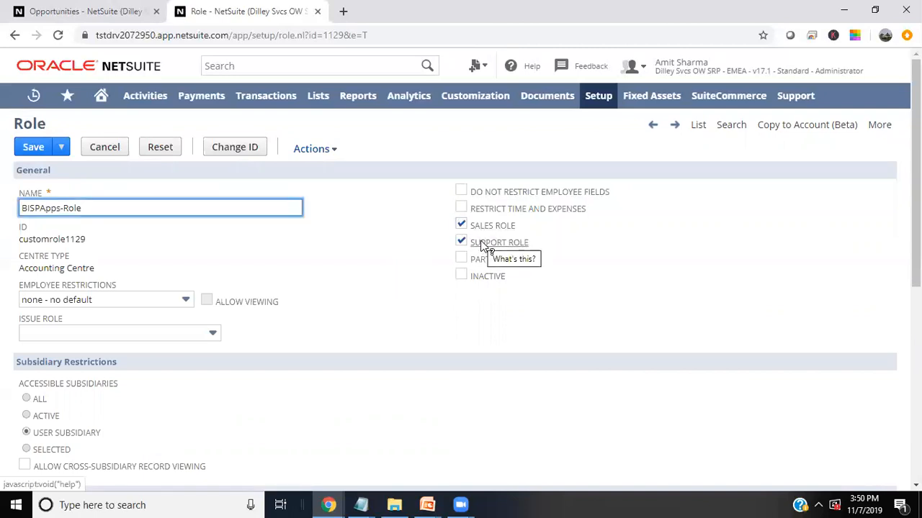
- Inspect the Transactions permissions, opening and cancelling the Opportunity row so all stay at Full
{"action": "scroll", "coordinate": [149, 356], "scroll_direction": "down", "scroll_amount": 2}
{"action": "scroll", "coordinate": [150, 353], "scroll_direction": "down", "scroll_amount": 1}
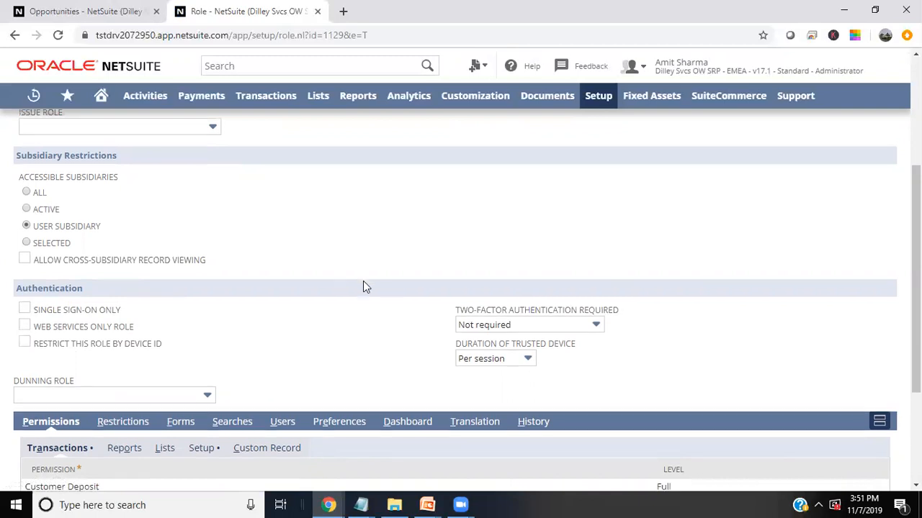
{"action": "scroll", "coordinate": [363, 283], "scroll_direction": "down", "scroll_amount": 2}
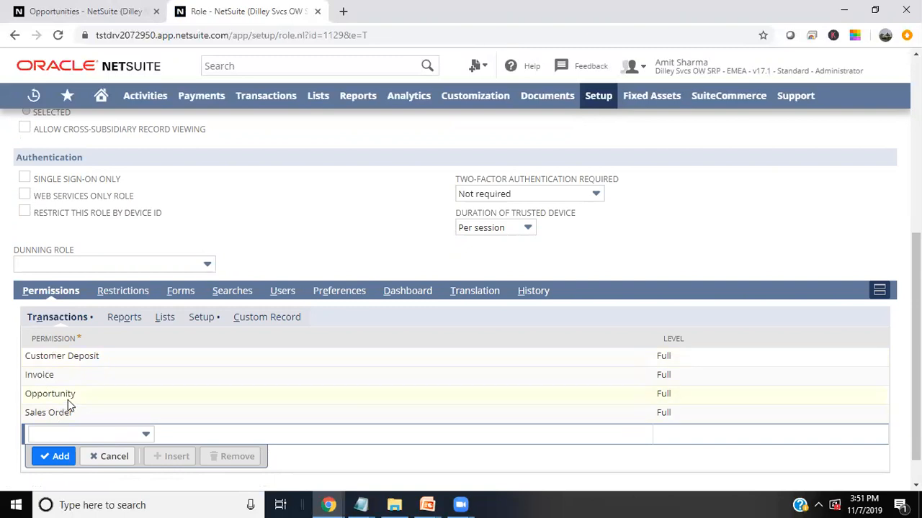
{"action": "left_click_drag", "start_coordinate": [74, 394], "coordinate": [22, 395]}
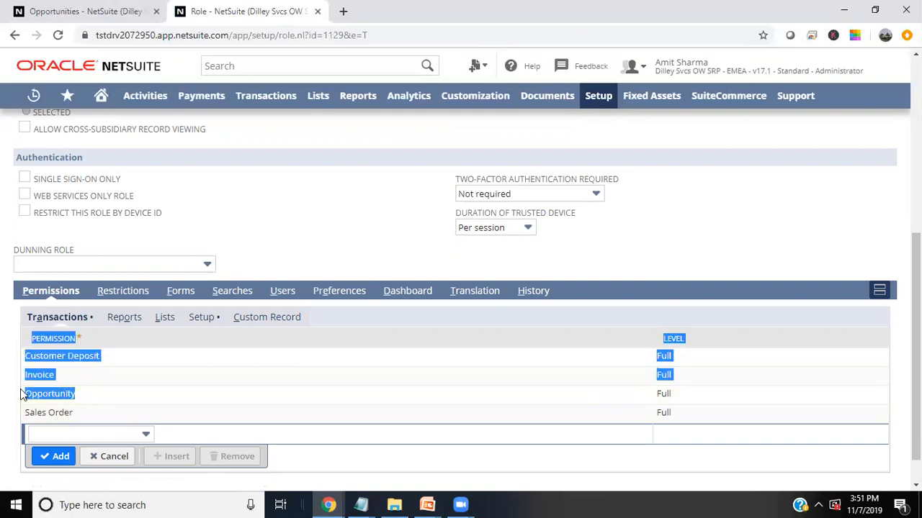
{"action": "left_click", "coordinate": [79, 400]}
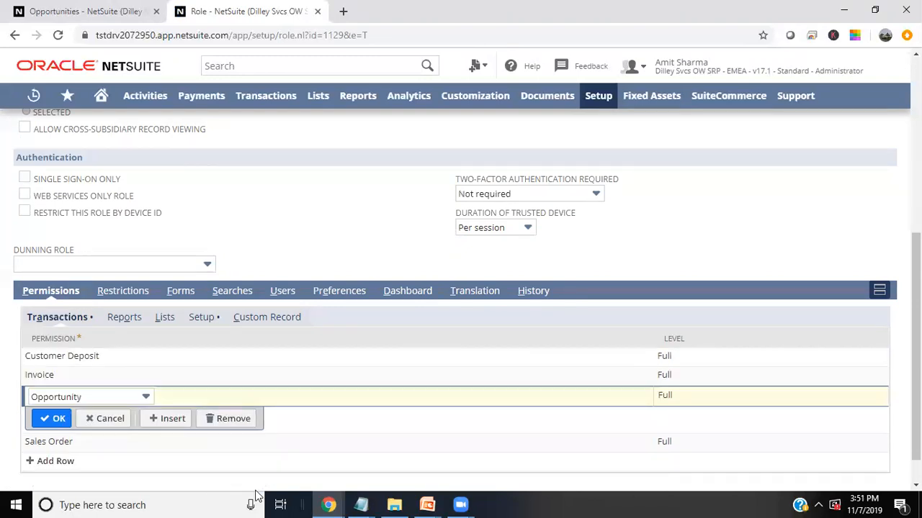
{"action": "left_click", "coordinate": [100, 419]}
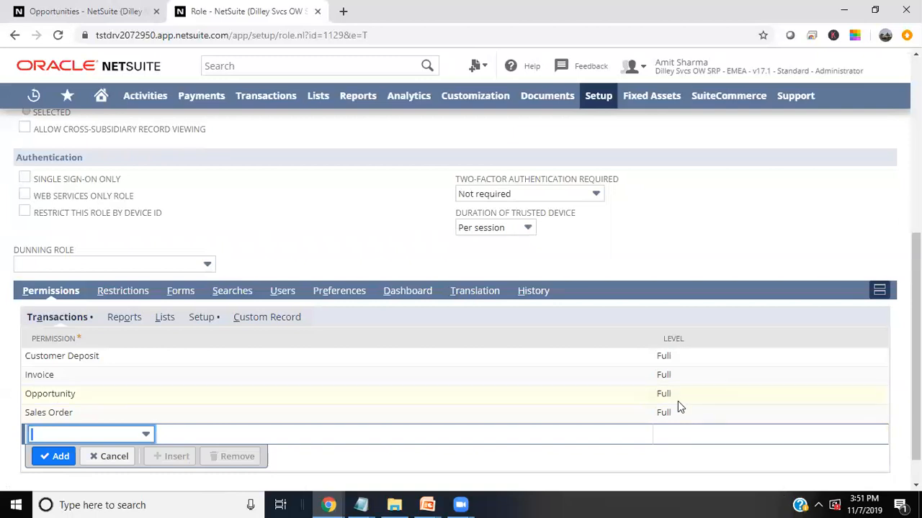
{"action": "scroll", "coordinate": [673, 400], "scroll_direction": "down", "scroll_amount": 1}
{"action": "left_click", "coordinate": [101, 424]}
{"action": "left_click", "coordinate": [10, 407]}
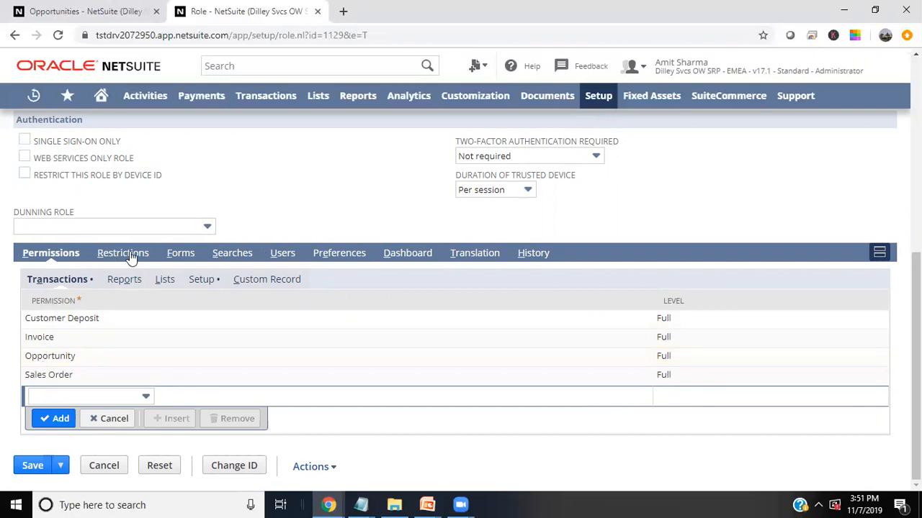
{"action": "left_click", "coordinate": [284, 257]}
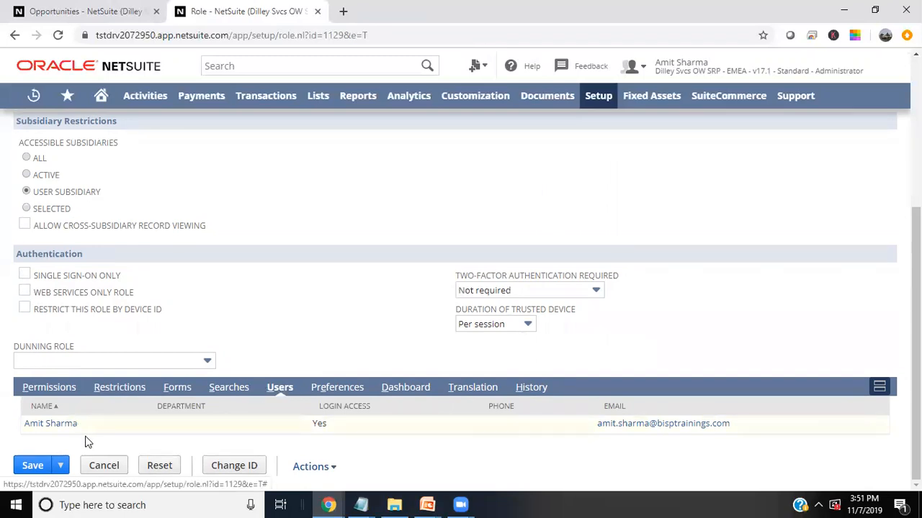
{"action": "left_click_drag", "start_coordinate": [88, 423], "coordinate": [23, 422]}
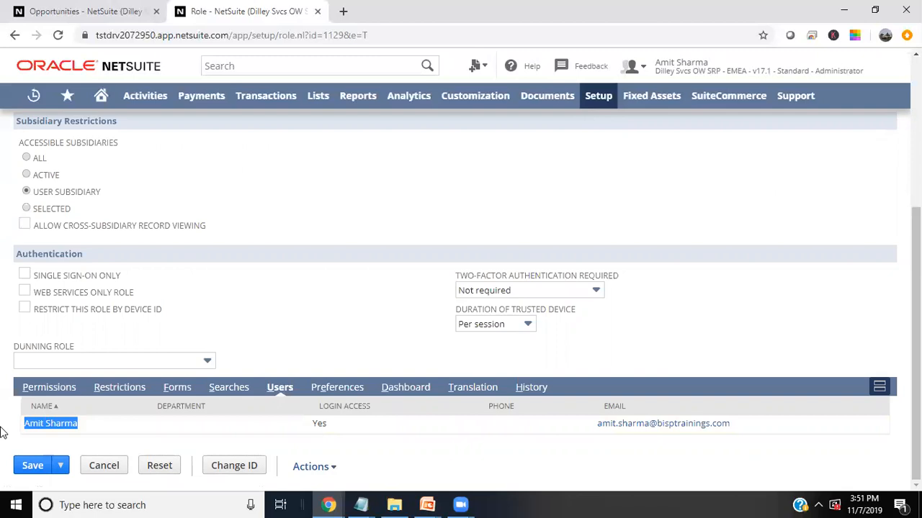
{"action": "left_click", "coordinate": [62, 392]}
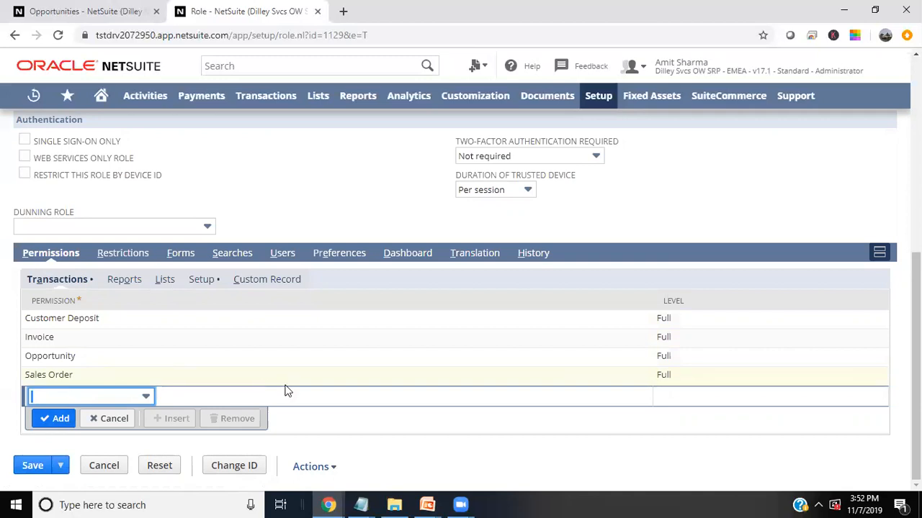
{"action": "scroll", "coordinate": [137, 355], "scroll_direction": "up", "scroll_amount": 2}
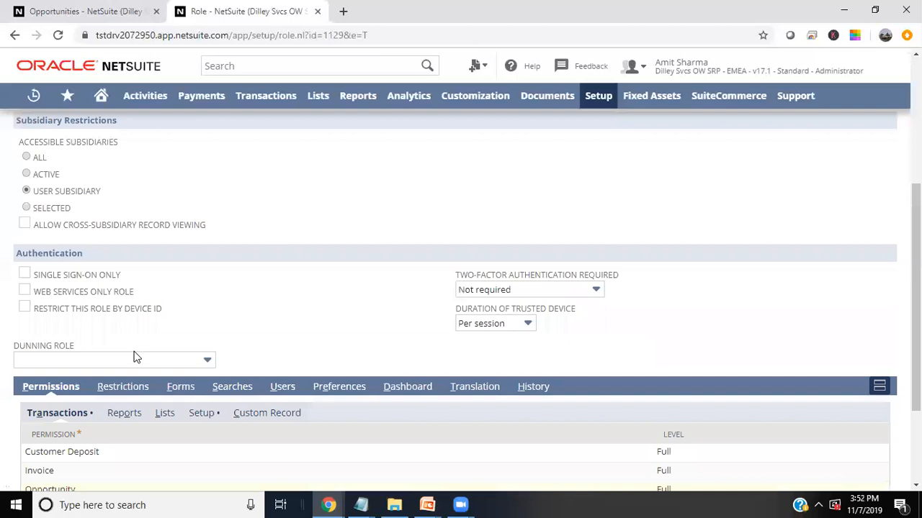
{"action": "scroll", "coordinate": [67, 413], "scroll_direction": "down", "scroll_amount": 2}
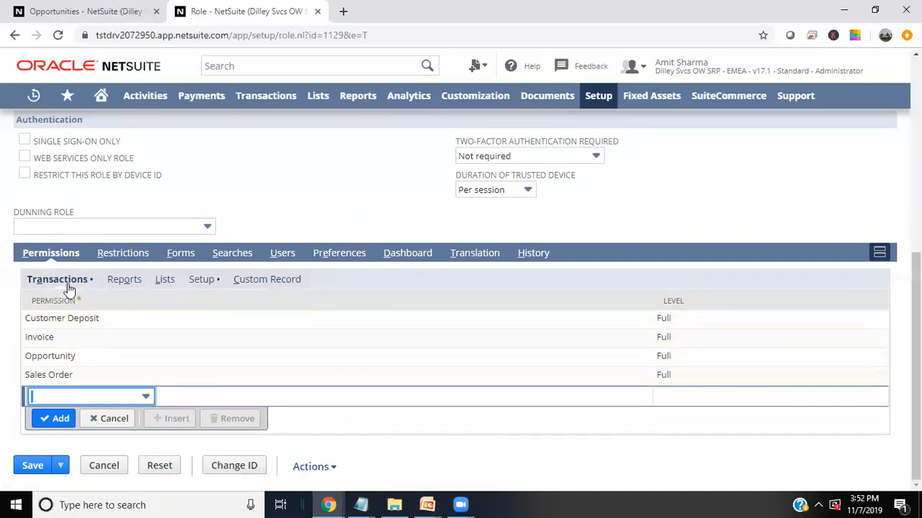
- Check Setup permissions show Web Services and User Access Tokens at Full, then cancel editing
{"action": "left_click", "coordinate": [204, 283]}
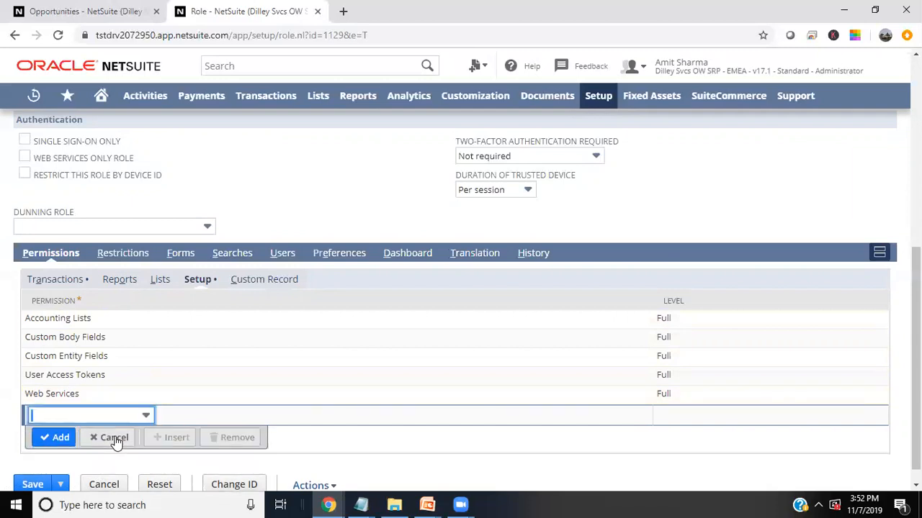
{"action": "left_click", "coordinate": [3, 394]}
{"action": "scroll", "coordinate": [3, 394], "scroll_direction": "up", "scroll_amount": 6}
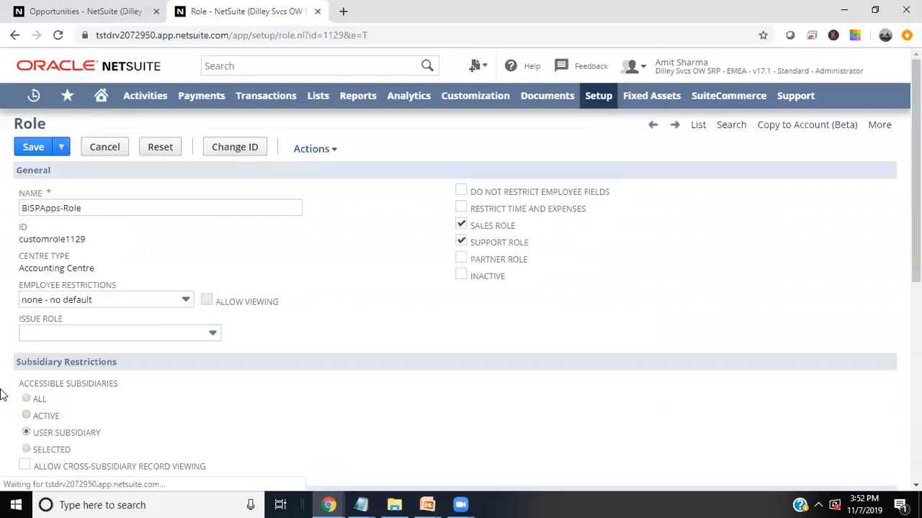
{"action": "left_click", "coordinate": [98, 149]}
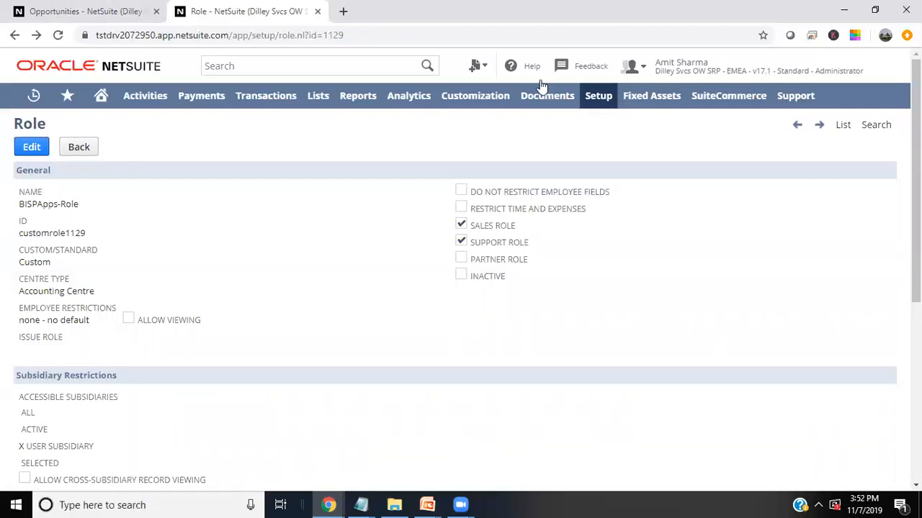
- Open the Employees list from Lists > Employees > Employees
{"action": "left_click", "coordinate": [317, 99]}
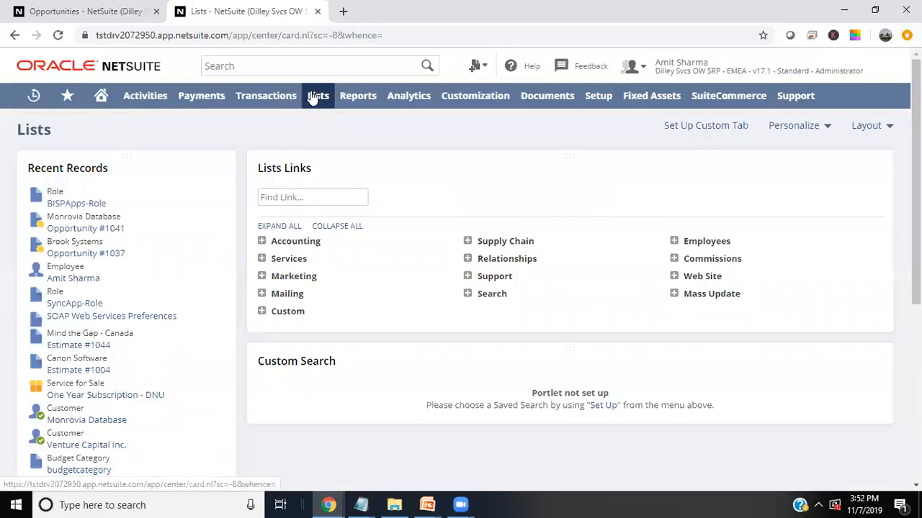
{"action": "left_click", "coordinate": [319, 100]}
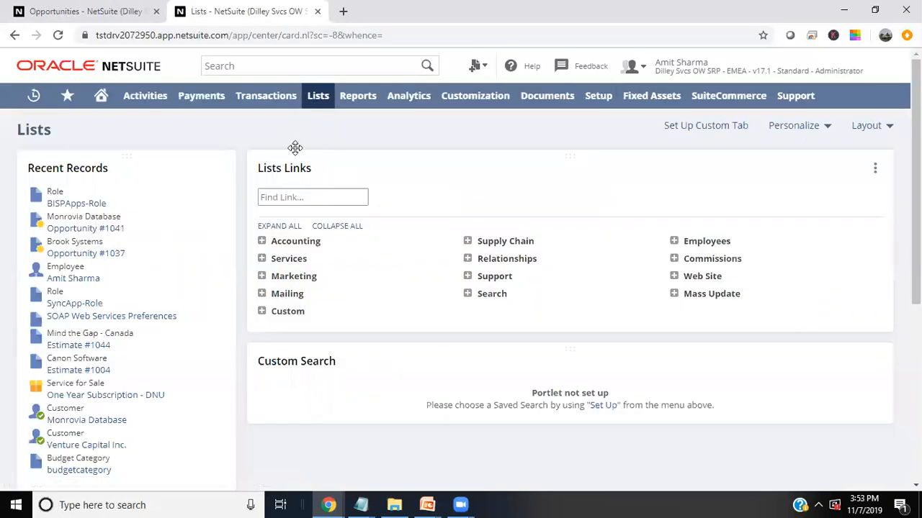
{"action": "mouse_move", "coordinate": [318, 96]}
{"action": "mouse_move", "coordinate": [332, 196]}
{"action": "mouse_move", "coordinate": [435, 199]}
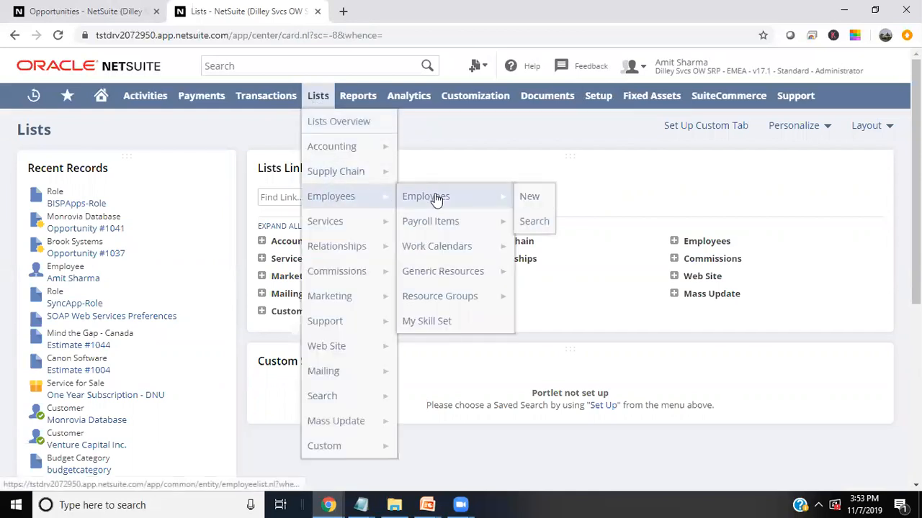
{"action": "left_click", "coordinate": [436, 202]}
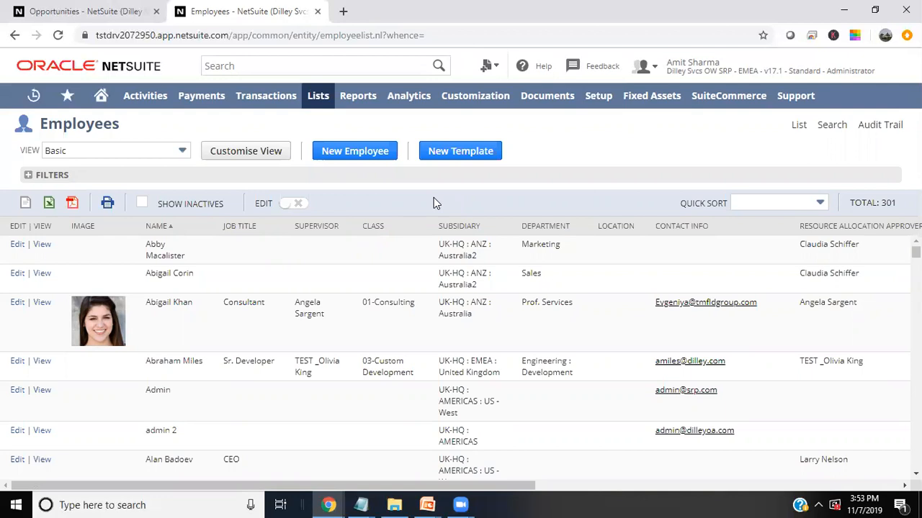
- Scroll through the Basic view's 301 employee records
{"action": "scroll", "coordinate": [239, 361], "scroll_direction": "down", "scroll_amount": 2}
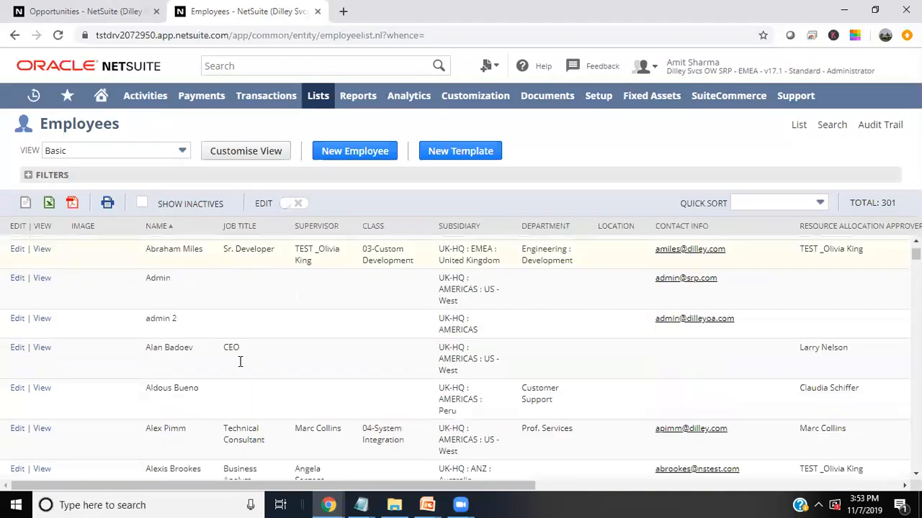
{"action": "scroll", "coordinate": [240, 361], "scroll_direction": "down", "scroll_amount": 2}
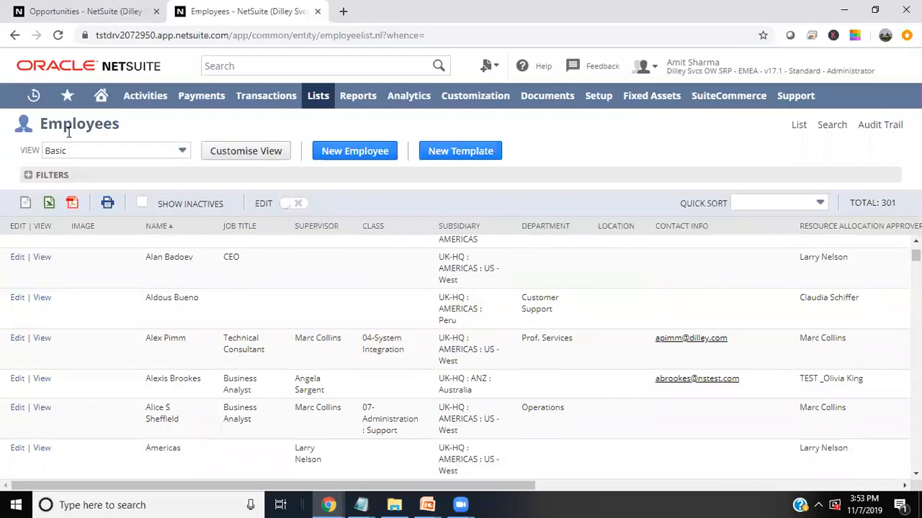
{"action": "scroll", "coordinate": [268, 397], "scroll_direction": "down", "scroll_amount": 3}
{"action": "scroll", "coordinate": [271, 399], "scroll_direction": "down", "scroll_amount": 10}
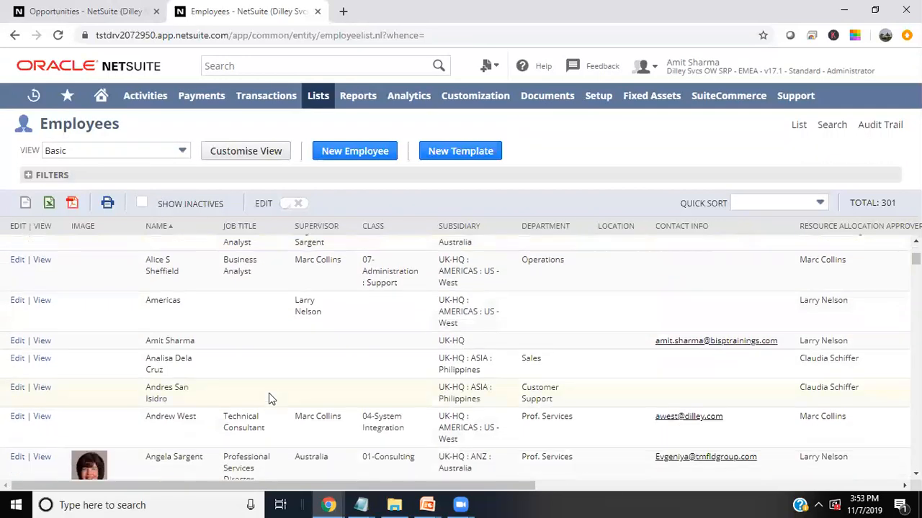
{"action": "scroll", "coordinate": [270, 399], "scroll_direction": "up", "scroll_amount": 8}
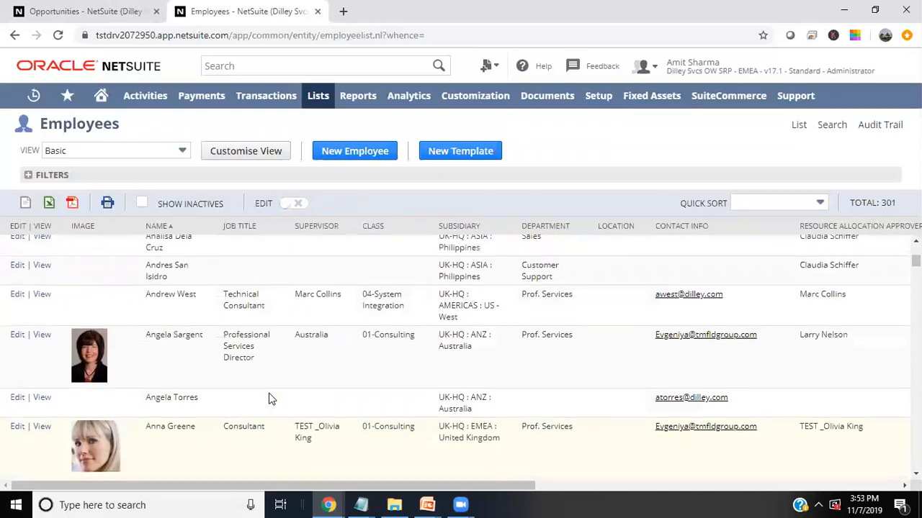
{"action": "scroll", "coordinate": [268, 397], "scroll_direction": "down", "scroll_amount": 2}
{"action": "scroll", "coordinate": [268, 397], "scroll_direction": "up", "scroll_amount": 3}
{"action": "scroll", "coordinate": [269, 398], "scroll_direction": "up", "scroll_amount": 2}
{"action": "scroll", "coordinate": [270, 400], "scroll_direction": "up", "scroll_amount": 4}
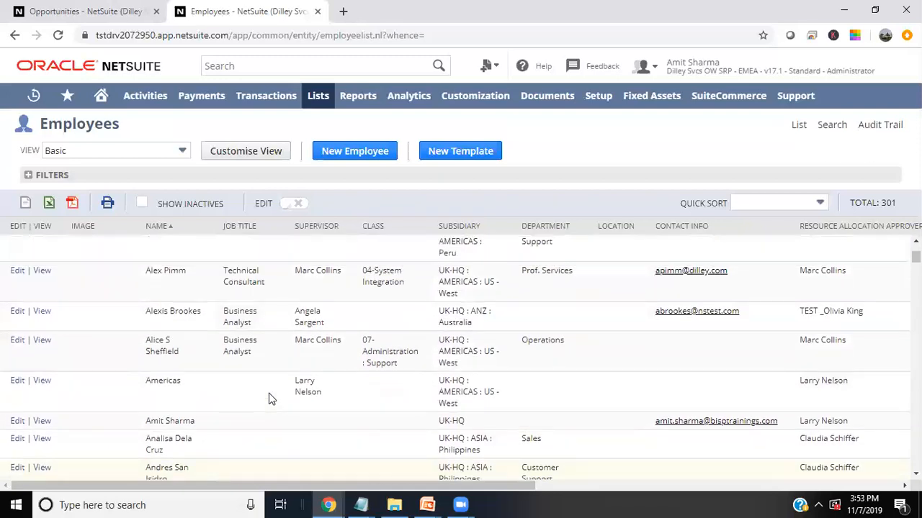
{"action": "scroll", "coordinate": [268, 397], "scroll_direction": "up", "scroll_amount": 6}
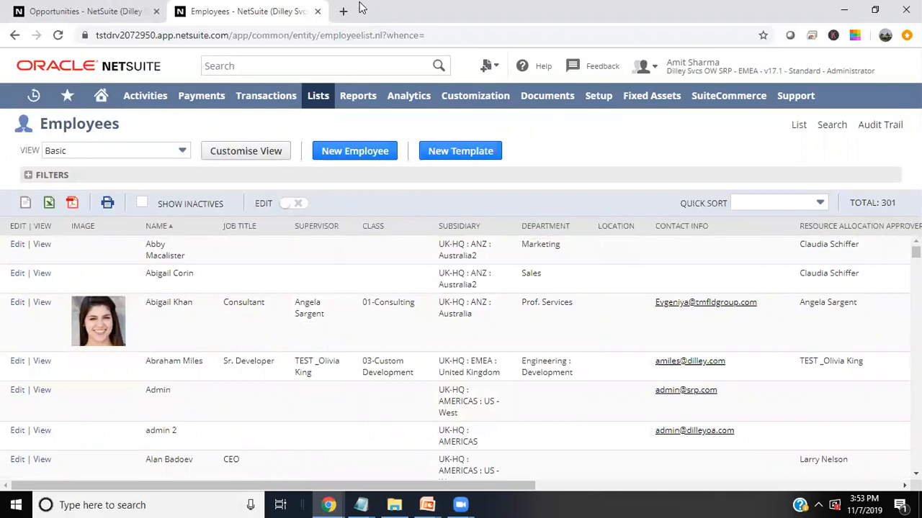
- Search employees by name and open the matching record, showing Active status and UK-HQ subsidiary
{"action": "mouse_move", "coordinate": [317, 104]}
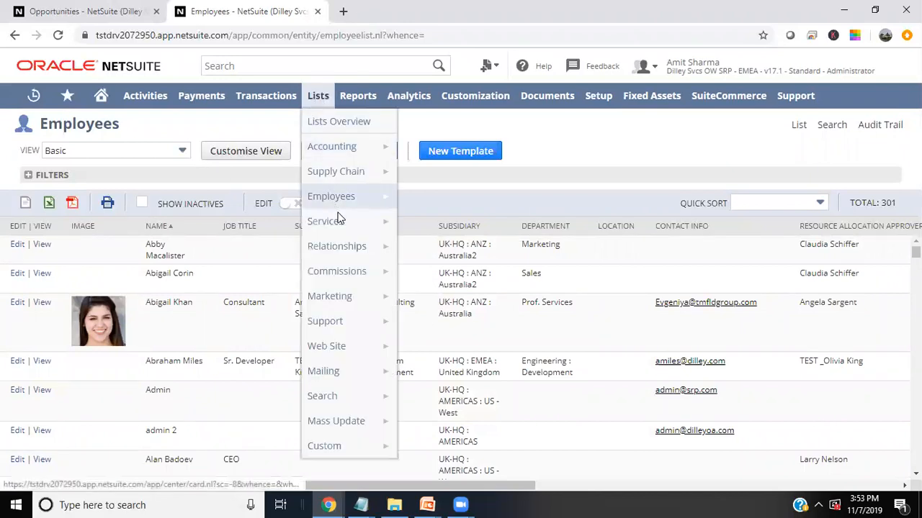
{"action": "mouse_move", "coordinate": [334, 205]}
{"action": "mouse_move", "coordinate": [429, 198]}
{"action": "left_click", "coordinate": [536, 228]}
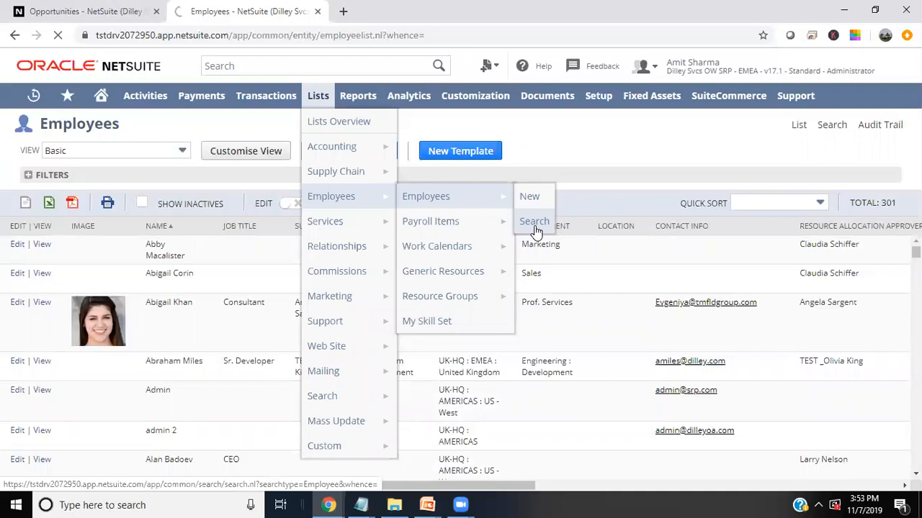
{"action": "left_click", "coordinate": [534, 224]}
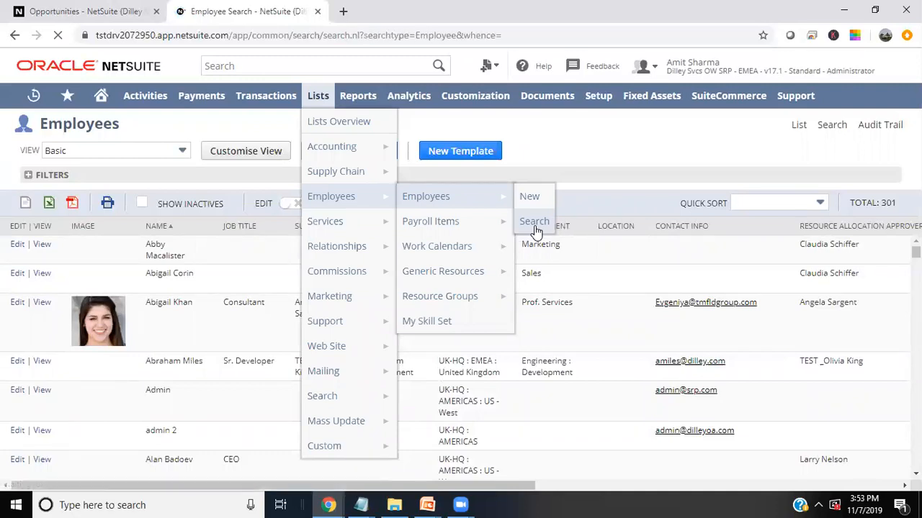
{"action": "left_click", "coordinate": [158, 205]}
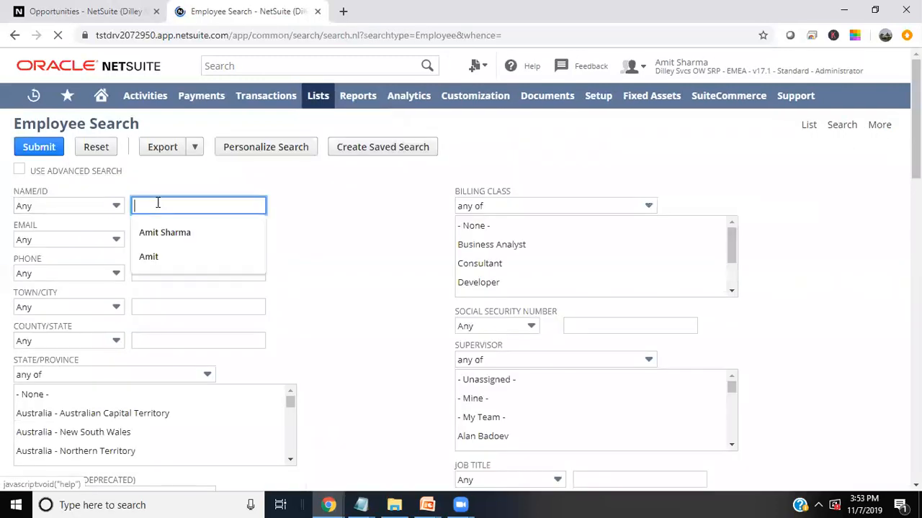
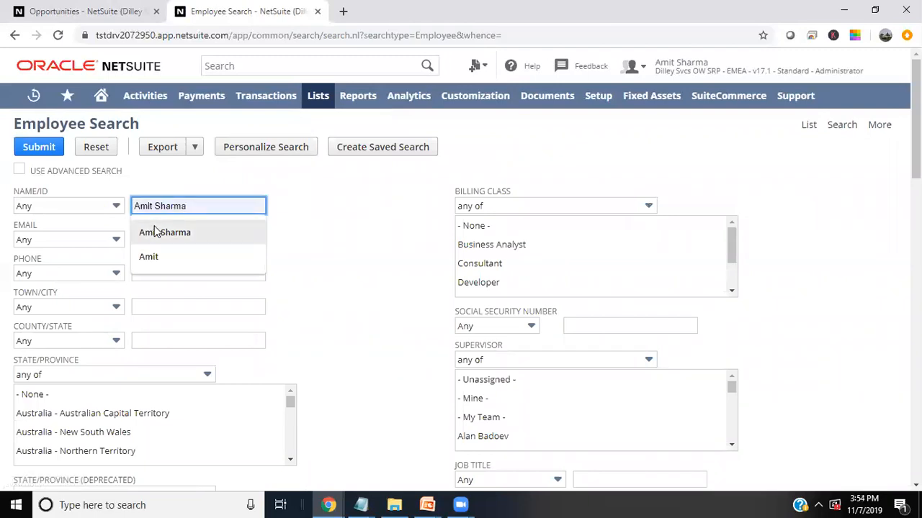
{"action": "left_click", "coordinate": [155, 232]}
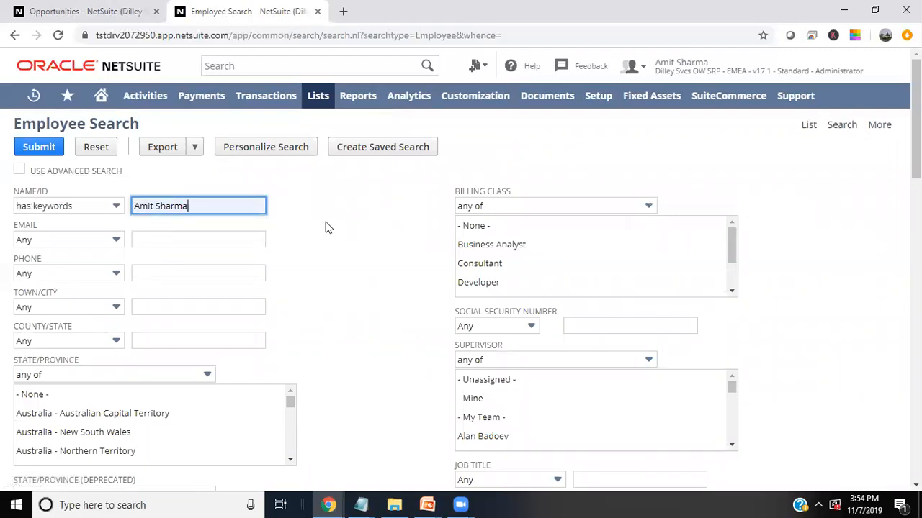
{"action": "left_click", "coordinate": [42, 147]}
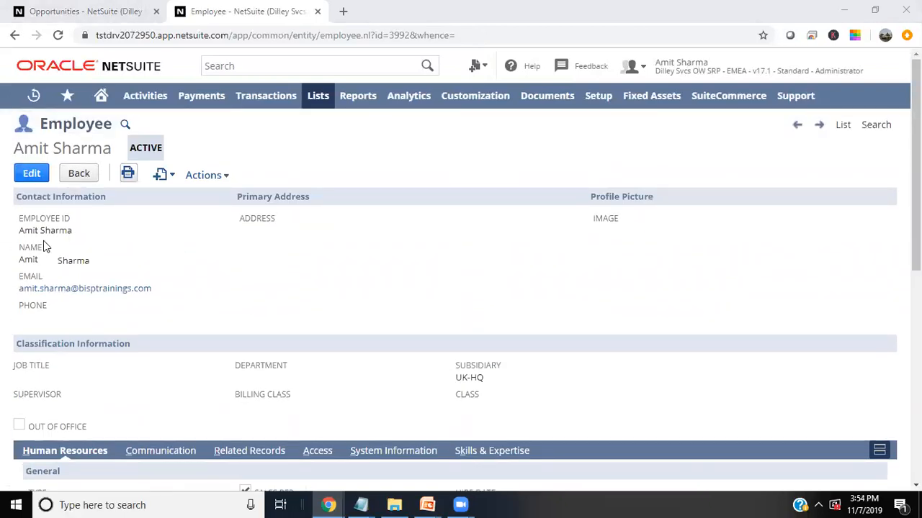
- Review the employee's details on the Personal subtab
{"action": "scroll", "coordinate": [211, 306], "scroll_direction": "down", "scroll_amount": 5}
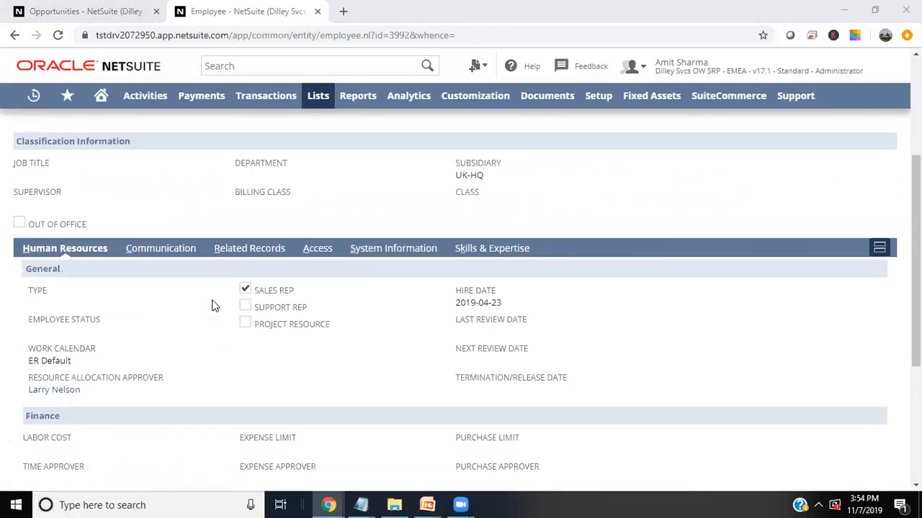
{"action": "scroll", "coordinate": [212, 306], "scroll_direction": "up", "scroll_amount": 1}
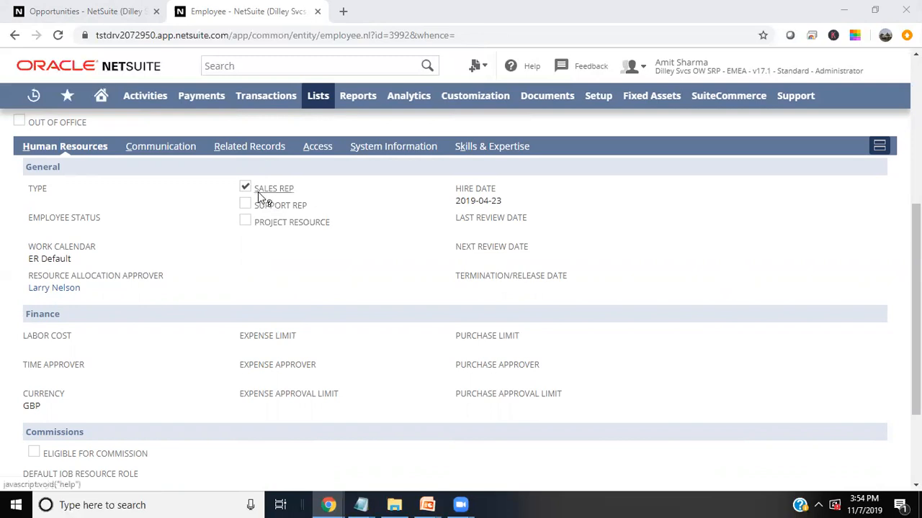
{"action": "scroll", "coordinate": [204, 325], "scroll_direction": "down", "scroll_amount": 2}
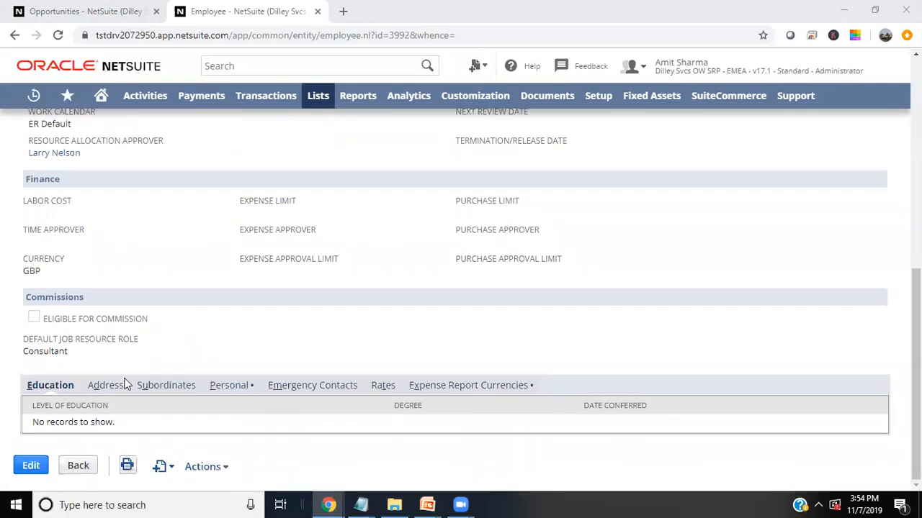
{"action": "left_click", "coordinate": [228, 388]}
{"action": "left_click", "coordinate": [228, 388]}
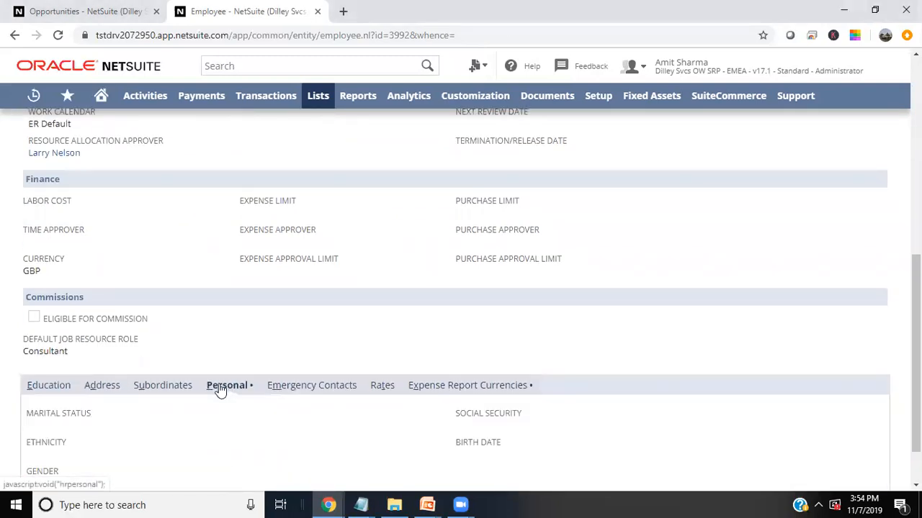
- Check the Access subtab: Give Access enabled, with Administrator and BISPApps-Role roles assigned
{"action": "scroll", "coordinate": [146, 422], "scroll_direction": "down", "scroll_amount": 1}
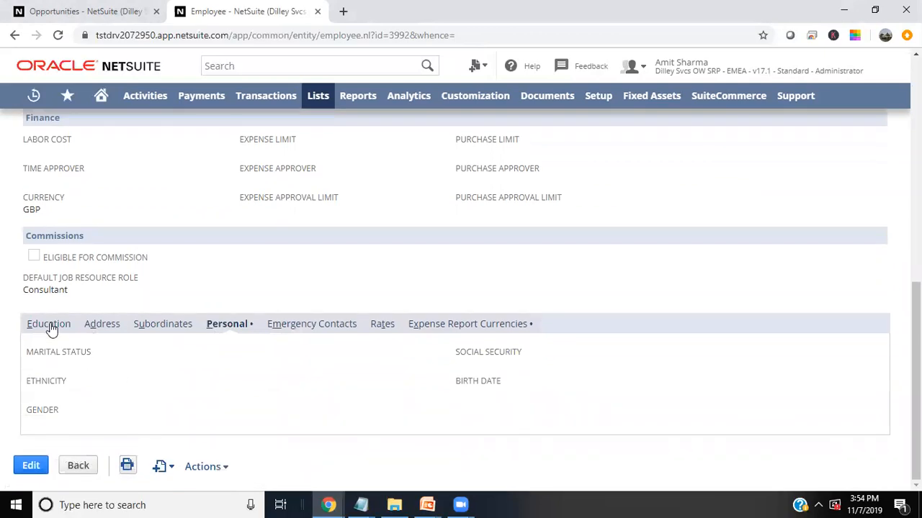
{"action": "scroll", "coordinate": [152, 443], "scroll_direction": "up", "scroll_amount": 3}
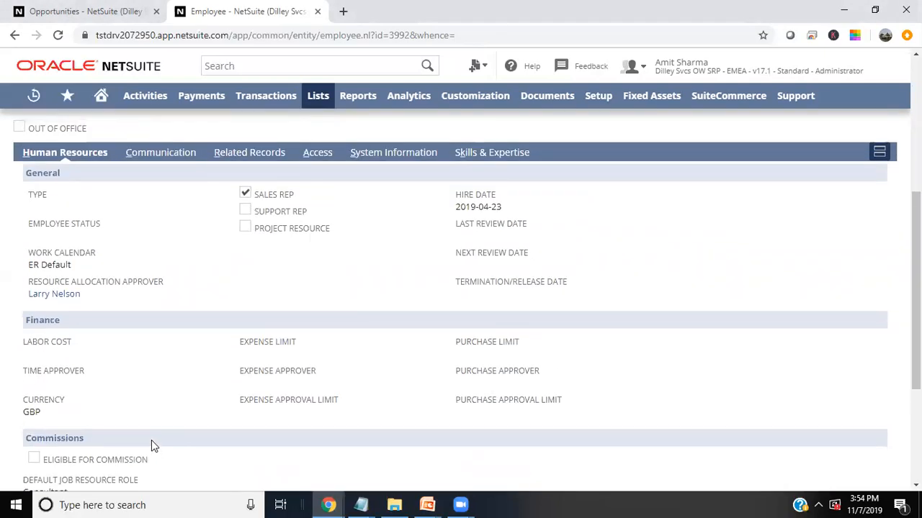
{"action": "scroll", "coordinate": [152, 440], "scroll_direction": "up", "scroll_amount": 1}
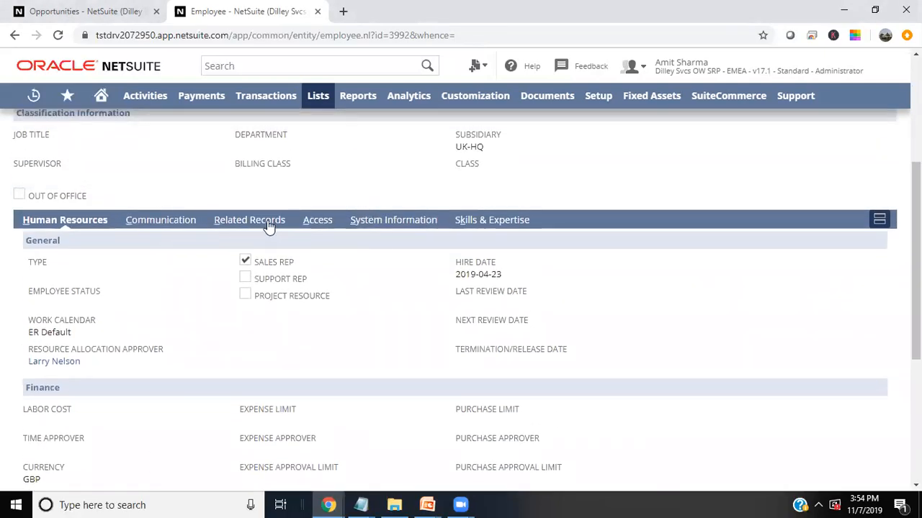
{"action": "left_click", "coordinate": [324, 220]}
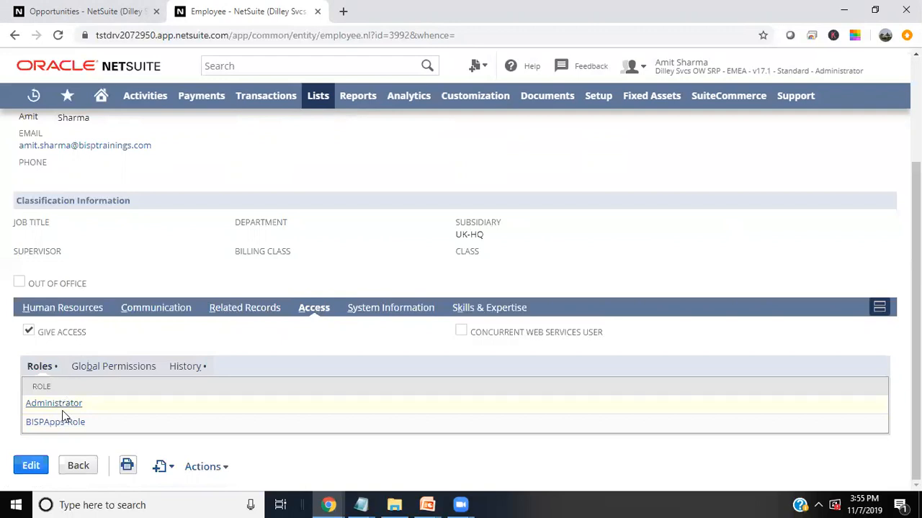
{"action": "scroll", "coordinate": [114, 371], "scroll_direction": "up", "scroll_amount": 1}
{"action": "scroll", "coordinate": [114, 371], "scroll_direction": "up", "scroll_amount": 2}
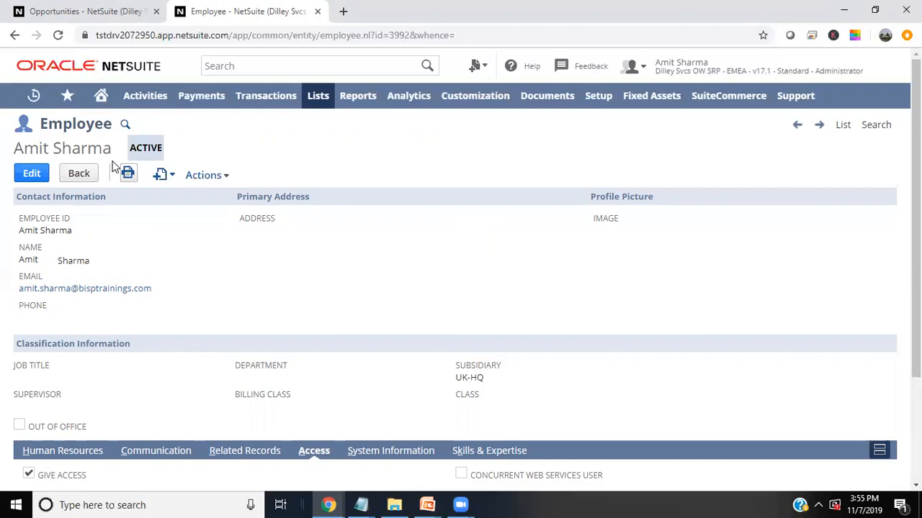
- Open the BISPAPP Integration record from Manage Integrations in edit mode
{"action": "mouse_move", "coordinate": [596, 99]}
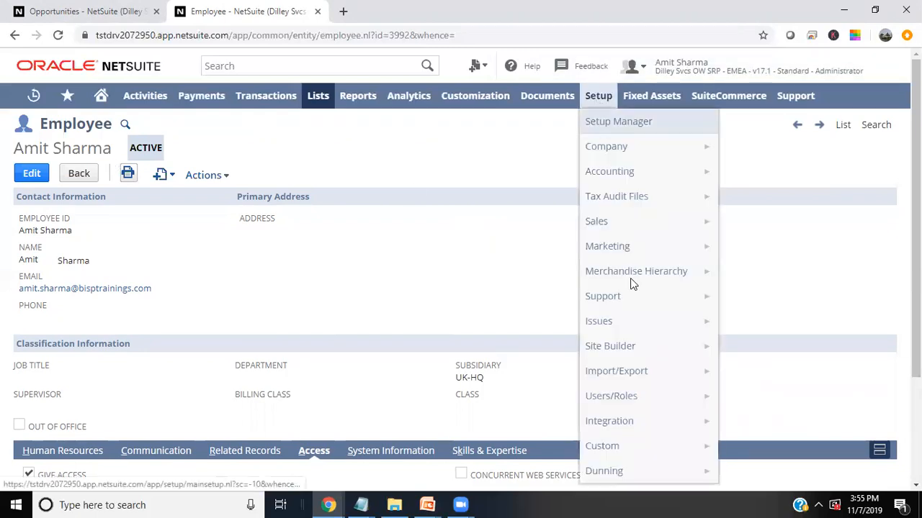
{"action": "mouse_move", "coordinate": [644, 355]}
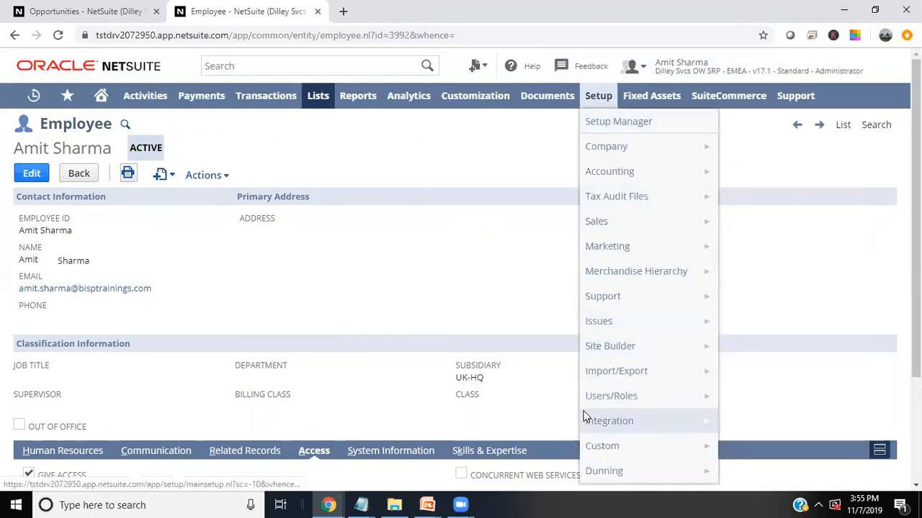
{"action": "mouse_move", "coordinate": [632, 428]}
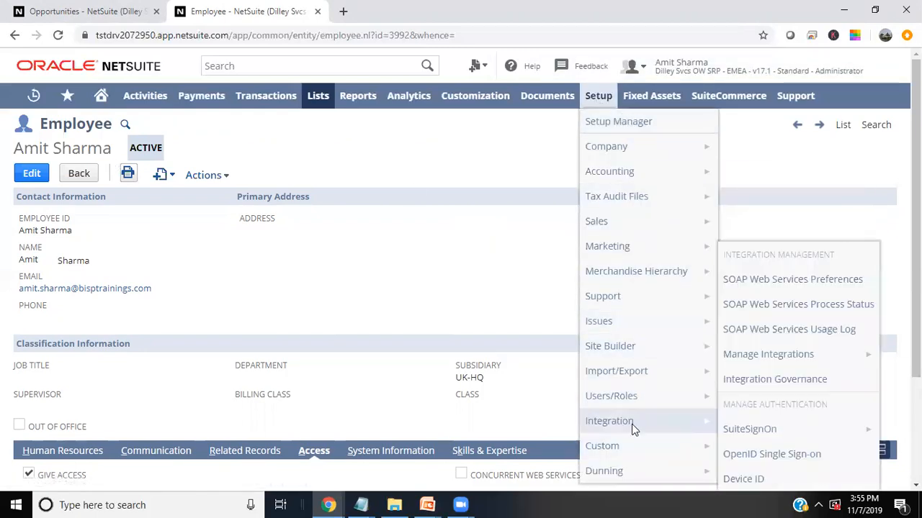
{"action": "left_click", "coordinate": [779, 355]}
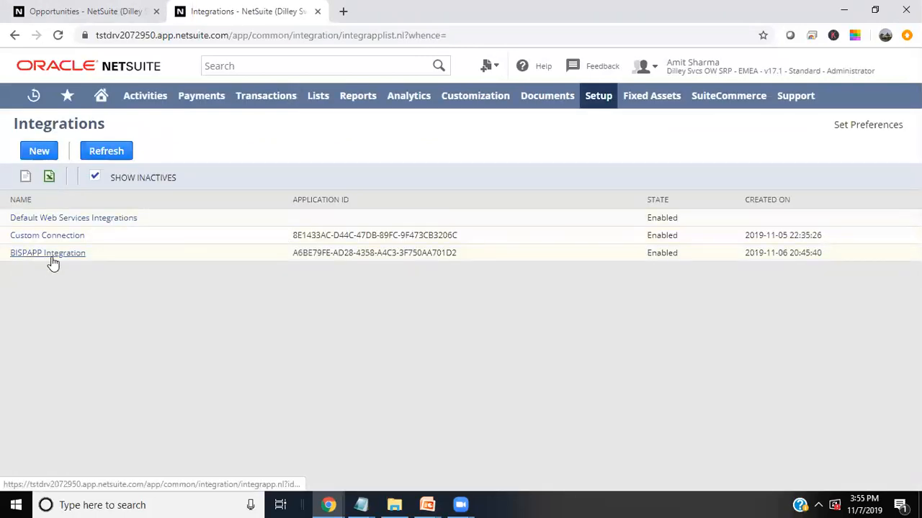
{"action": "left_click", "coordinate": [52, 258]}
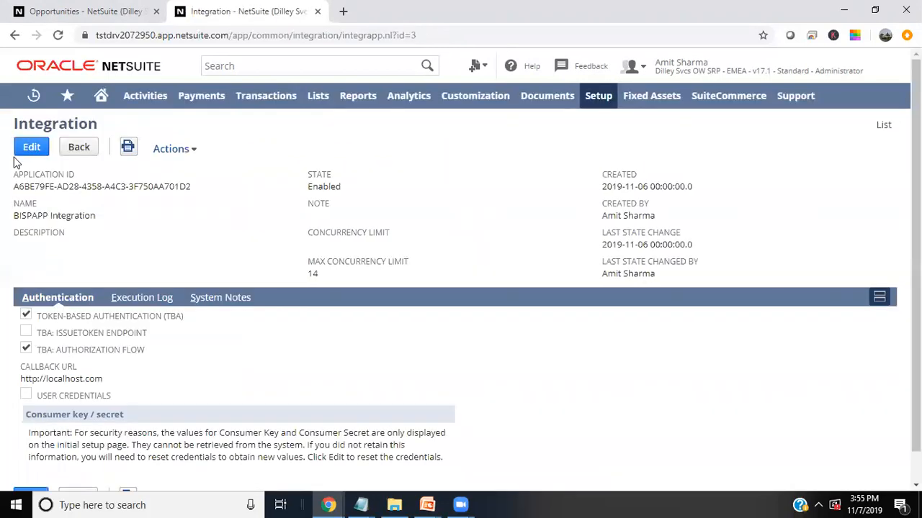
{"action": "left_click", "coordinate": [30, 150]}
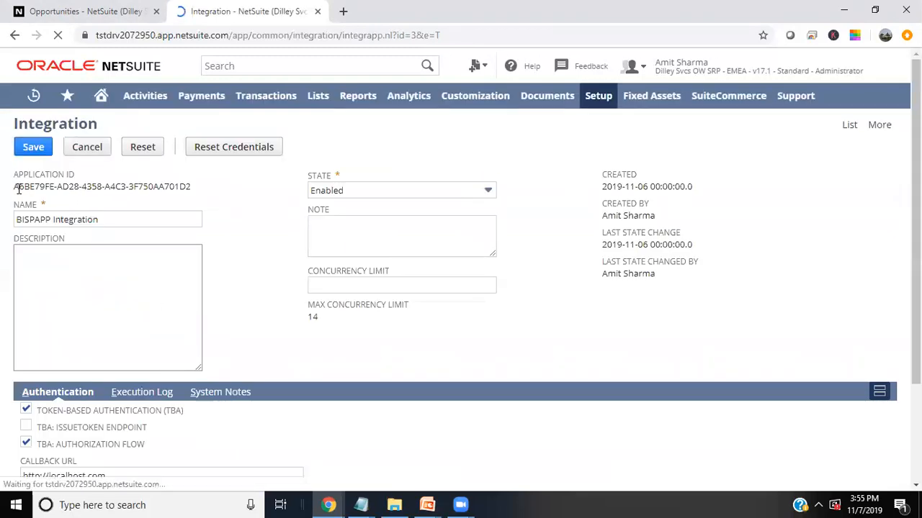
- Highlight the integration's Name and Callback URL values
{"action": "left_click_drag", "start_coordinate": [101, 220], "coordinate": [9, 217]}
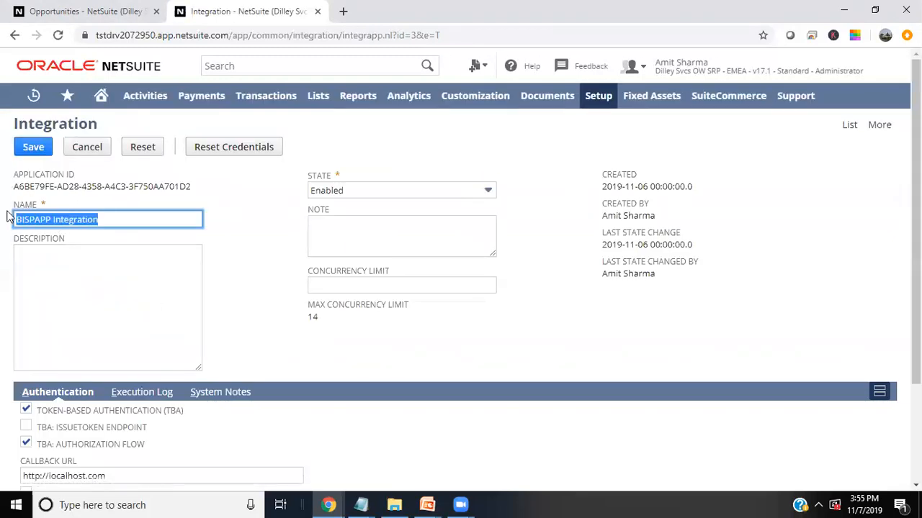
{"action": "scroll", "coordinate": [247, 349], "scroll_direction": "down", "scroll_amount": 2}
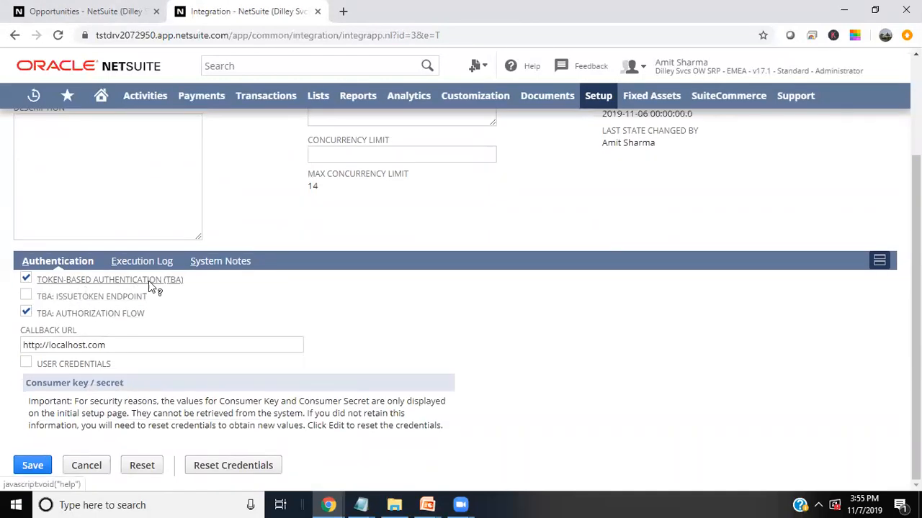
{"action": "left_click_drag", "start_coordinate": [108, 346], "coordinate": [20, 345]}
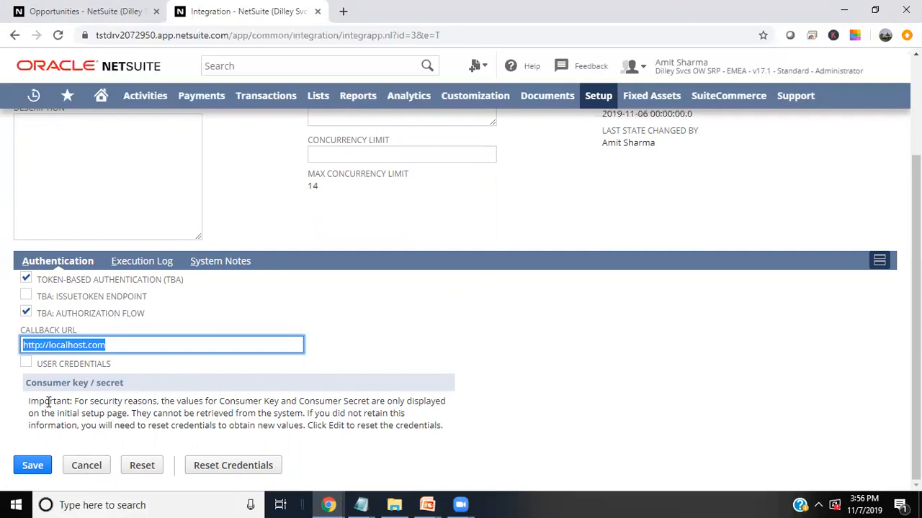
- Review the consumer key/secret warning, then bring the saved-credentials Notepad file forward
{"action": "left_click_drag", "start_coordinate": [84, 402], "coordinate": [337, 424]}
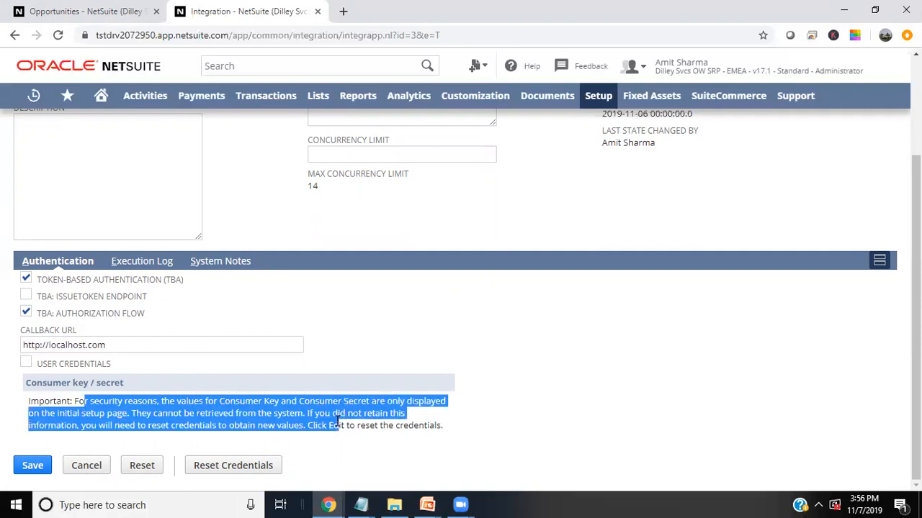
{"action": "left_click", "coordinate": [38, 418]}
{"action": "left_click_drag", "start_coordinate": [60, 414], "coordinate": [285, 409]}
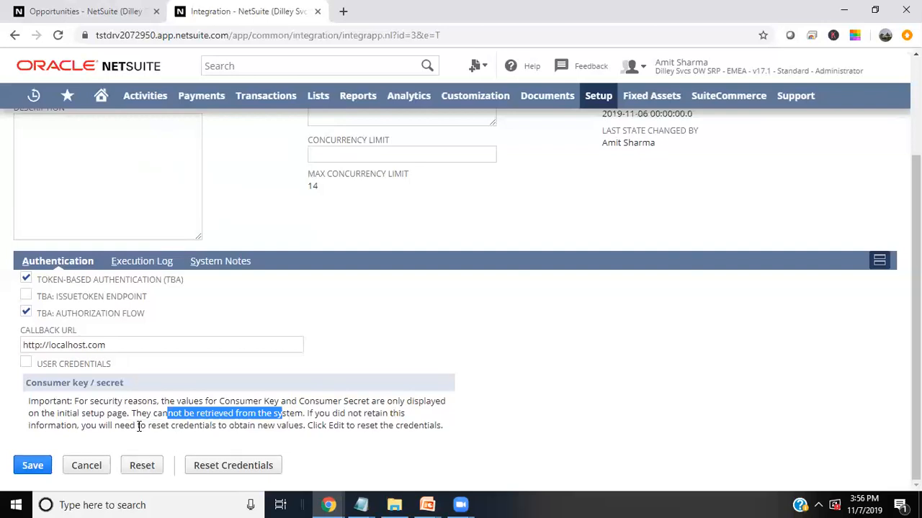
{"action": "left_click_drag", "start_coordinate": [91, 426], "coordinate": [195, 426]}
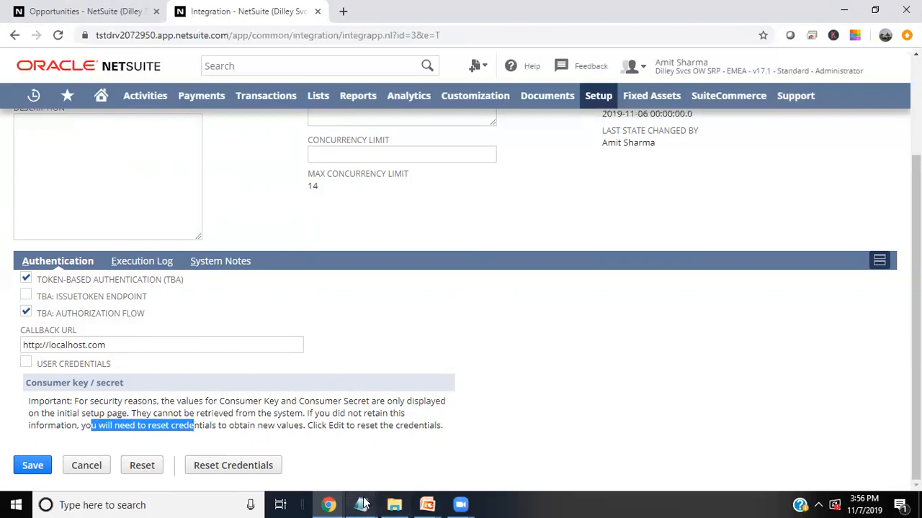
{"action": "mouse_move", "coordinate": [362, 504]}
{"action": "left_click", "coordinate": [338, 459]}
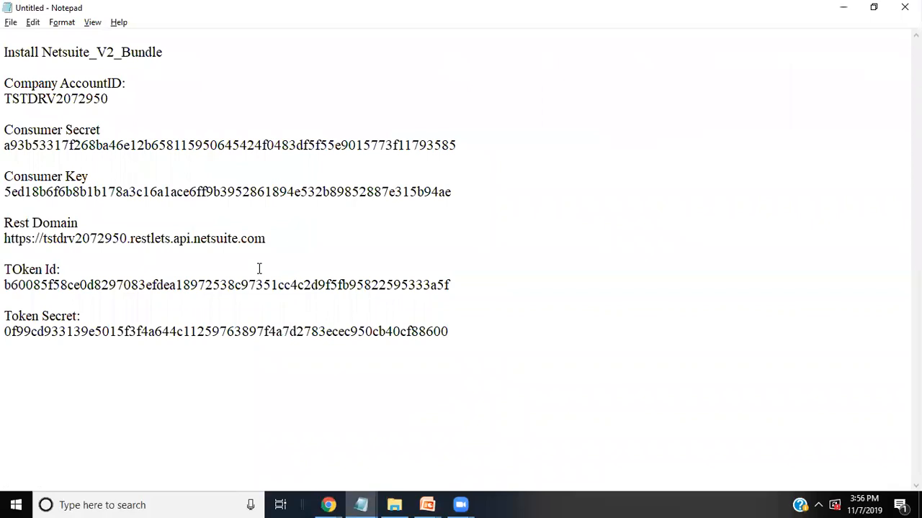
- Maximize Notepad and select the saved Consumer Key label and value
{"action": "left_click", "coordinate": [874, 7]}
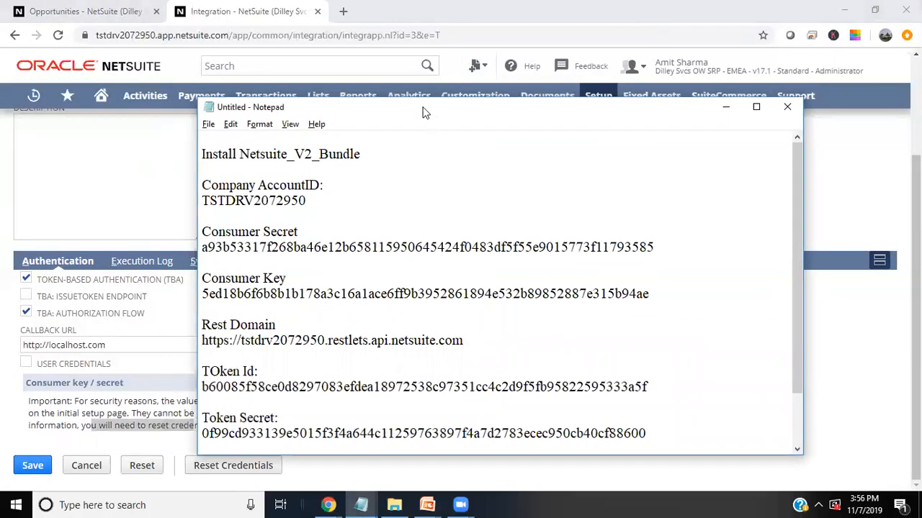
{"action": "double_click", "coordinate": [422, 108]}
{"action": "left_click_drag", "start_coordinate": [478, 150], "coordinate": [5, 143]}
{"action": "left_click_drag", "start_coordinate": [460, 189], "coordinate": [287, 192]}
{"action": "left_click_drag", "start_coordinate": [172, 176], "coordinate": [16, 155]}
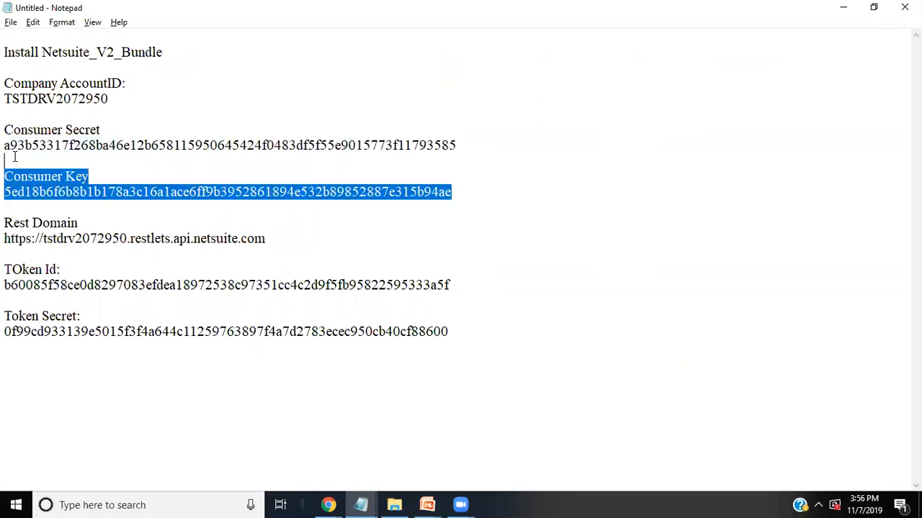
- Minimize Notepad, cancel editing the integration, glance at Salesforce, and return to NetSuite
{"action": "left_click", "coordinate": [843, 7]}
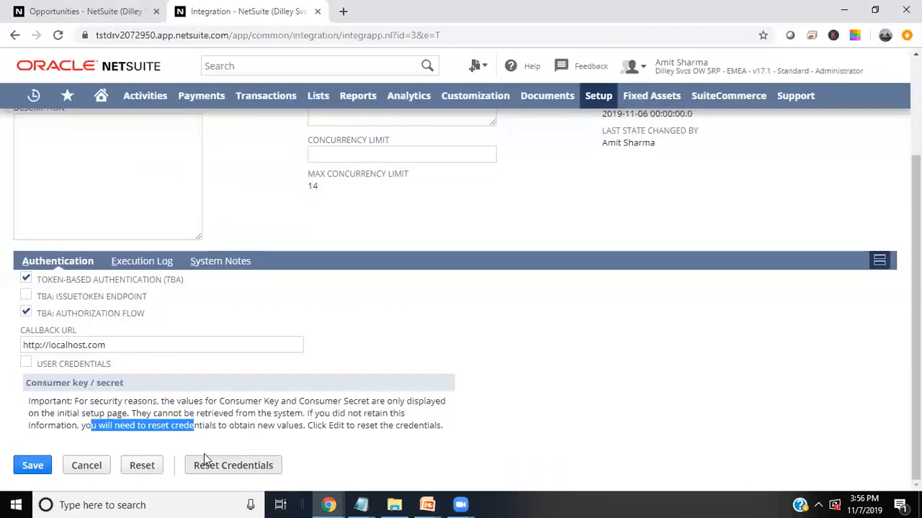
{"action": "left_click", "coordinate": [87, 465]}
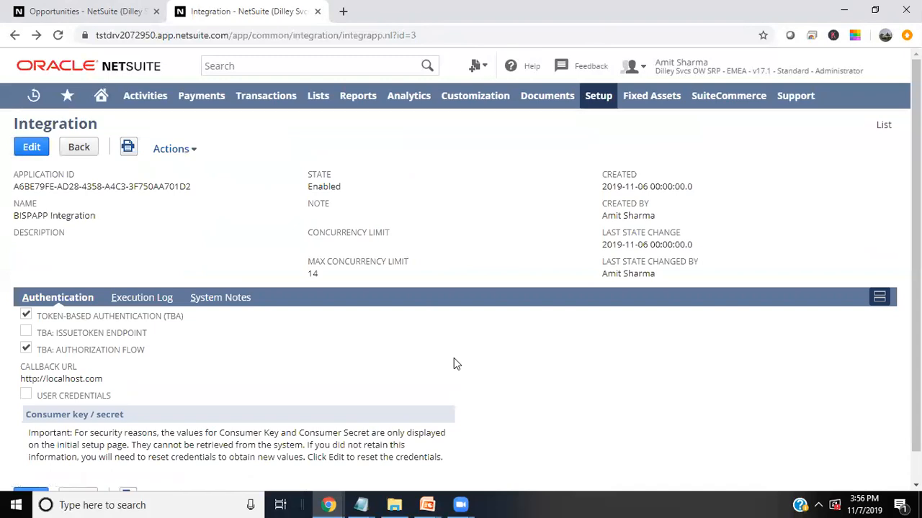
{"action": "mouse_move", "coordinate": [317, 504]}
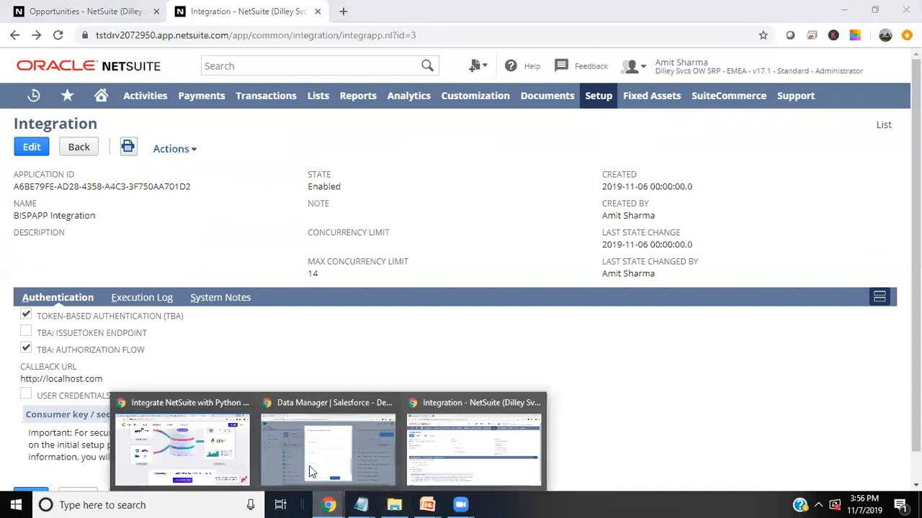
{"action": "left_click", "coordinate": [301, 445]}
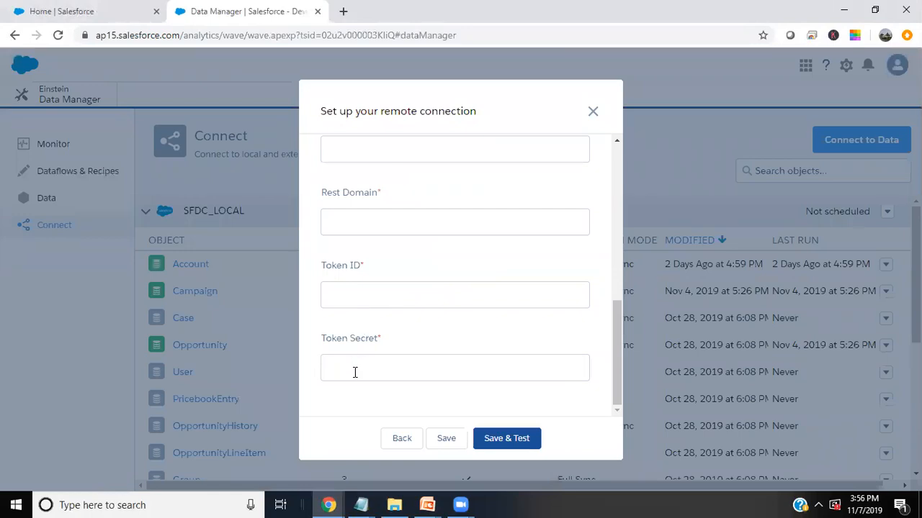
{"action": "mouse_move", "coordinate": [329, 504]}
{"action": "left_click", "coordinate": [459, 455]}
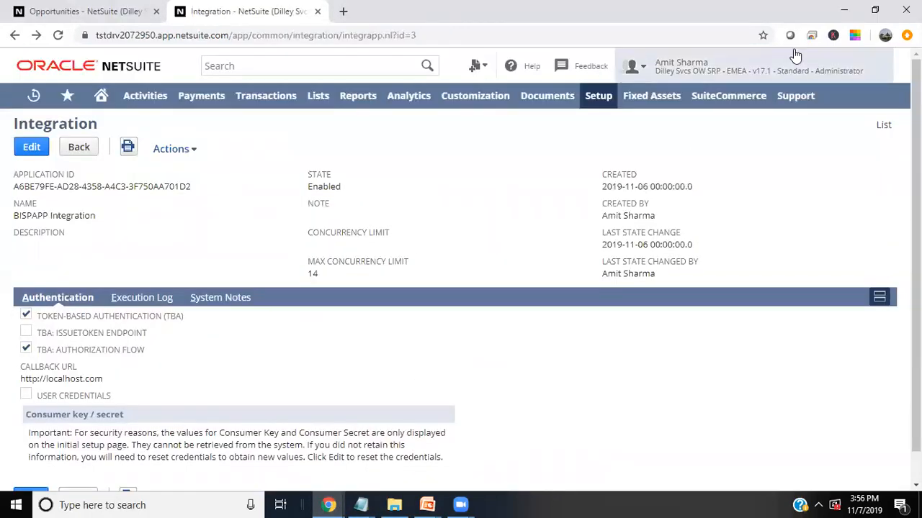
- Open the Access Tokens list under Setup > Users/Roles
{"action": "mouse_move", "coordinate": [597, 93]}
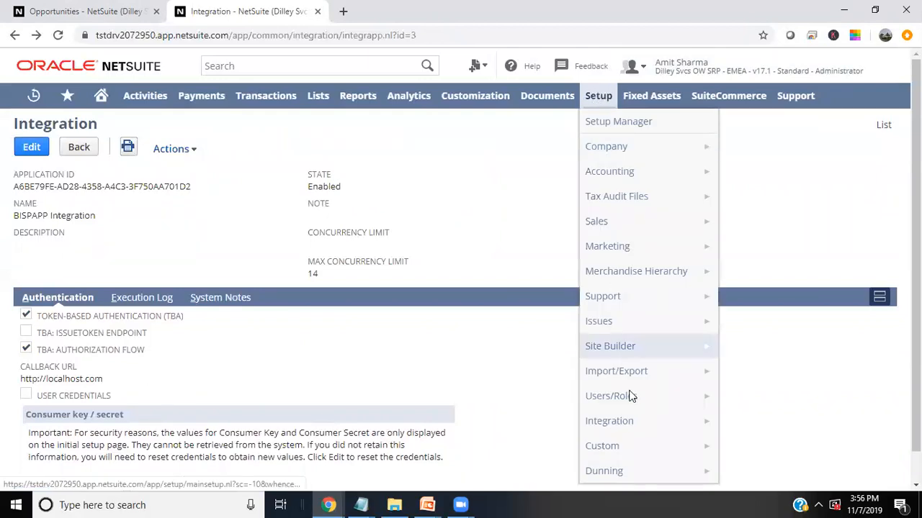
{"action": "mouse_move", "coordinate": [630, 398]}
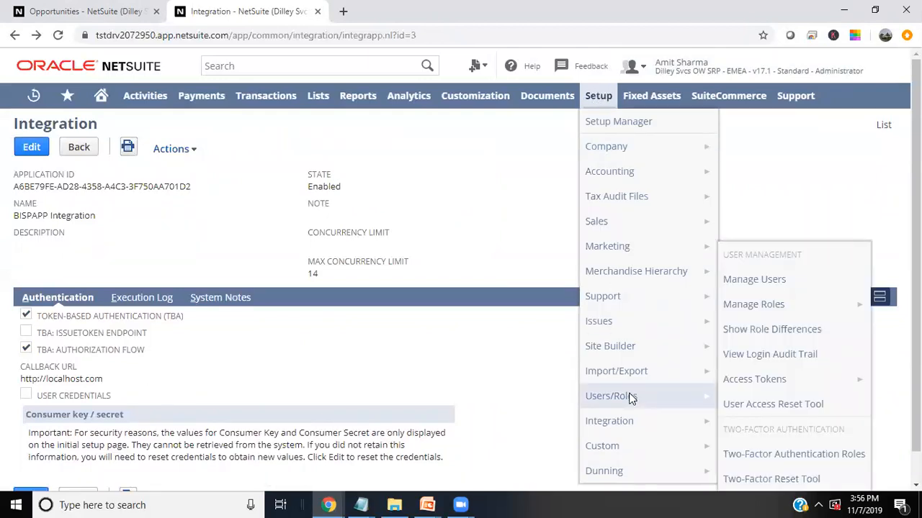
{"action": "left_click", "coordinate": [777, 382]}
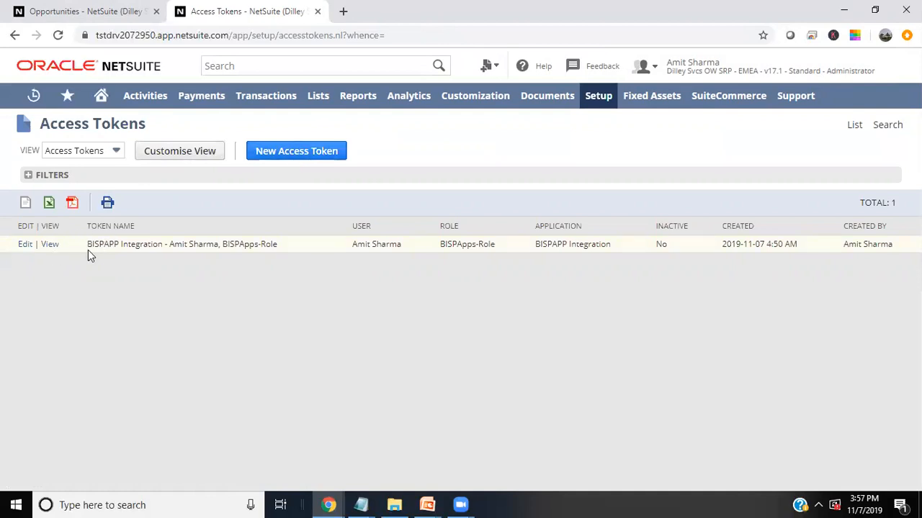
- Open the BISPAPP Integration access token in edit mode and review its application, user, role and name
{"action": "left_click", "coordinate": [49, 245]}
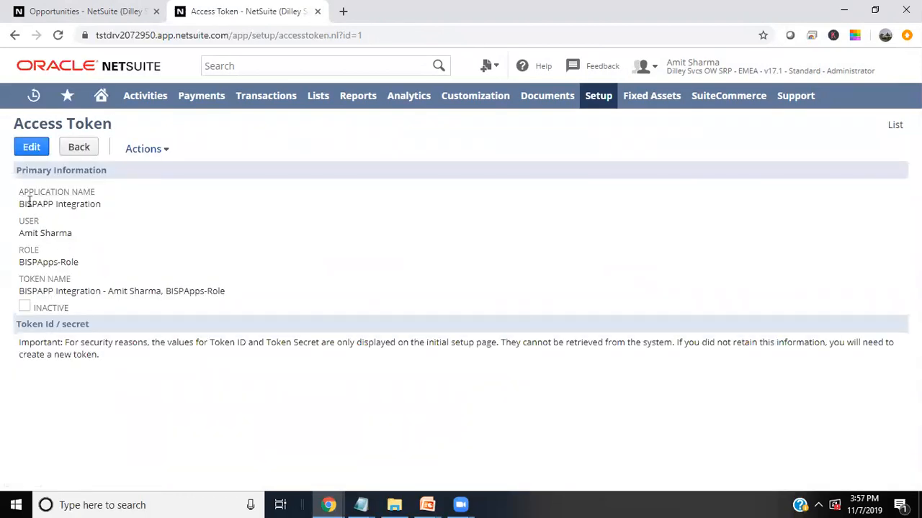
{"action": "left_click_drag", "start_coordinate": [24, 204], "coordinate": [99, 211]}
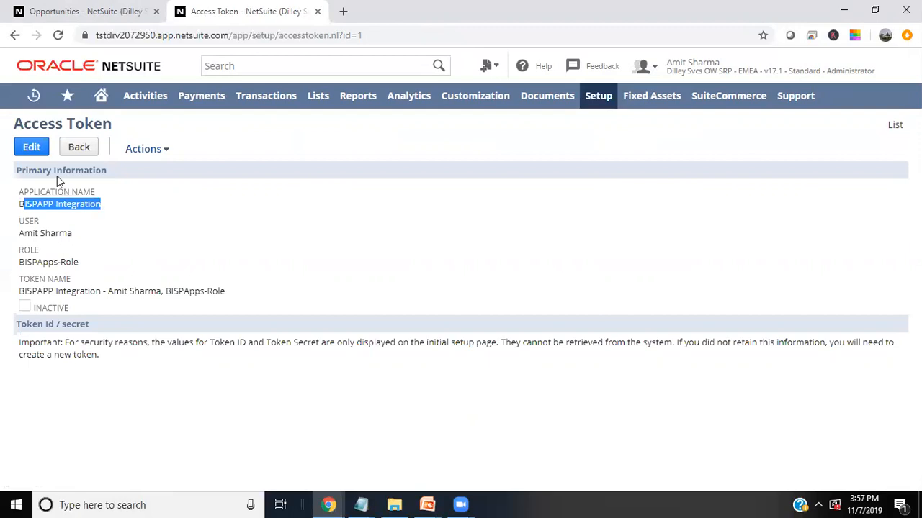
{"action": "left_click", "coordinate": [31, 147]}
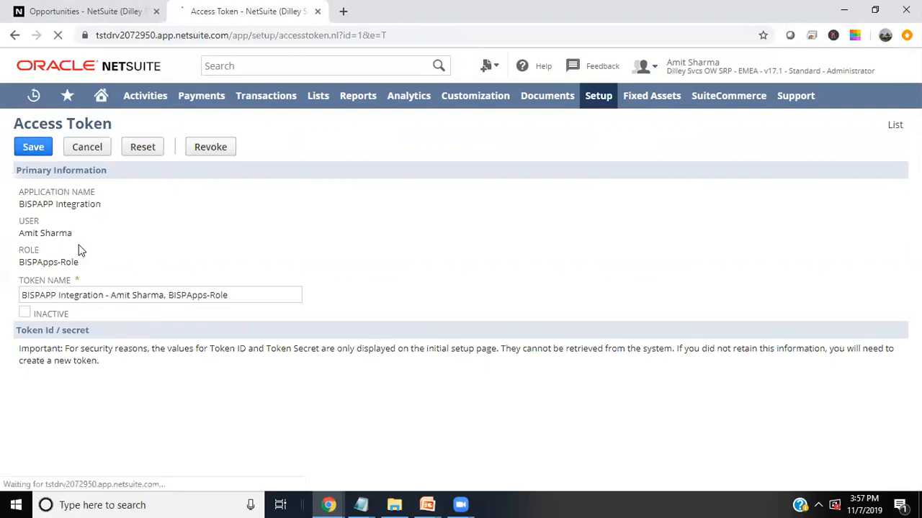
{"action": "left_click_drag", "start_coordinate": [29, 204], "coordinate": [84, 206]}
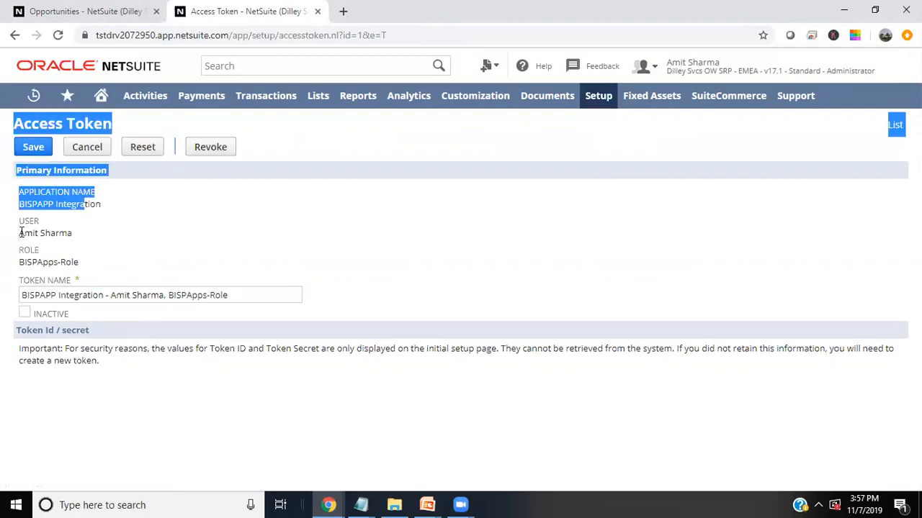
{"action": "left_click_drag", "start_coordinate": [22, 233], "coordinate": [68, 234]}
{"action": "left_click_drag", "start_coordinate": [22, 266], "coordinate": [67, 265]}
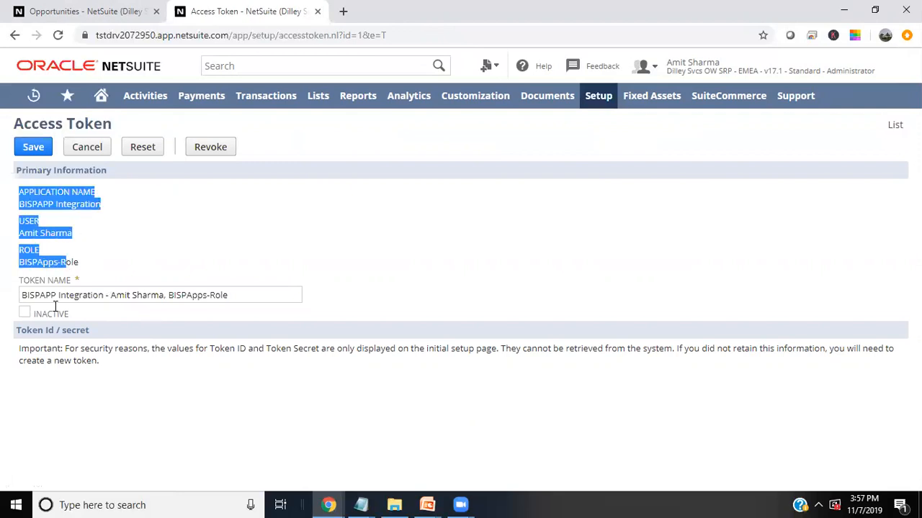
{"action": "left_click_drag", "start_coordinate": [27, 295], "coordinate": [226, 293]}
{"action": "left_click", "coordinate": [201, 353]}
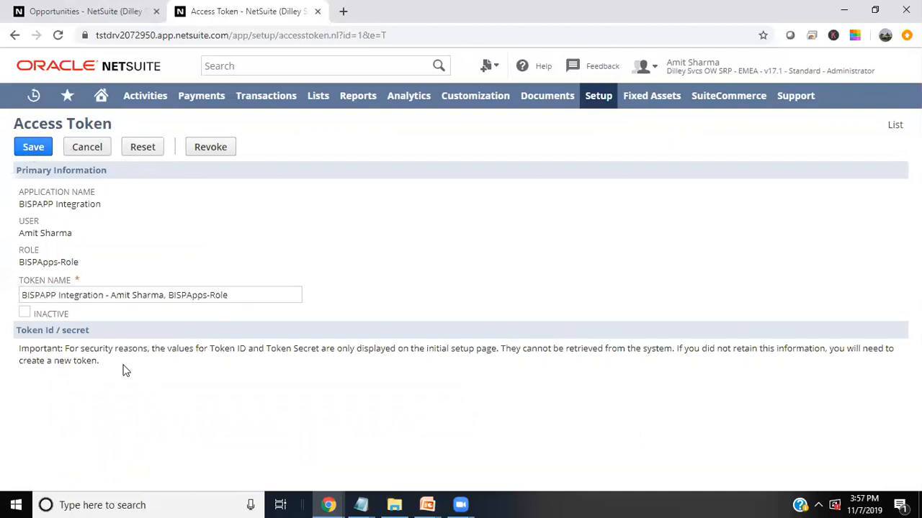
- Read the unrecoverable token ID/secret warning, glance at Salesforce, then go to NetSuite Home
{"action": "left_click_drag", "start_coordinate": [498, 349], "coordinate": [19, 348]}
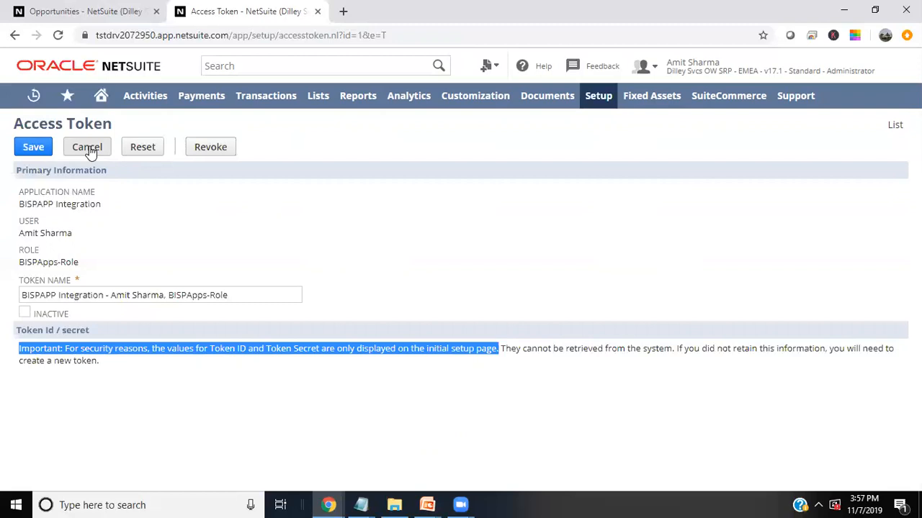
{"action": "mouse_move", "coordinate": [328, 504]}
{"action": "left_click", "coordinate": [335, 451]}
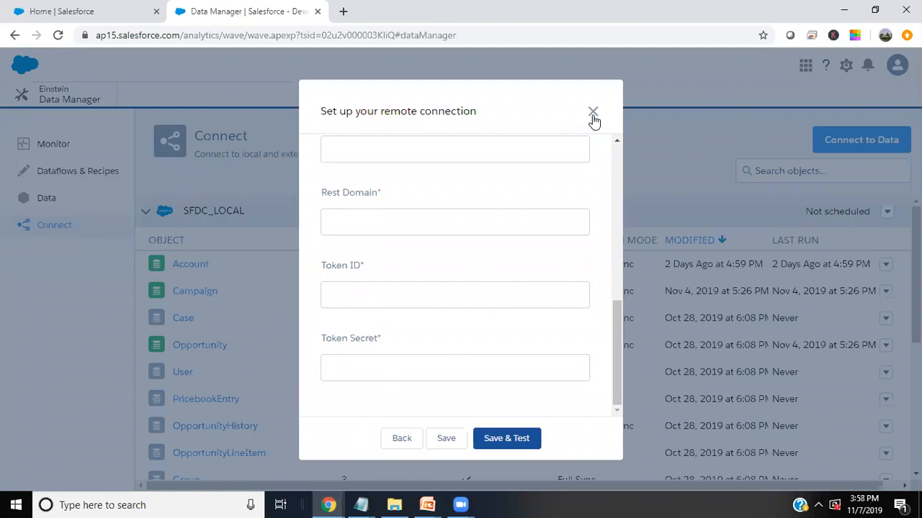
{"action": "left_click", "coordinate": [329, 504]}
{"action": "left_click", "coordinate": [470, 440]}
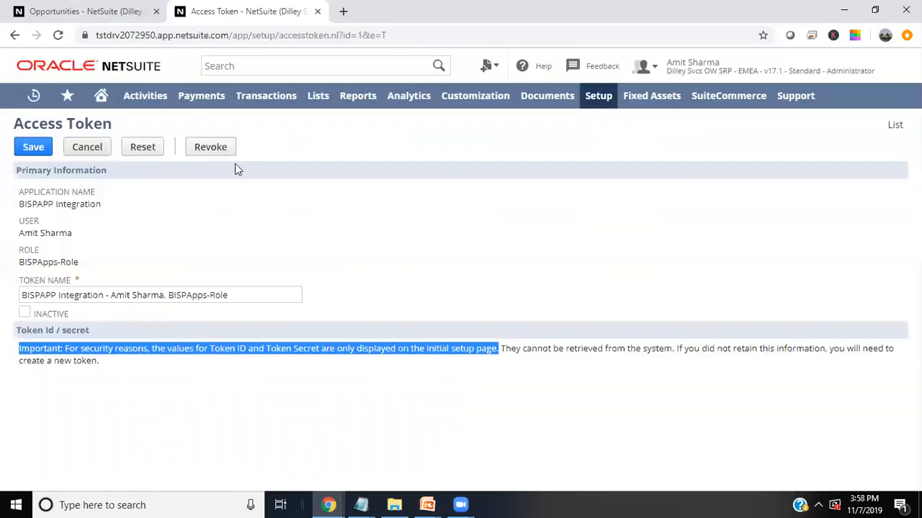
{"action": "left_click", "coordinate": [100, 96]}
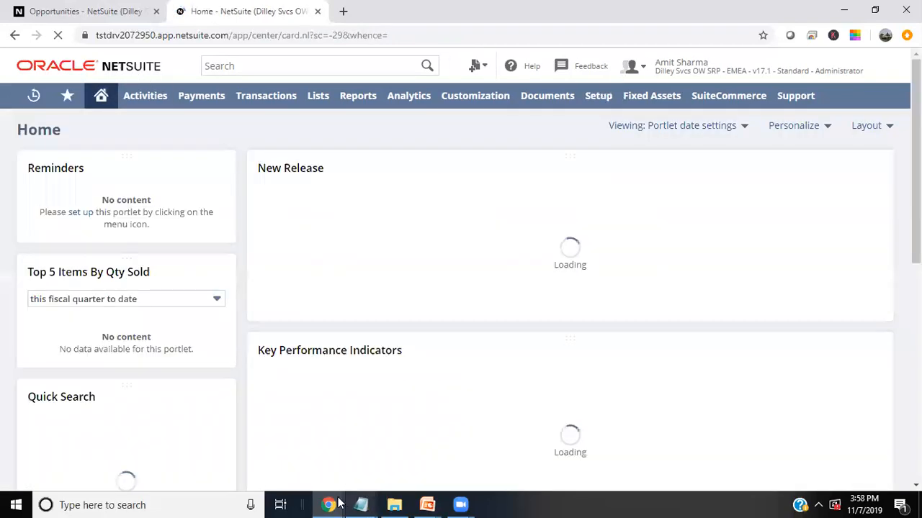
{"action": "left_click", "coordinate": [327, 504]}
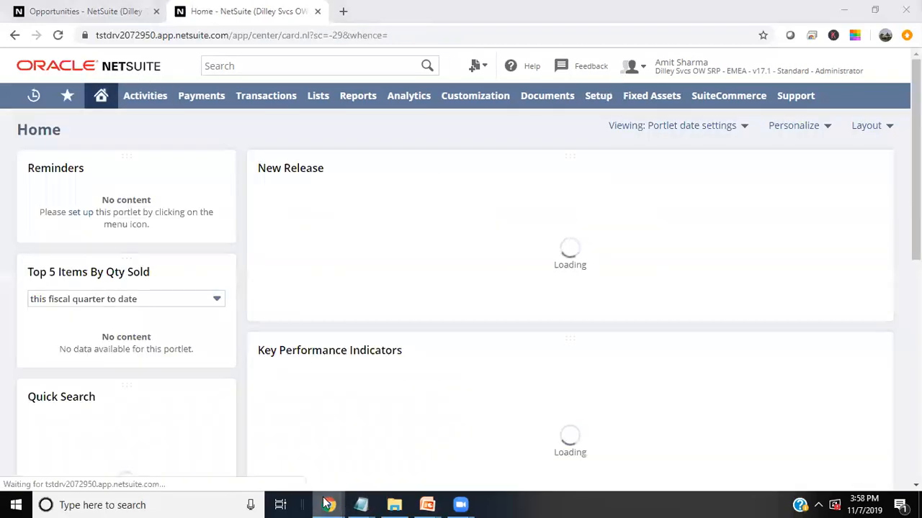
- Set Connection Name and Developer Name to NetSuitTestConnection
{"action": "left_click", "coordinate": [323, 455]}
{"action": "scroll", "coordinate": [430, 335], "scroll_direction": "up", "scroll_amount": 5}
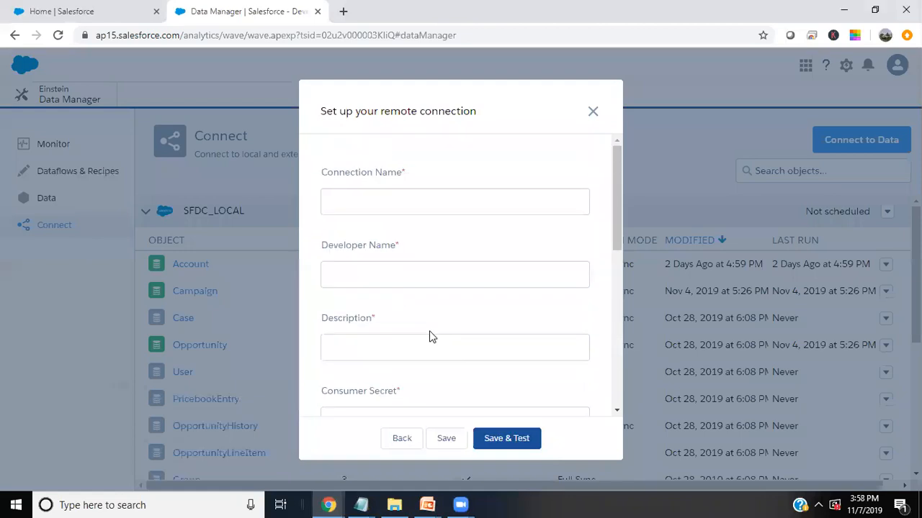
{"action": "left_click", "coordinate": [411, 201]}
{"action": "type", "text": "NetSuitTestConnection"}
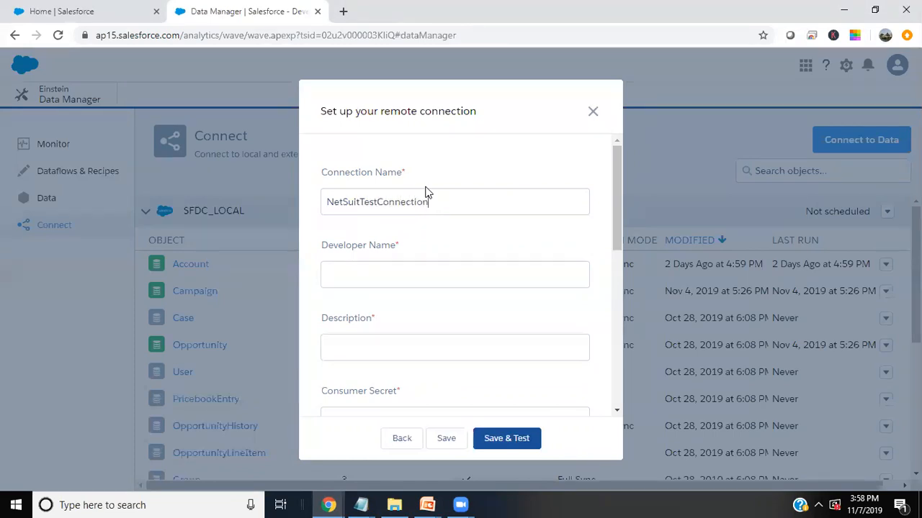
{"action": "left_click", "coordinate": [376, 278]}
{"action": "left_click_drag", "start_coordinate": [438, 199], "coordinate": [287, 187]}
{"action": "key", "text": "ctrl+c"}
{"action": "left_click", "coordinate": [340, 279]}
{"action": "key", "text": "ctrl+v"}
- Enter the description 'Test Connection for NetSuite'
{"action": "left_click", "coordinate": [381, 347]}
{"action": "type", "text": "Test Ci"}
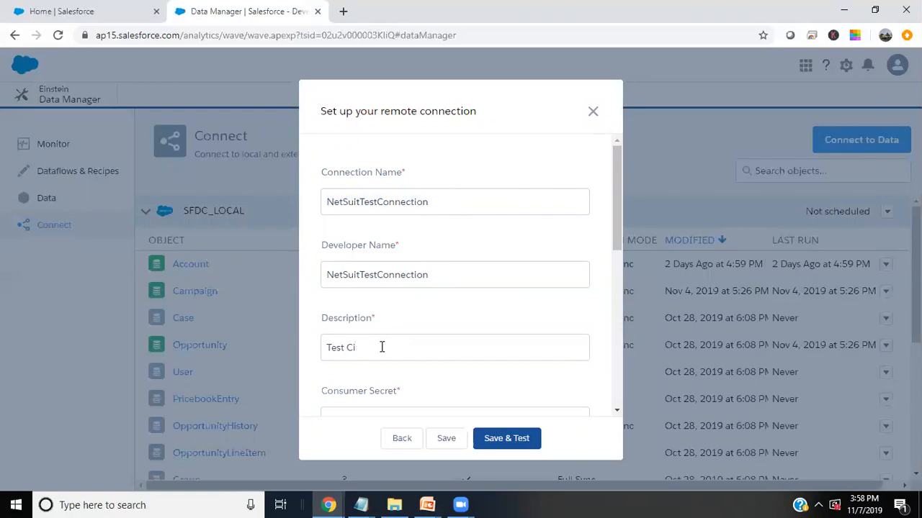
{"action": "type", "text": "nenonnection for NEt"}
{"action": "key", "text": "BackSpace"}
{"action": "key", "text": "BackSpace"}
{"action": "type", "text": "etSu"}
{"action": "scroll", "coordinate": [382, 348], "scroll_direction": "down", "scroll_amount": 2}
{"action": "key", "text": "alt+Tab"}
{"action": "key", "text": "alt+Tab"}
{"action": "key", "text": "alt+Tab"}
- Copy the Consumer Secret from Notepad into the connection form
{"action": "left_click", "coordinate": [361, 505]}
{"action": "left_click", "coordinate": [288, 445]}
{"action": "left_click", "coordinate": [21, 140]}
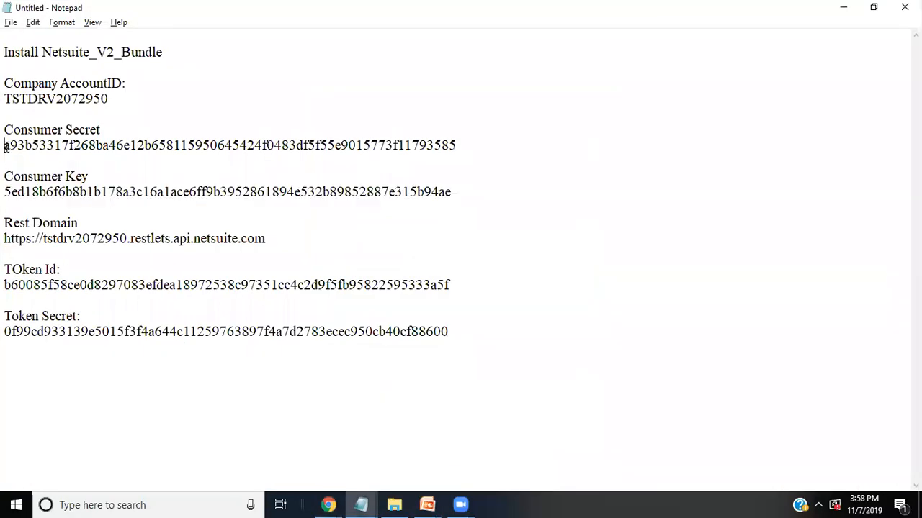
{"action": "double_click", "coordinate": [7, 146]}
{"action": "key", "text": "alt+Tab"}
{"action": "key", "text": "Tab"}
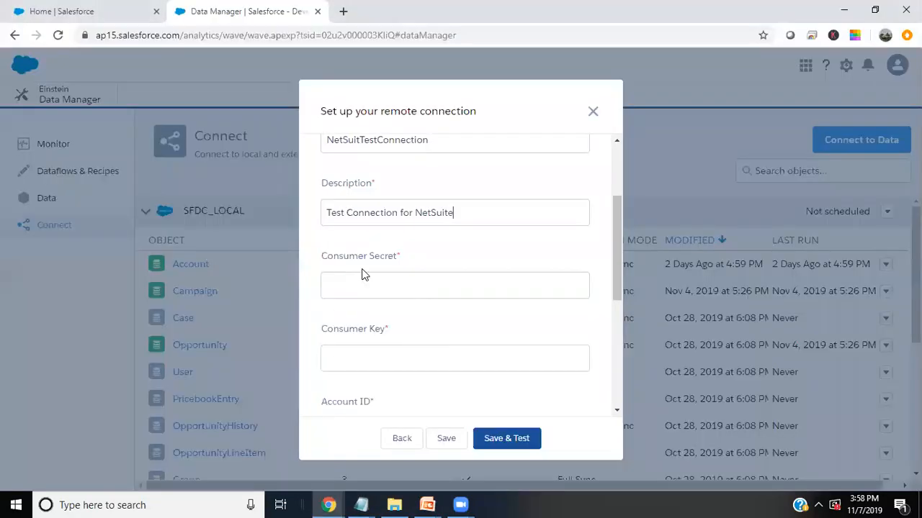
{"action": "left_click", "coordinate": [370, 291]}
{"action": "key", "text": "ctrl+v"}
{"action": "scroll", "coordinate": [531, 316], "scroll_direction": "up", "scroll_amount": 2}
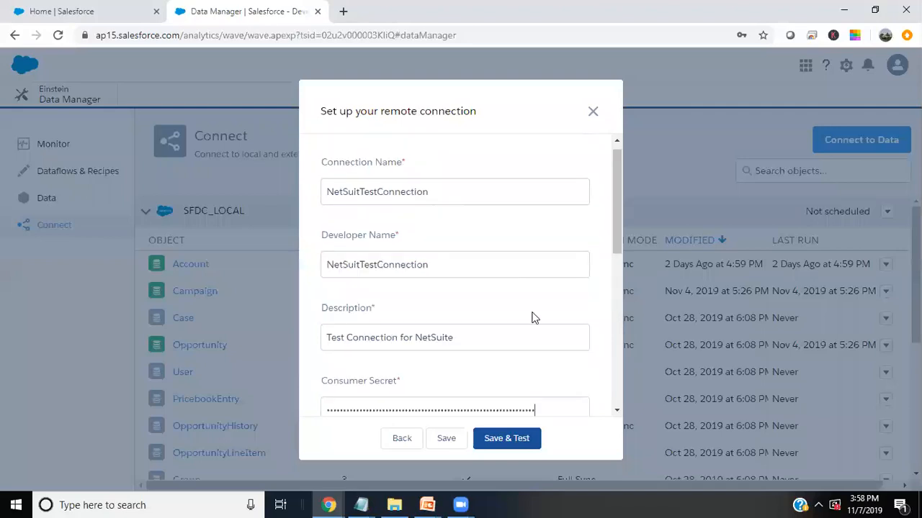
- Copy the Consumer Key from Notepad into the connection form
{"action": "key", "text": "alt+Tab"}
{"action": "double_click", "coordinate": [6, 193]}
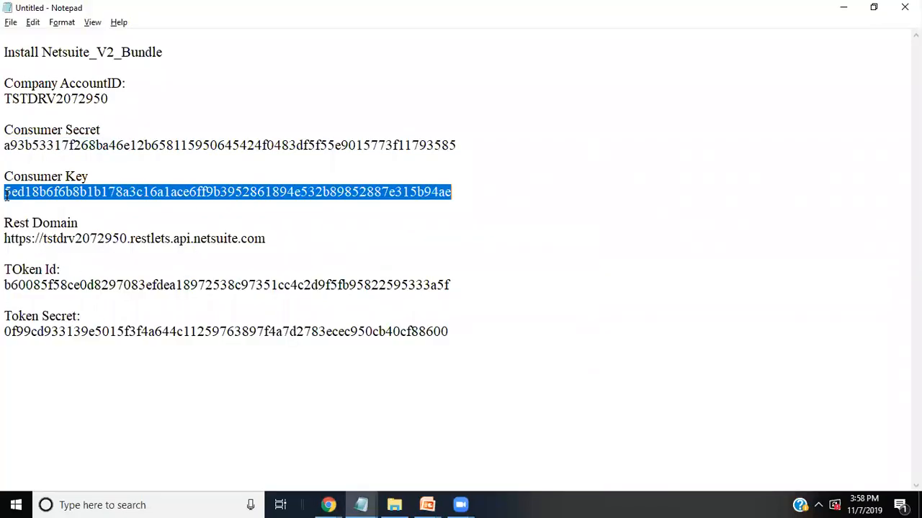
{"action": "key", "text": "alt+Tab"}
{"action": "scroll", "coordinate": [389, 237], "scroll_direction": "down", "scroll_amount": 5}
{"action": "scroll", "coordinate": [379, 247], "scroll_direction": "up", "scroll_amount": 2}
{"action": "key", "text": "ctrl+v"}
{"action": "scroll", "coordinate": [558, 415], "scroll_direction": "up", "scroll_amount": 2}
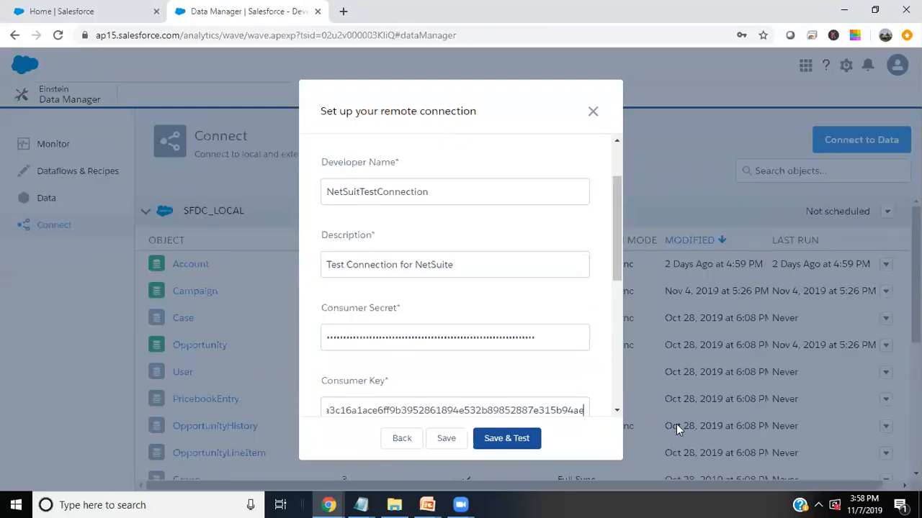
{"action": "scroll", "coordinate": [477, 305], "scroll_direction": "down", "scroll_amount": 2}
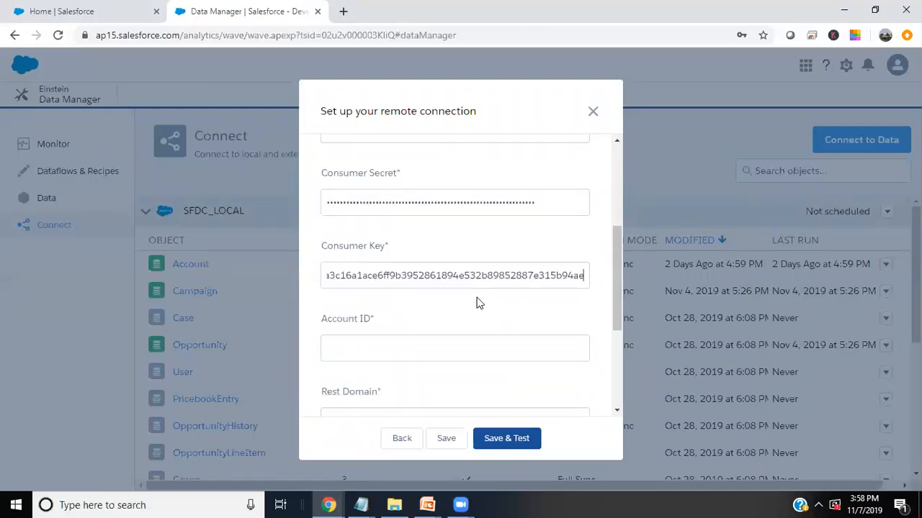
- Paste the account ID from Notepad into the Account ID field
{"action": "key", "text": "alt+Tab"}
{"action": "key", "text": "alt+Tab"}
- Paste the REST domain URL from Notepad into the Rest Domain field
{"action": "key", "text": "alt+Tab"}
{"action": "double_click", "coordinate": [8, 98]}
{"action": "key", "text": "ctrl+c"}
{"action": "key", "text": "alt+Tab"}
{"action": "left_click", "coordinate": [384, 353]}
{"action": "key", "text": "ctrl+v"}
{"action": "scroll", "coordinate": [384, 355], "scroll_direction": "up", "scroll_amount": 1}
{"action": "key", "text": "alt+Tab"}
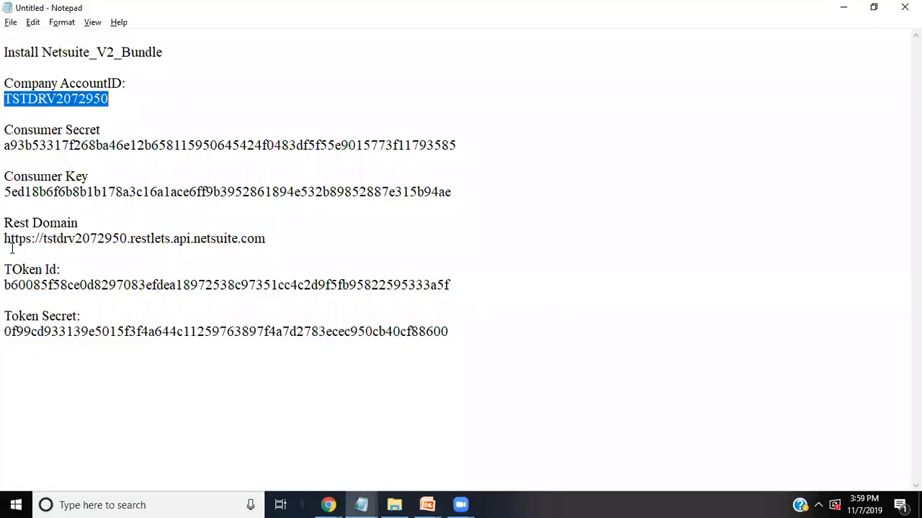
{"action": "double_click", "coordinate": [6, 239]}
{"action": "key", "text": "ctrl+c"}
{"action": "key", "text": "alt+Tab"}
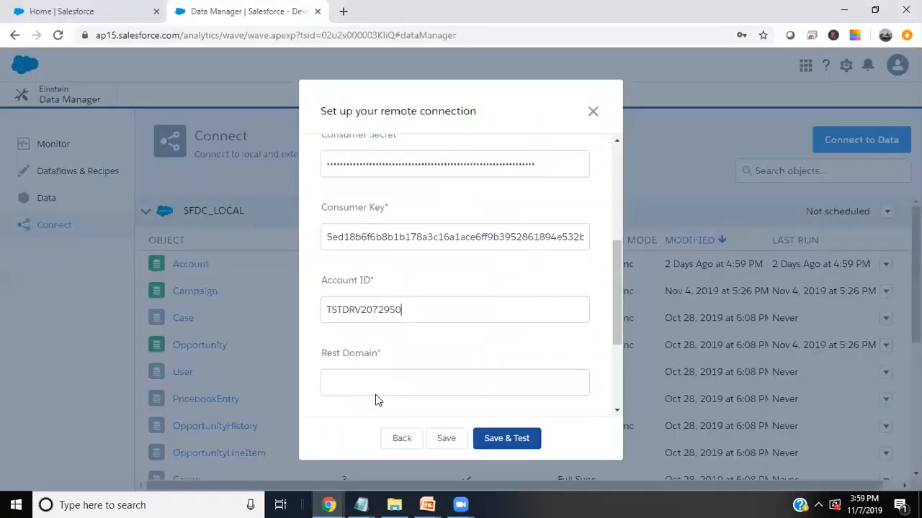
{"action": "scroll", "coordinate": [368, 286], "scroll_direction": "down", "scroll_amount": 1}
{"action": "left_click", "coordinate": [368, 286]}
{"action": "key", "text": "ctrl+v"}
{"action": "scroll", "coordinate": [398, 345], "scroll_direction": "up", "scroll_amount": 2}
{"action": "scroll", "coordinate": [378, 355], "scroll_direction": "down", "scroll_amount": 3}
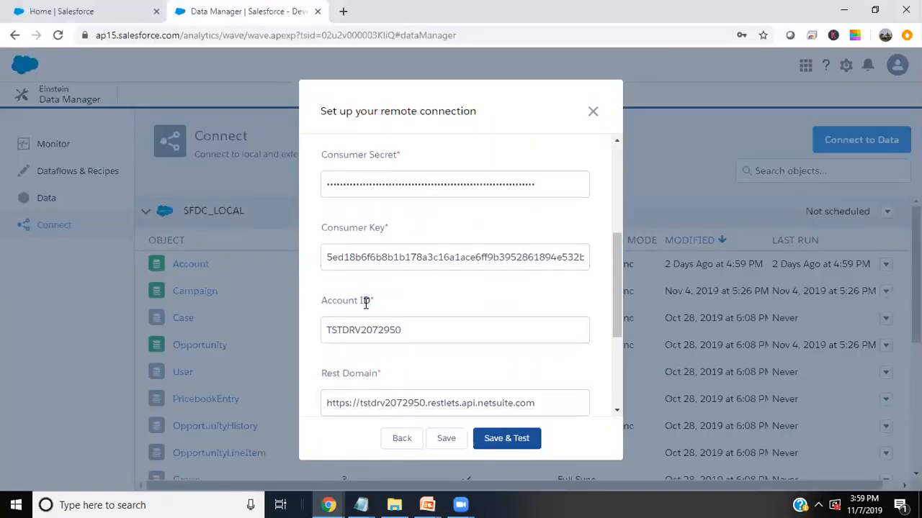
- Paste the Token ID from Notepad into the Token ID field
{"action": "key", "text": "alt+Tab"}
{"action": "left_click", "coordinate": [5, 284]}
{"action": "double_click", "coordinate": [7, 285]}
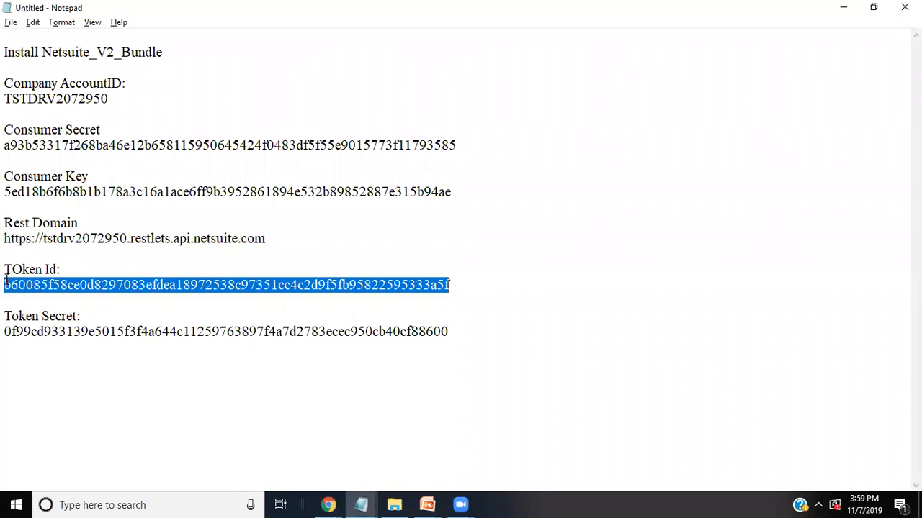
{"action": "key", "text": "ctrl+c"}
{"action": "key", "text": "alt+Tab"}
{"action": "left_click", "coordinate": [364, 296]}
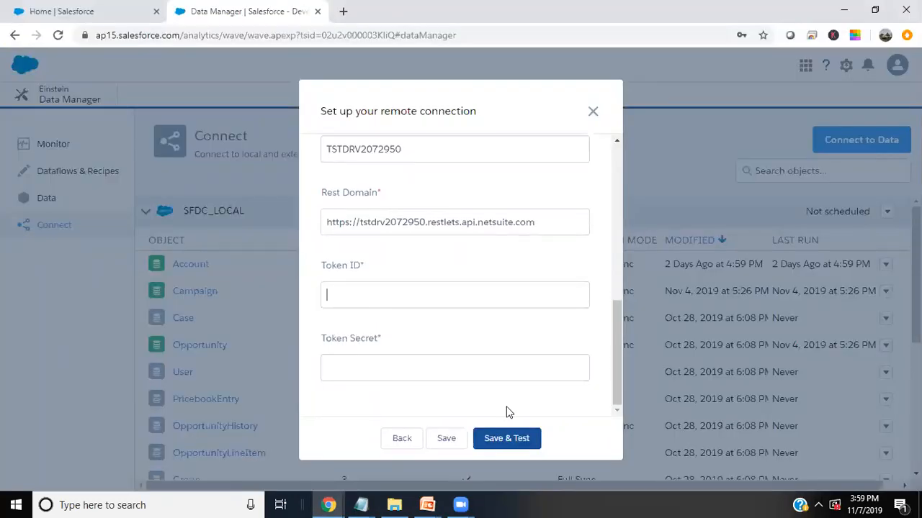
{"action": "key", "text": "ctrl+v"}
{"action": "scroll", "coordinate": [506, 403], "scroll_direction": "up", "scroll_amount": 2}
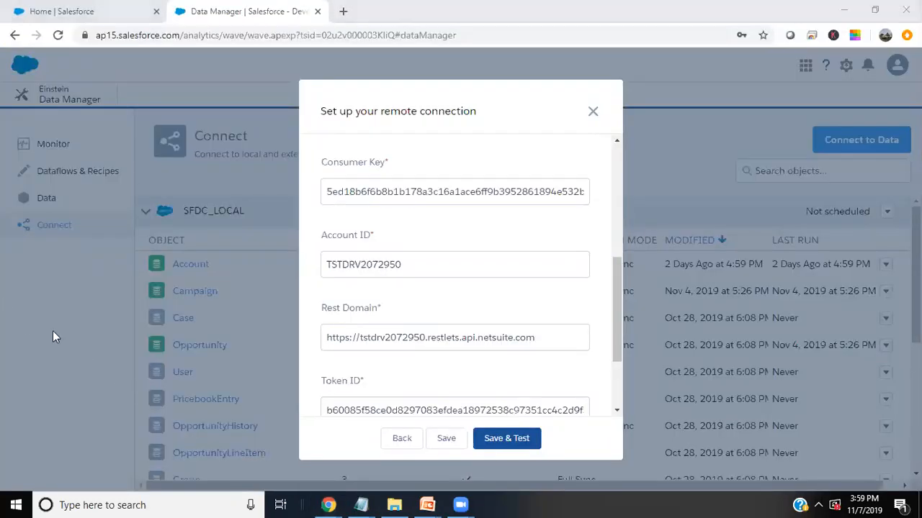
- Paste the full Token Secret from Notepad into the Token Secret field
{"action": "key", "text": "alt+Tab"}
{"action": "key", "text": "alt+Tab"}
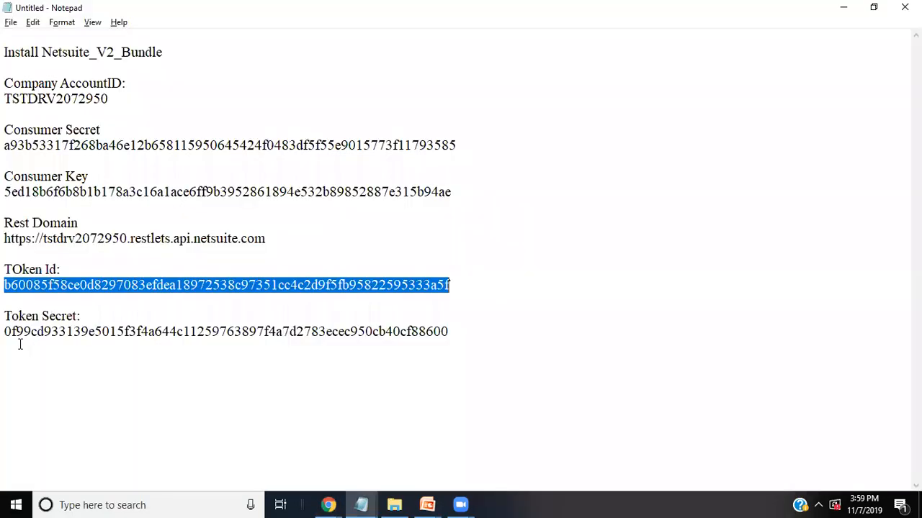
{"action": "left_click", "coordinate": [5, 332]}
{"action": "left_click_drag", "start_coordinate": [5, 332], "coordinate": [448, 332]}
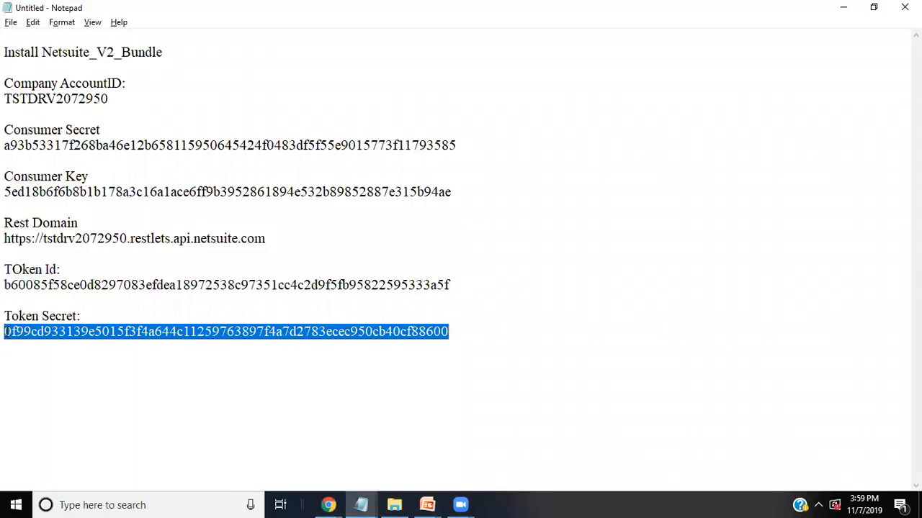
{"action": "key", "text": "alt+Tab"}
{"action": "scroll", "coordinate": [479, 356], "scroll_direction": "down", "scroll_amount": 3}
{"action": "left_click", "coordinate": [412, 360]}
{"action": "key", "text": "ctrl+v"}
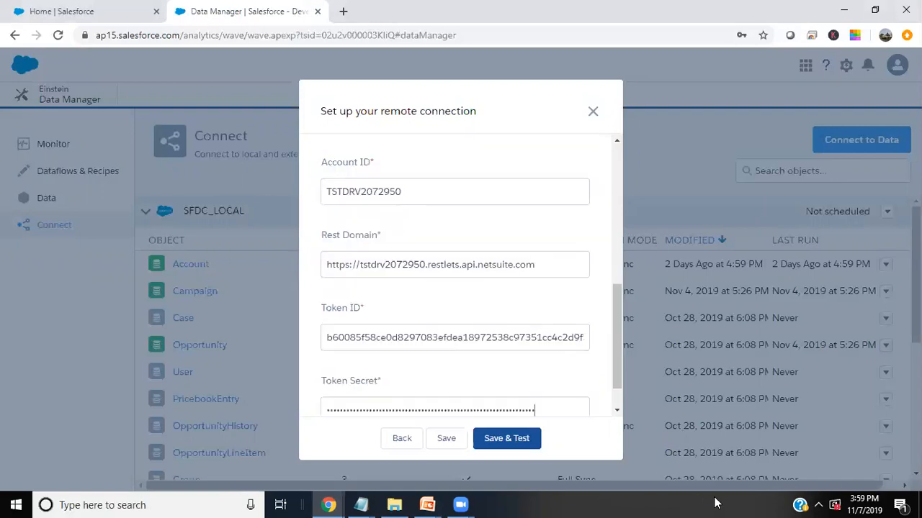
- Save and test the NetSuite connection, then continue past the successful test results
{"action": "left_click", "coordinate": [537, 432]}
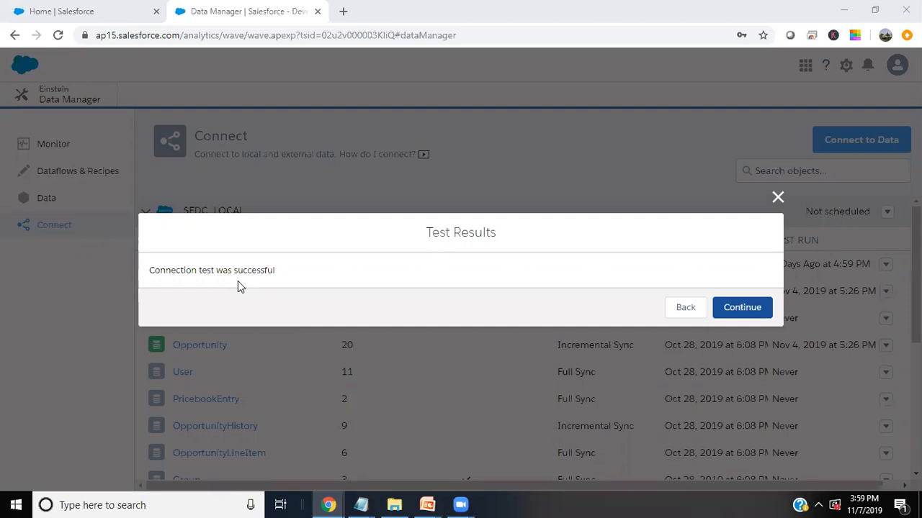
{"action": "left_click", "coordinate": [742, 308]}
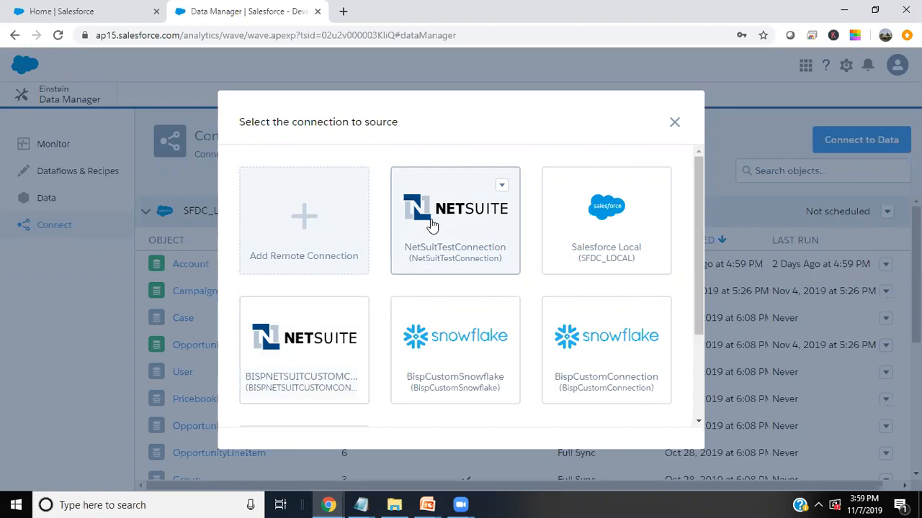
- Pick the opportunity object from the BISPNETSUITCUSTOMCONNECTION source and continue to its field selection
{"action": "left_click", "coordinate": [308, 352]}
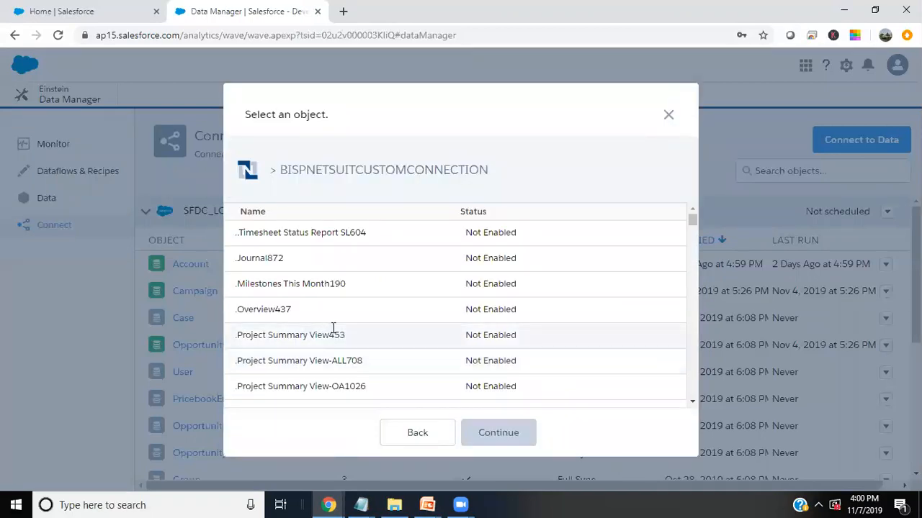
{"action": "scroll", "coordinate": [332, 332], "scroll_direction": "down", "scroll_amount": 15}
{"action": "scroll", "coordinate": [333, 333], "scroll_direction": "down", "scroll_amount": 15}
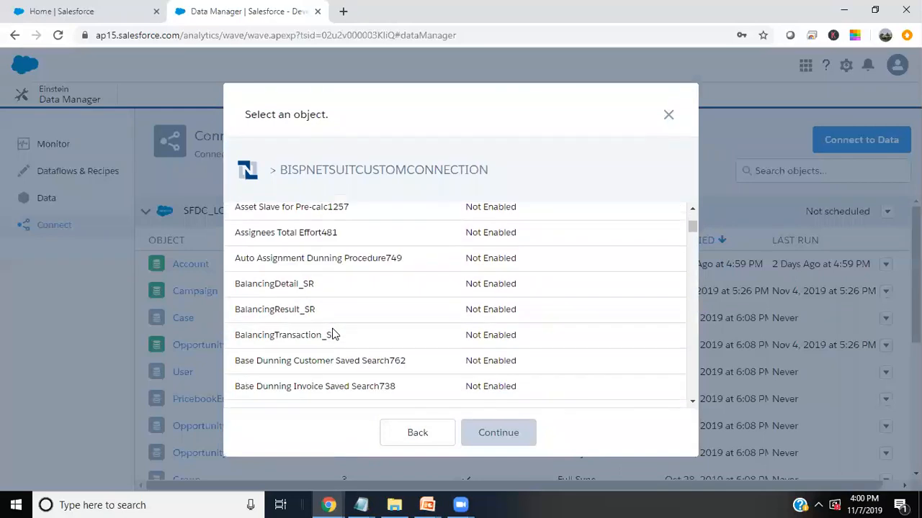
{"action": "left_click_drag", "start_coordinate": [692, 235], "coordinate": [689, 314]}
{"action": "scroll", "coordinate": [453, 328], "scroll_direction": "down", "scroll_amount": 12}
{"action": "scroll", "coordinate": [454, 329], "scroll_direction": "up", "scroll_amount": 4}
{"action": "scroll", "coordinate": [454, 329], "scroll_direction": "down", "scroll_amount": 7}
{"action": "left_click", "coordinate": [266, 295]}
{"action": "left_click", "coordinate": [480, 424]}
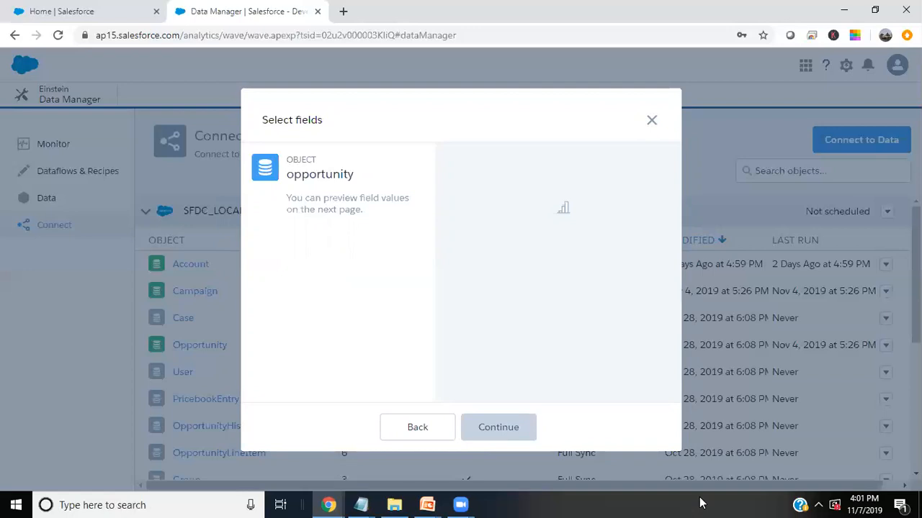
- Search the opportunity fields for 'Title' and include the TITLE field
{"action": "left_click", "coordinate": [516, 189]}
{"action": "type", "text": "Ti"}
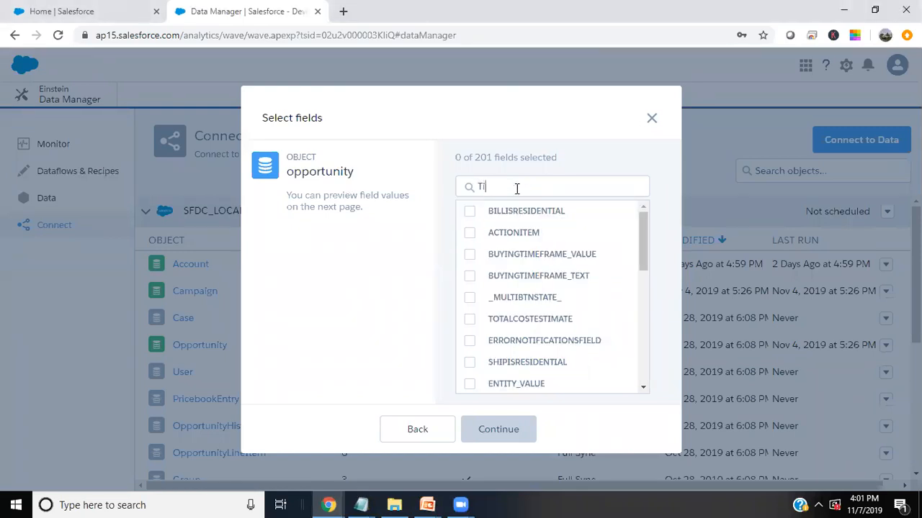
{"action": "type", "text": "tle"}
{"action": "left_click", "coordinate": [496, 210]}
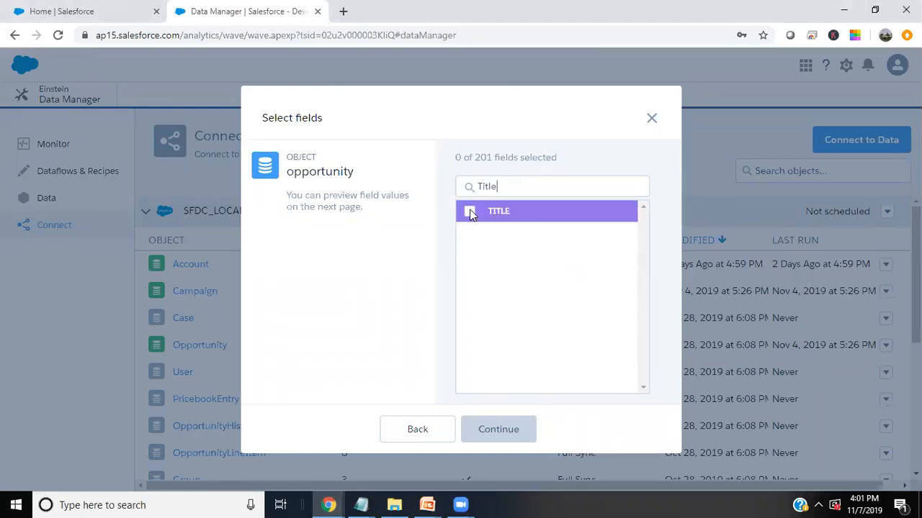
{"action": "left_click", "coordinate": [502, 185]}
{"action": "key", "text": "BackSpace"}
{"action": "key", "text": "BackSpace"}
{"action": "key", "text": "BackSpace"}
{"action": "key", "text": "BackSpace"}
{"action": "key", "text": "BackSpace"}
{"action": "type", "text": "Docum"}
{"action": "key", "text": "BackSpace"}
{"action": "key", "text": "BackSpace"}
{"action": "type", "text": "u"}
{"action": "key", "text": "BackSpace"}
{"action": "key", "text": "BackSpace"}
{"action": "key", "text": "BackSpace"}
{"action": "key", "text": "BackSpace"}
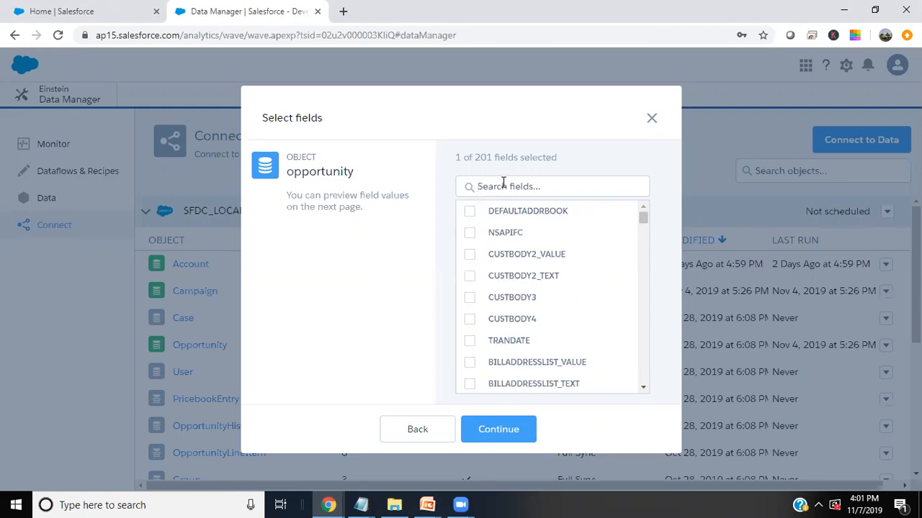
- Include the ID field, making 2 of 201 fields selected
{"action": "scroll", "coordinate": [529, 313], "scroll_direction": "down", "scroll_amount": 2}
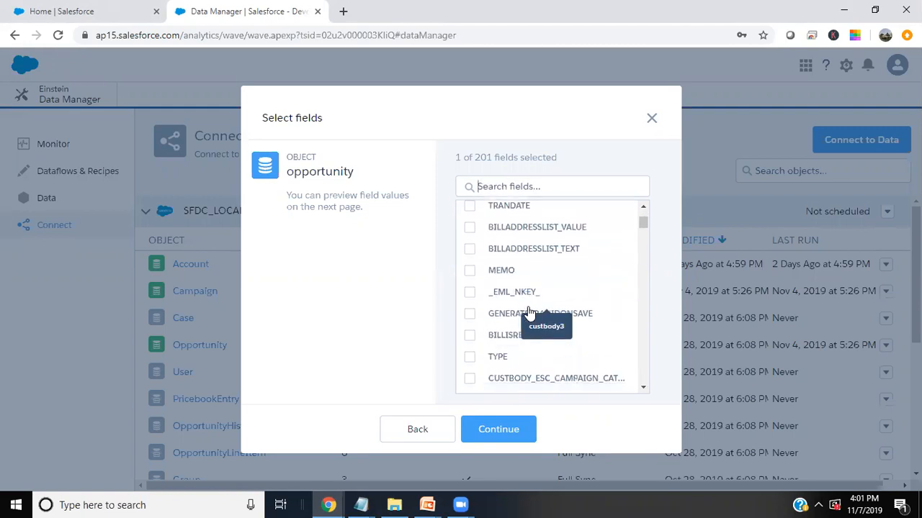
{"action": "left_click", "coordinate": [501, 186]}
{"action": "type", "text": "Cli"}
{"action": "key", "text": "BackSpace"}
{"action": "key", "text": "BackSpace"}
{"action": "key", "text": "BackSpace"}
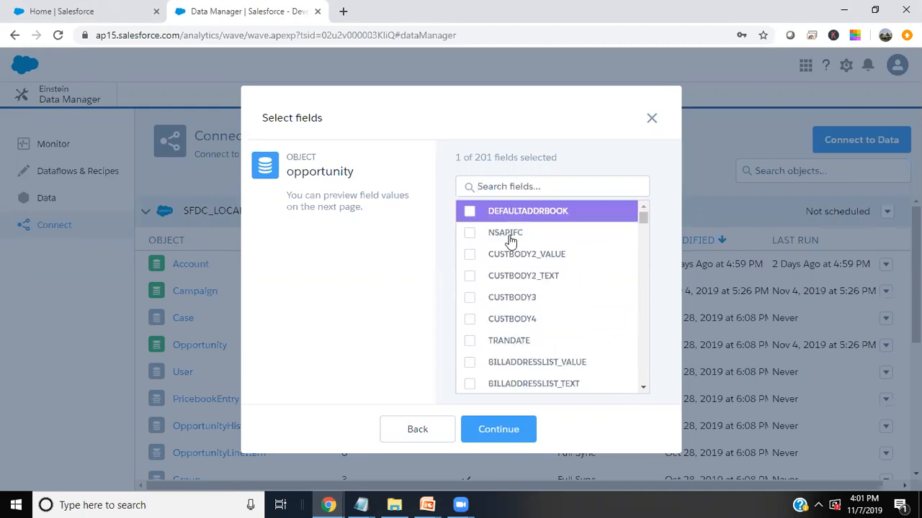
{"action": "scroll", "coordinate": [557, 315], "scroll_direction": "down", "scroll_amount": 5}
{"action": "scroll", "coordinate": [558, 315], "scroll_direction": "down", "scroll_amount": 2}
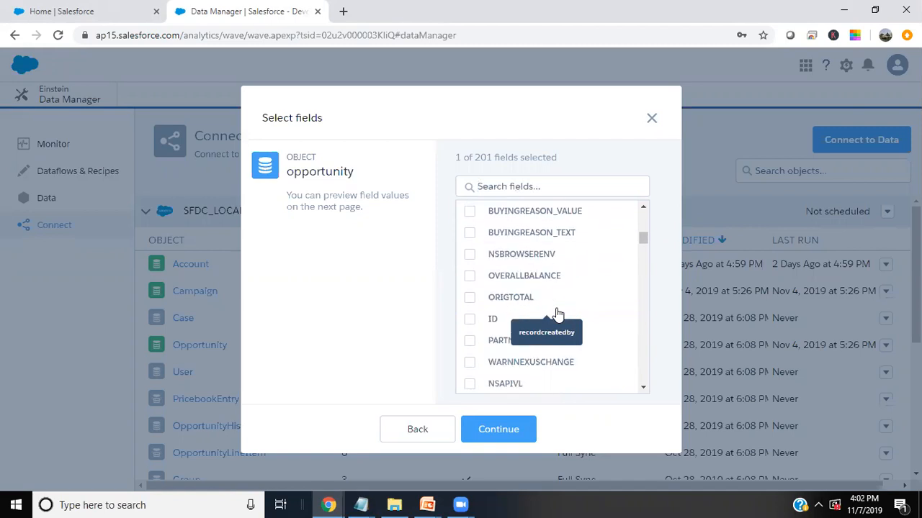
{"action": "left_click", "coordinate": [469, 320]}
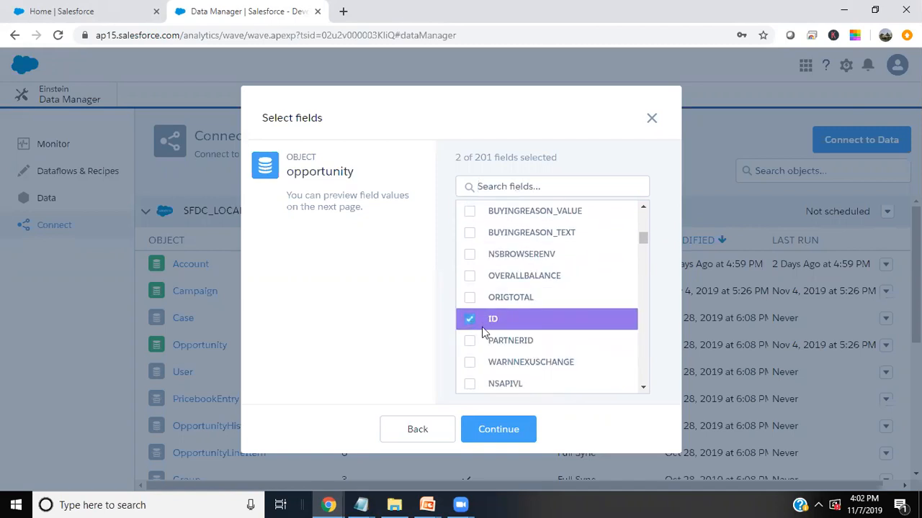
{"action": "scroll", "coordinate": [515, 355], "scroll_direction": "down", "scroll_amount": 2}
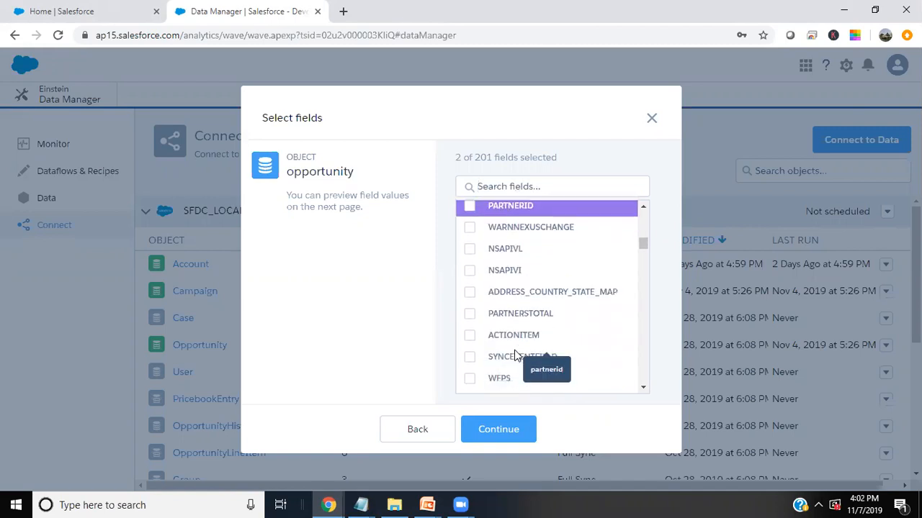
{"action": "scroll", "coordinate": [522, 364], "scroll_direction": "down", "scroll_amount": 3}
{"action": "scroll", "coordinate": [522, 364], "scroll_direction": "down", "scroll_amount": 20}
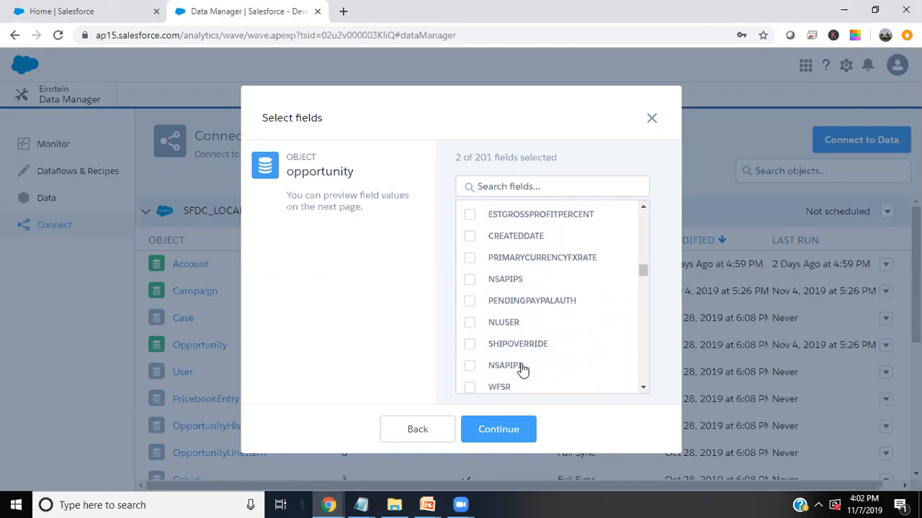
{"action": "scroll", "coordinate": [522, 368], "scroll_direction": "down", "scroll_amount": 3}
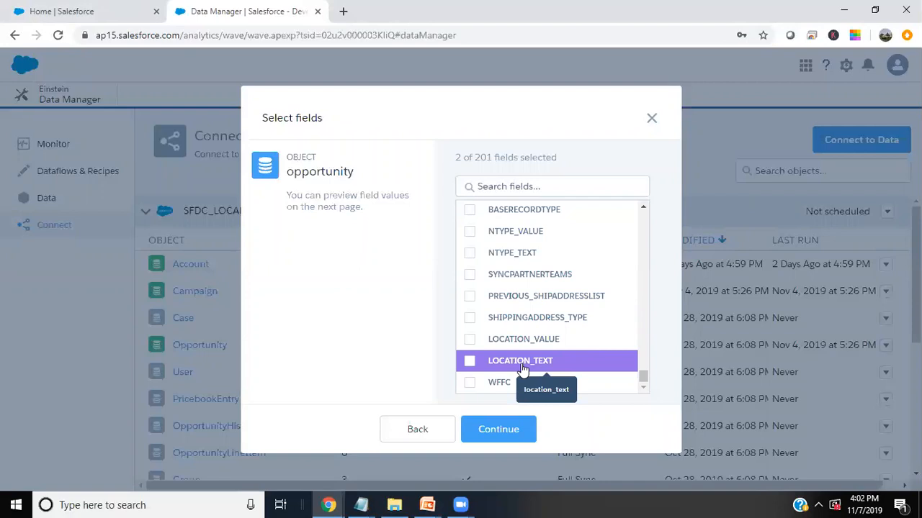
- Include the EXPECTEDCLOSEDATE and CREATEDDATE fields
{"action": "type", "text": "Clo"}
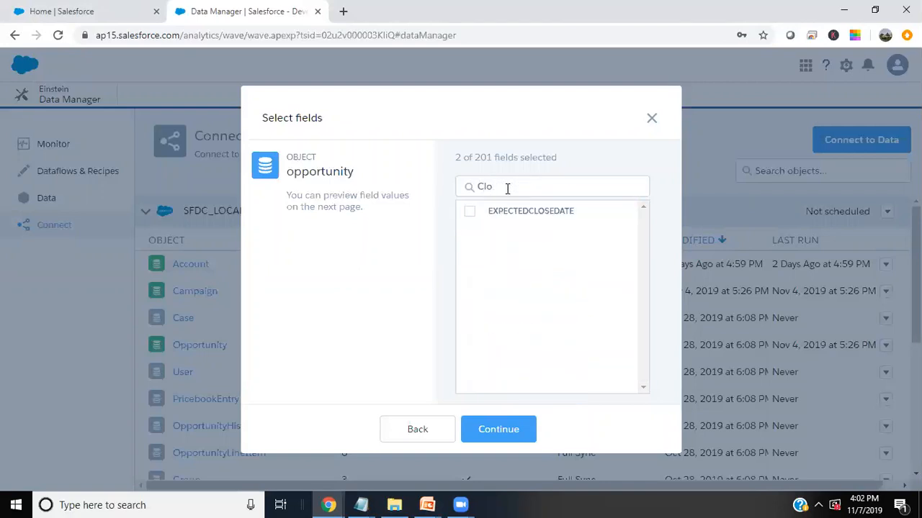
{"action": "left_click", "coordinate": [469, 211]}
{"action": "key", "text": "BackSpace"}
{"action": "key", "text": "BackSpace"}
{"action": "type", "text": "Date"}
{"action": "left_click", "coordinate": [469, 233]}
- Search for 'Status' and include the ENTITYSTATUS_VALUE field
{"action": "left_click", "coordinate": [511, 188]}
{"action": "key", "text": "BackSpace"}
{"action": "key", "text": "BackSpace"}
{"action": "key", "text": "BackSpace"}
{"action": "key", "text": "BackSpace"}
{"action": "type", "text": "Stat"}
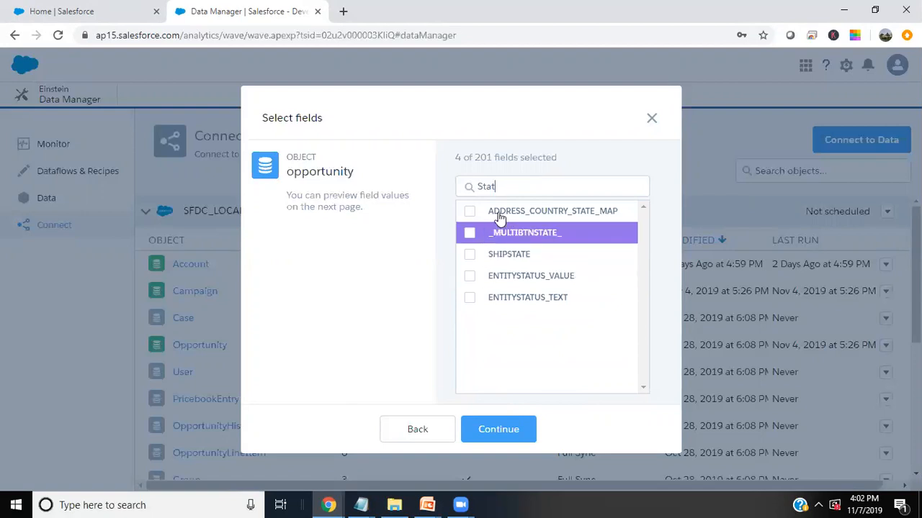
{"action": "key", "text": "BackSpace"}
{"action": "key", "text": "BackSpace"}
{"action": "key", "text": "BackSpace"}
{"action": "key", "text": "BackSpace"}
{"action": "type", "text": "O"}
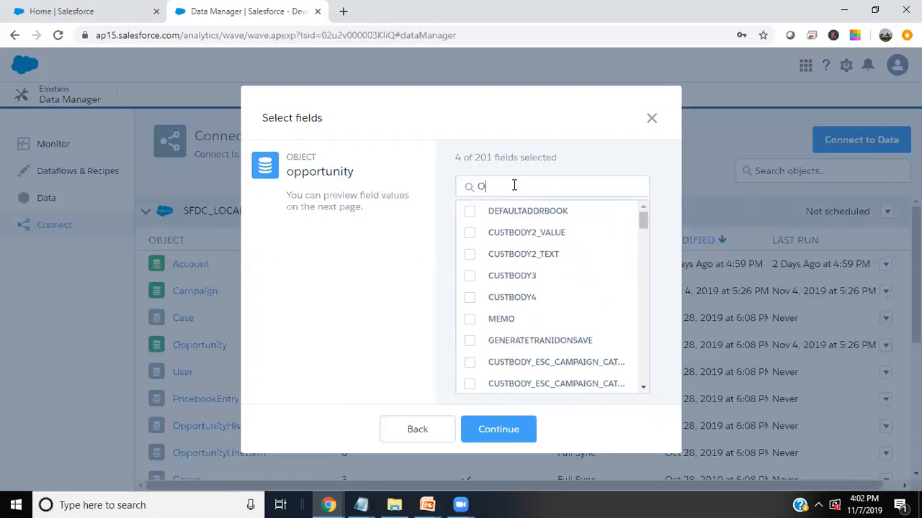
{"action": "type", "text": "ppo"}
{"action": "key", "text": "BackSpace"}
{"action": "key", "text": "BackSpace"}
{"action": "key", "text": "BackSpace"}
{"action": "key", "text": "BackSpace"}
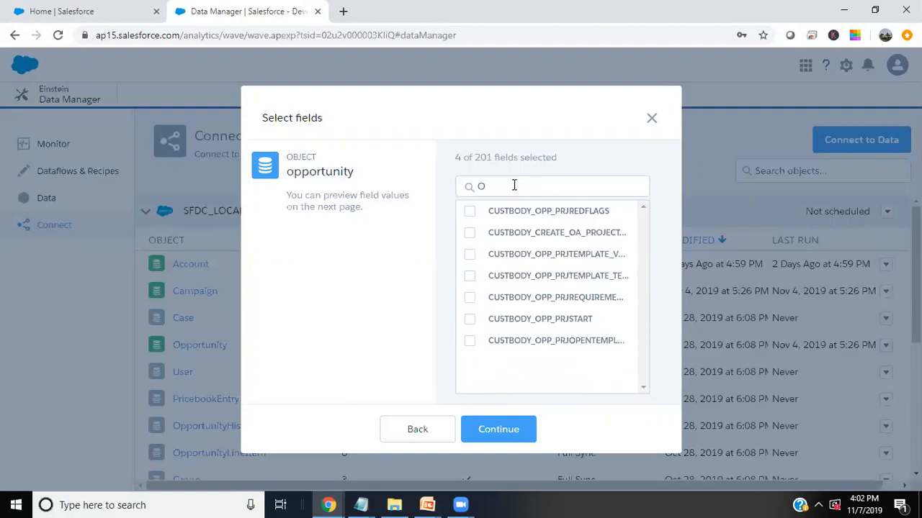
{"action": "type", "text": "Status"}
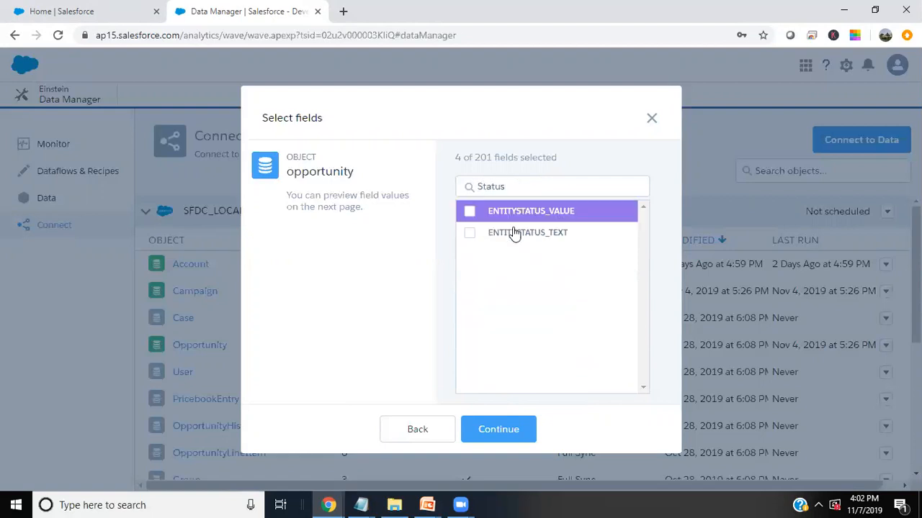
{"action": "left_click", "coordinate": [466, 216]}
- Search for 'Type' and include the TYPE field
{"action": "left_click_drag", "start_coordinate": [504, 189], "coordinate": [453, 185]}
{"action": "key", "text": "BackSpace"}
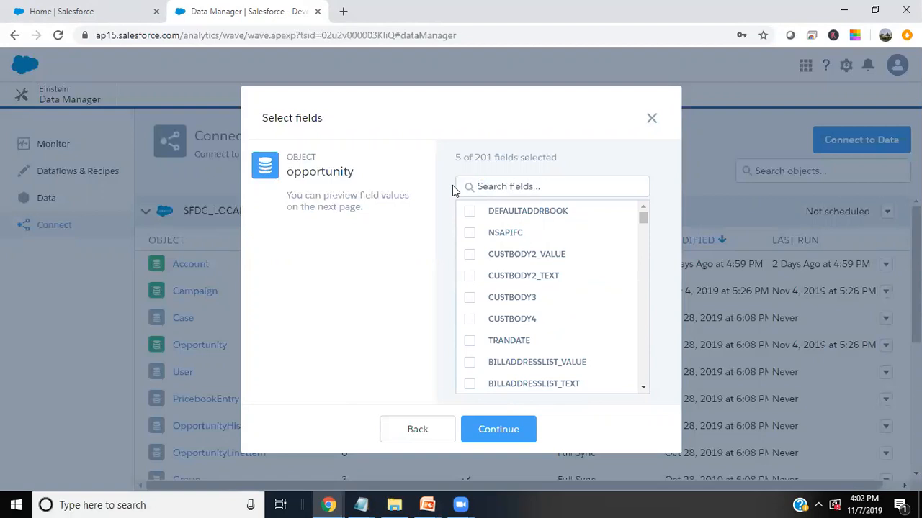
{"action": "type", "text": "Pro"}
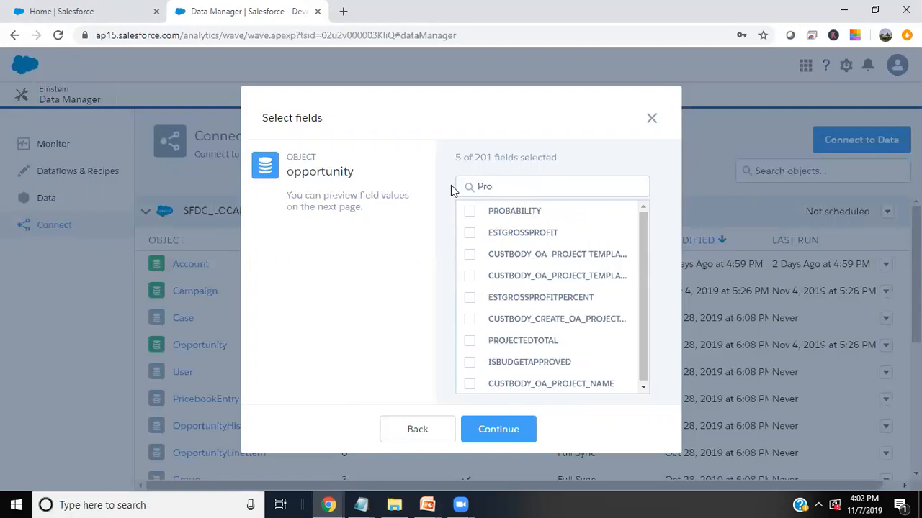
{"action": "left_click", "coordinate": [522, 187]}
{"action": "key", "text": "BackSpace"}
{"action": "key", "text": "BackSpace"}
{"action": "key", "text": "BackSpace"}
{"action": "type", "text": "For"}
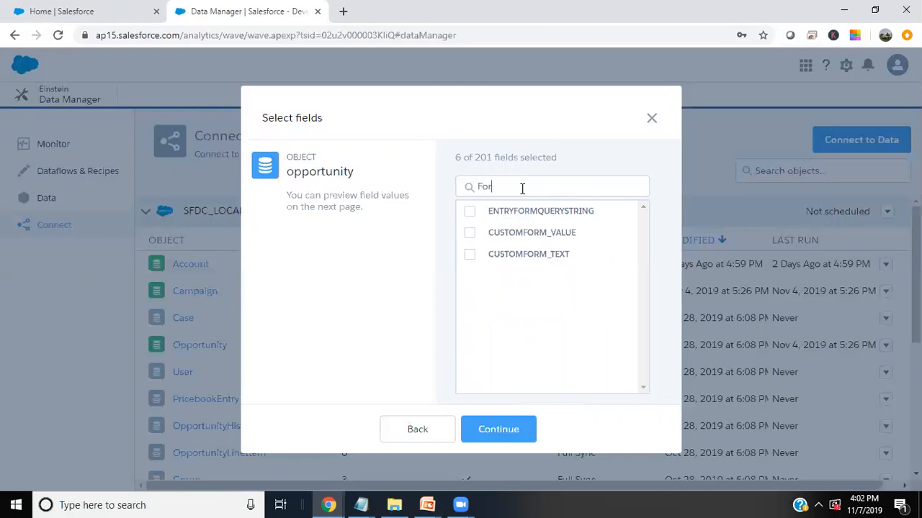
{"action": "key", "text": "BackSpace"}
{"action": "key", "text": "BackSpace"}
{"action": "key", "text": "BackSpace"}
{"action": "type", "text": "TYp"}
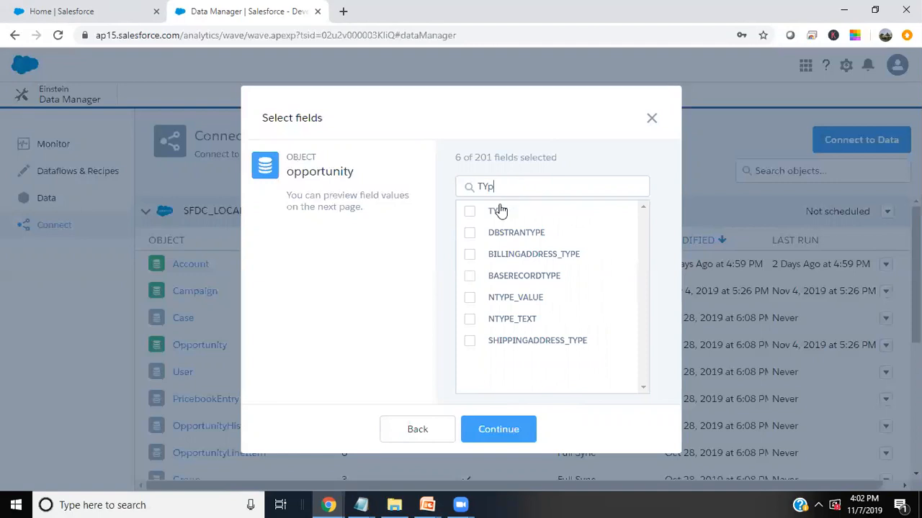
{"action": "left_click", "coordinate": [470, 210]}
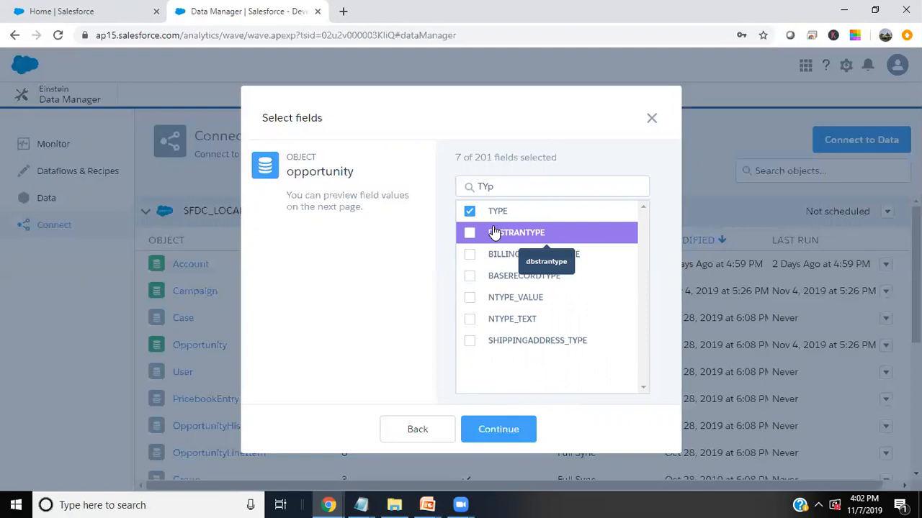
- Confirm the selected opportunity fields to create the NetSuite dataset
{"action": "left_click", "coordinate": [497, 429]}
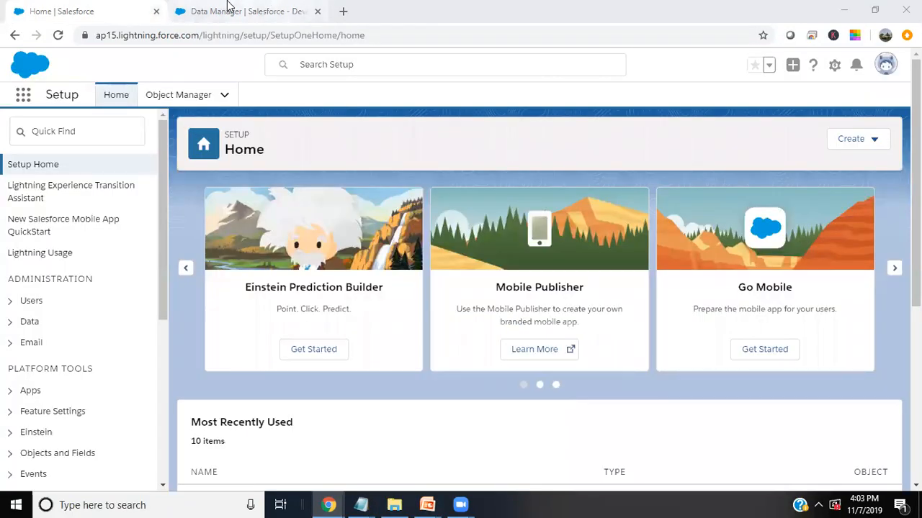
{"action": "left_click", "coordinate": [234, 9]}
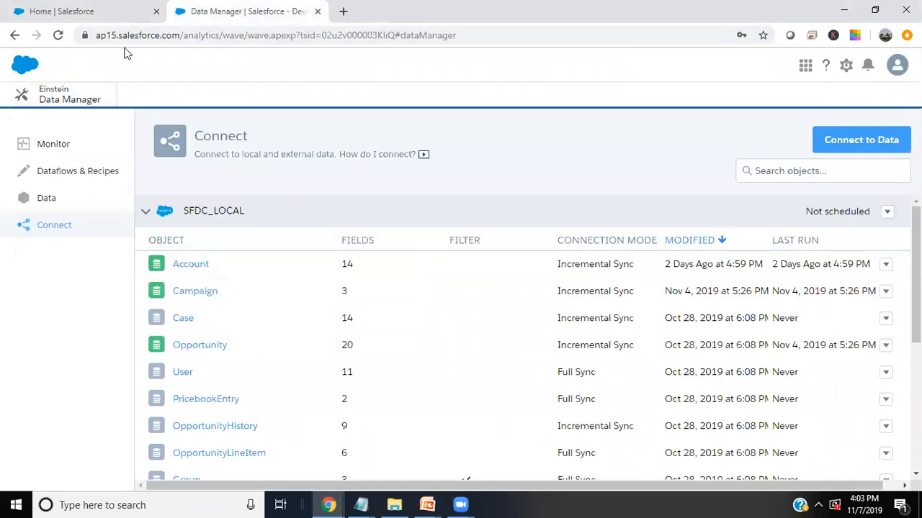
{"action": "left_click", "coordinate": [129, 7]}
{"action": "left_click", "coordinate": [252, 7]}
- Go to Analytics Studio and explore the NetSuiteOpportunity dataset in a new lens
{"action": "left_click", "coordinate": [849, 66]}
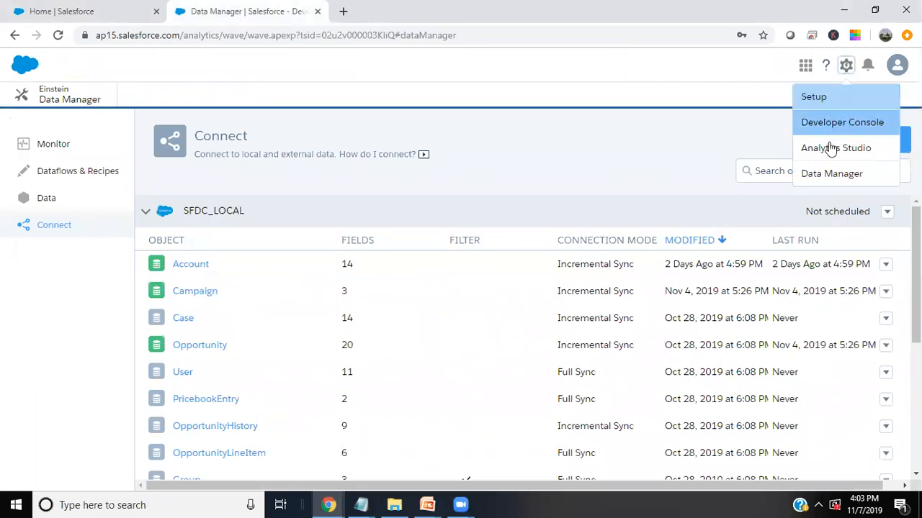
{"action": "left_click", "coordinate": [832, 148]}
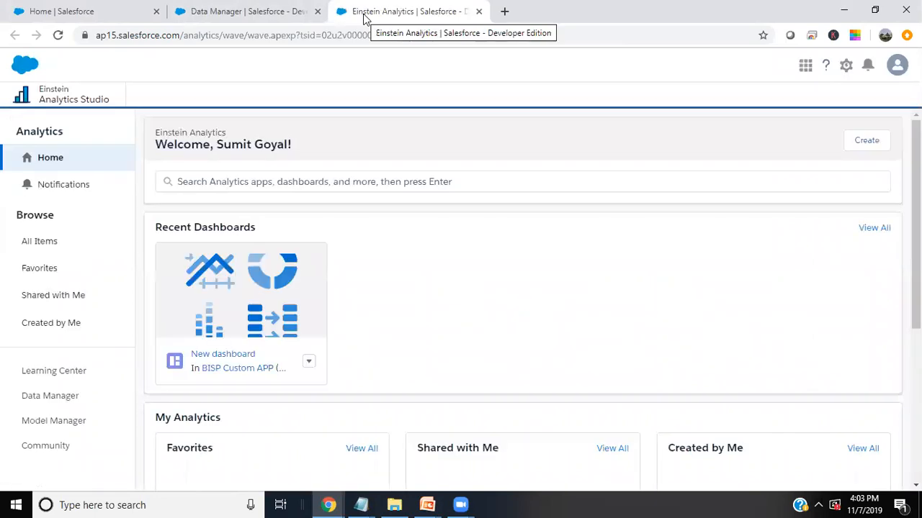
{"action": "scroll", "coordinate": [509, 266], "scroll_direction": "down", "scroll_amount": 4}
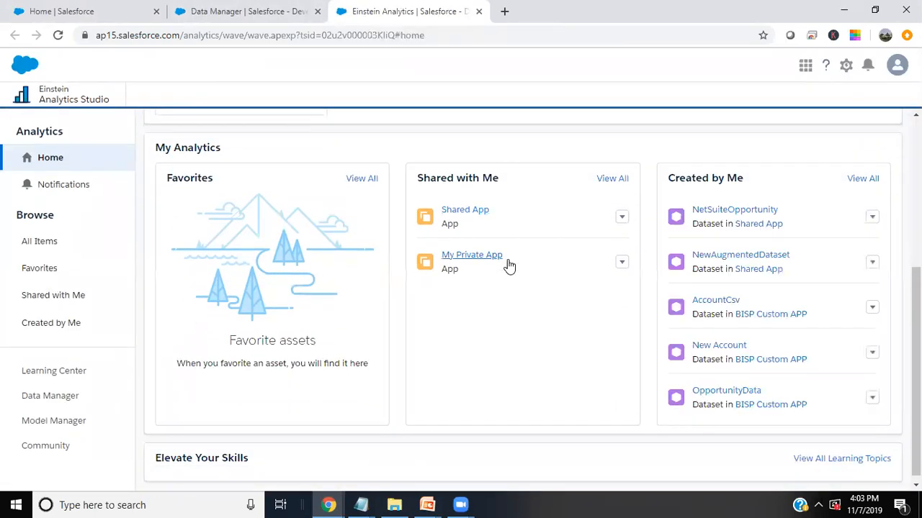
{"action": "left_click", "coordinate": [724, 213]}
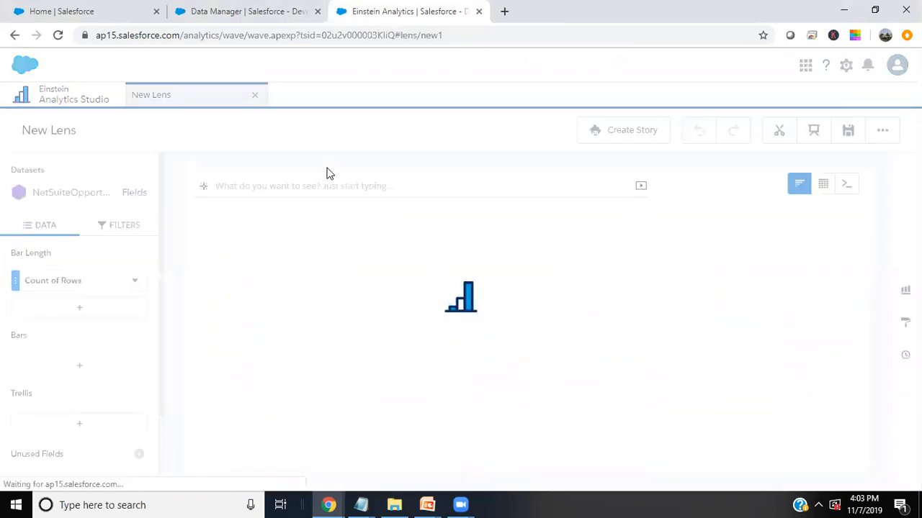
- Show the NetSuiteOpportunity dataset rows as a values table
{"action": "mouse_move", "coordinate": [725, 362]}
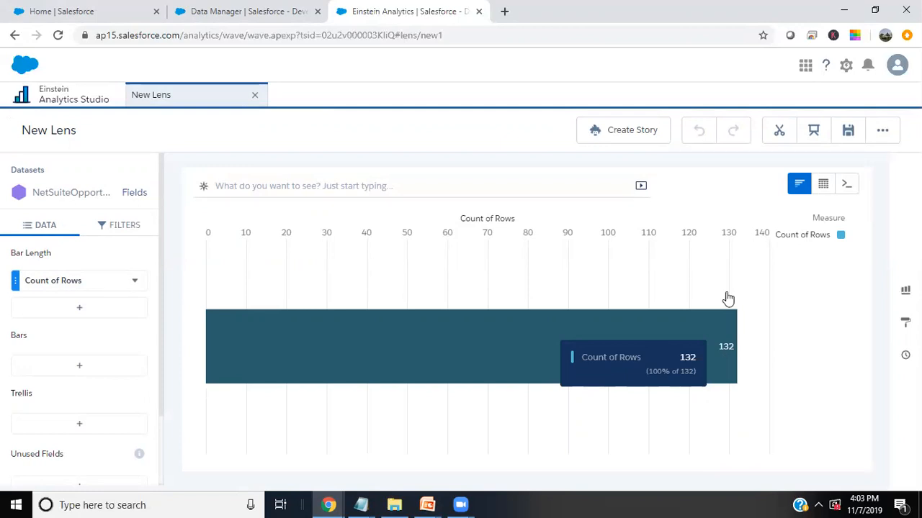
{"action": "mouse_move", "coordinate": [823, 189]}
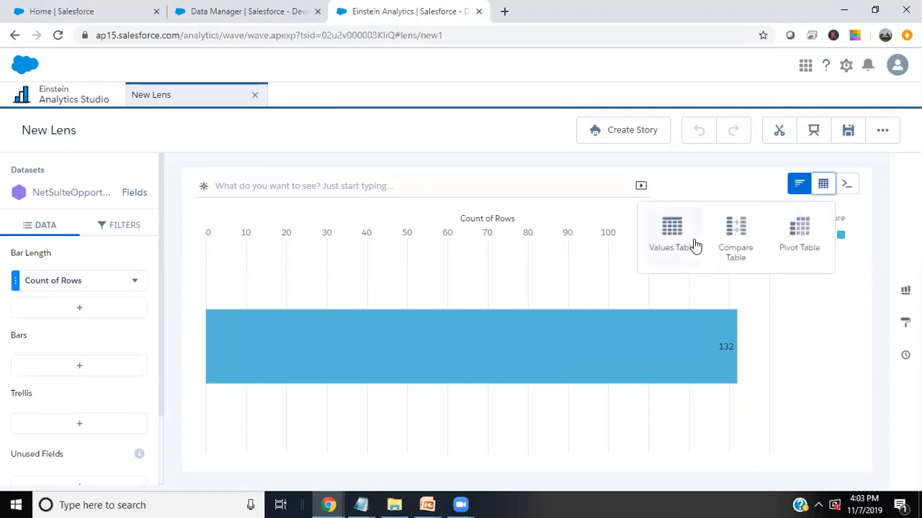
{"action": "left_click", "coordinate": [673, 230]}
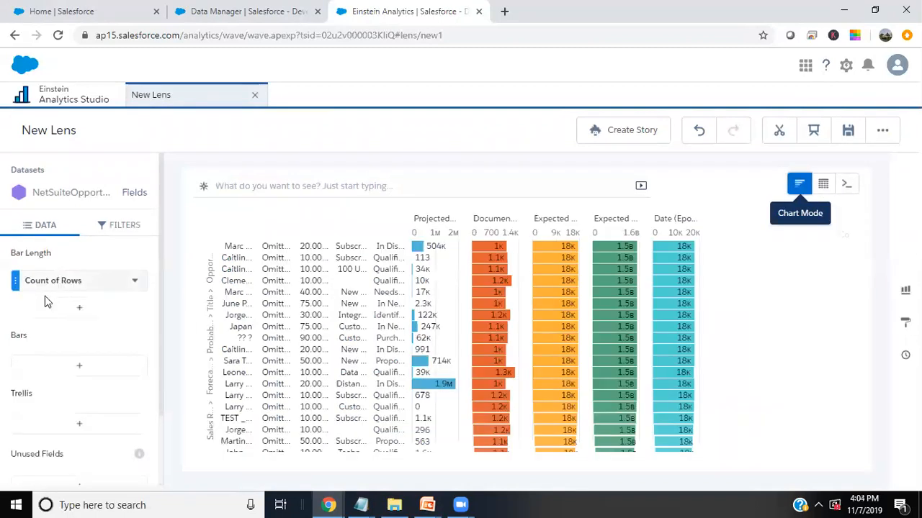
- Chart Sum of Projected Total as bar length, grouped by Opportunity Status
{"action": "left_click", "coordinate": [55, 286]}
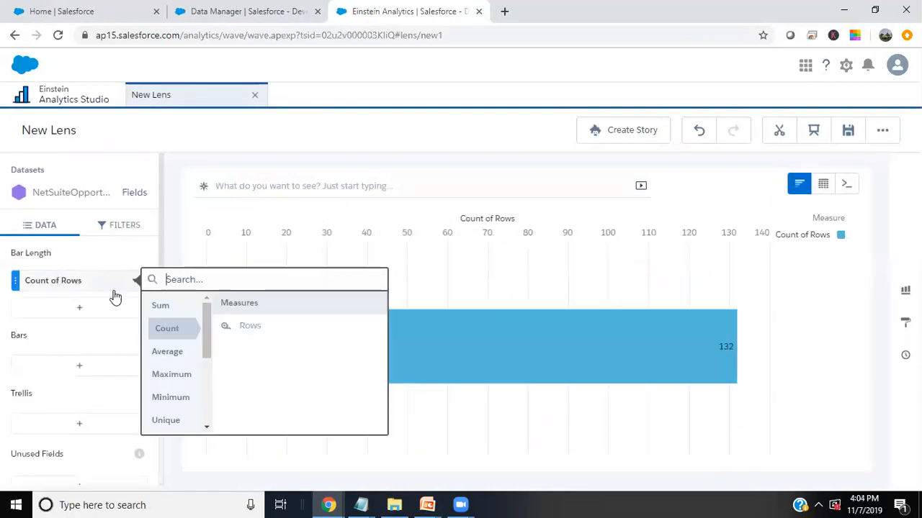
{"action": "left_click", "coordinate": [165, 307]}
{"action": "left_click", "coordinate": [265, 349]}
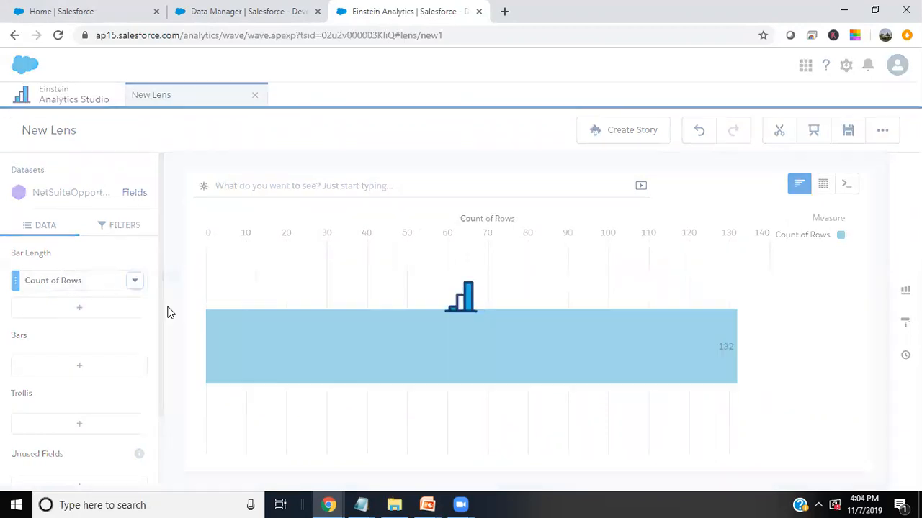
{"action": "left_click", "coordinate": [74, 369]}
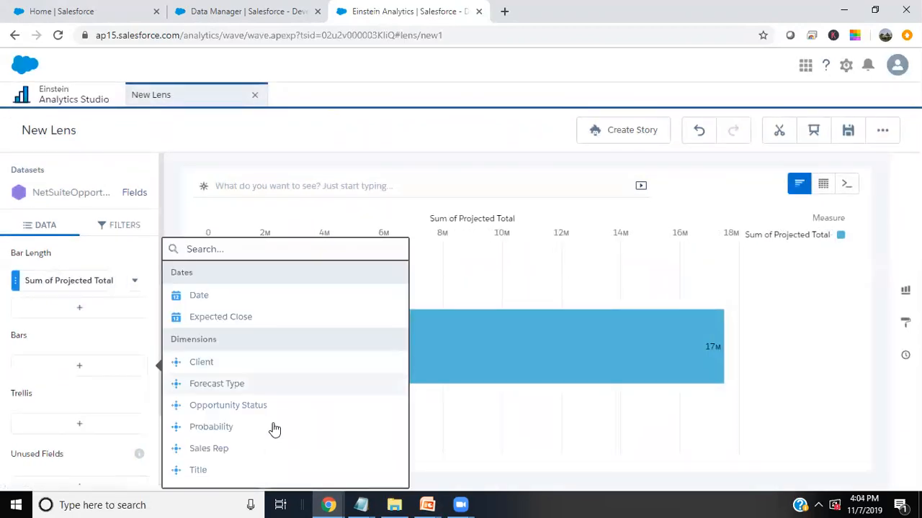
{"action": "left_click", "coordinate": [214, 407]}
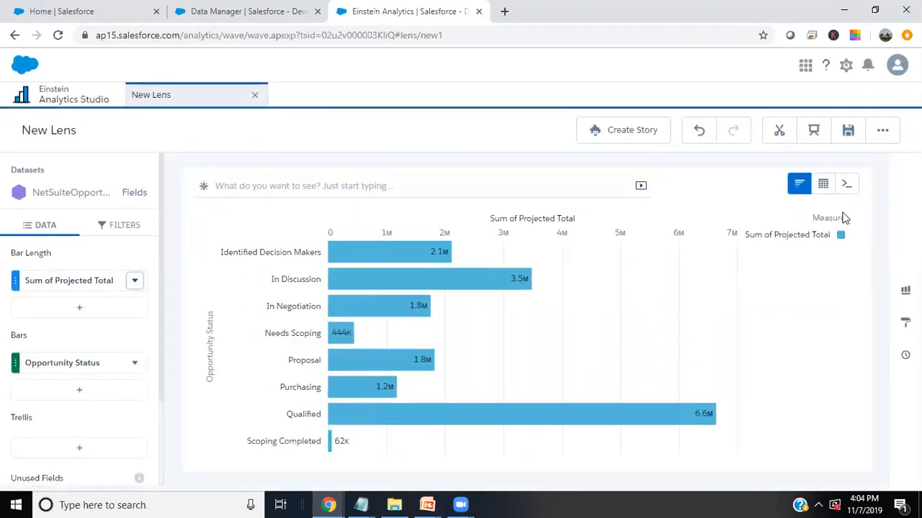
{"action": "left_click", "coordinate": [823, 184]}
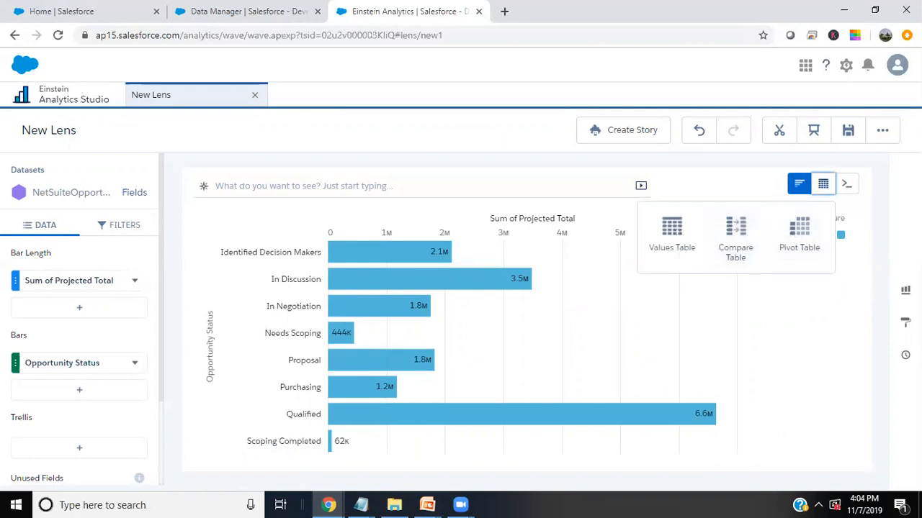
{"action": "left_click", "coordinate": [905, 290]}
- Make the lens a column chart without a legend, then show the 'Any Questions ?' slide
{"action": "left_click", "coordinate": [764, 244]}
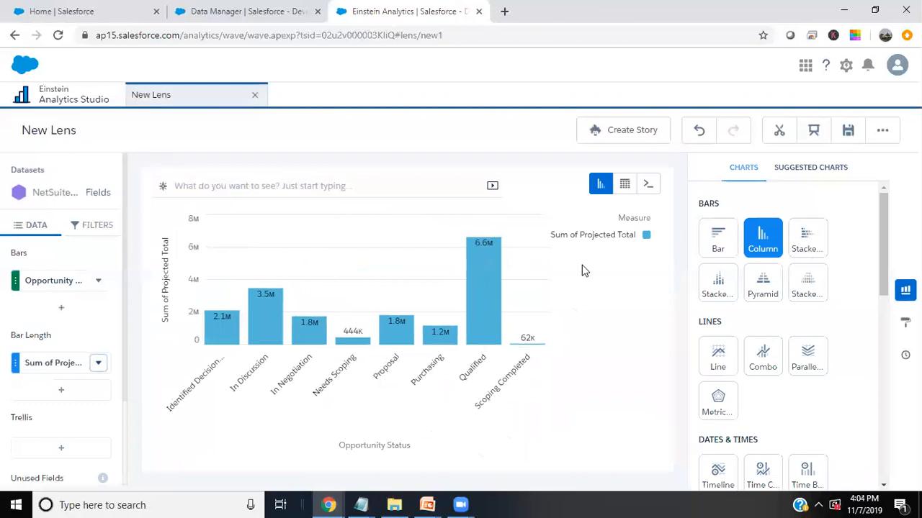
{"action": "left_click", "coordinate": [905, 321]}
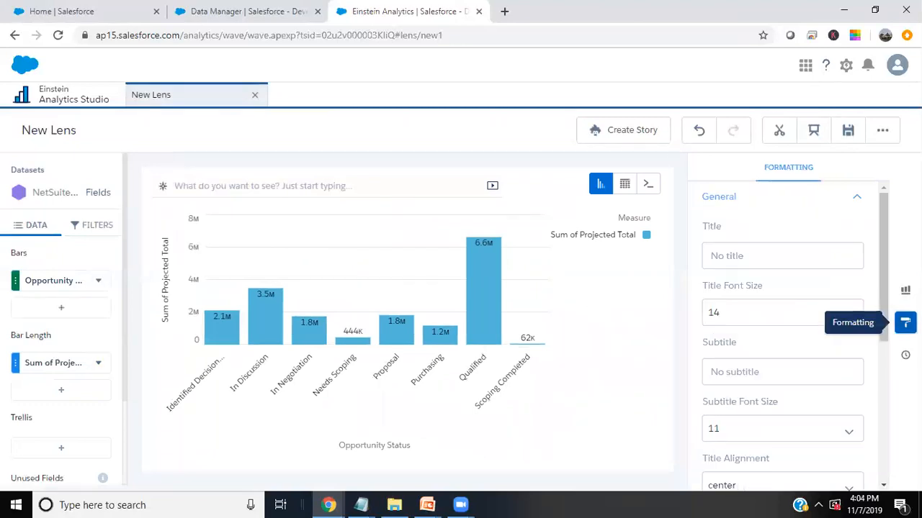
{"action": "scroll", "coordinate": [737, 329], "scroll_direction": "down", "scroll_amount": 5}
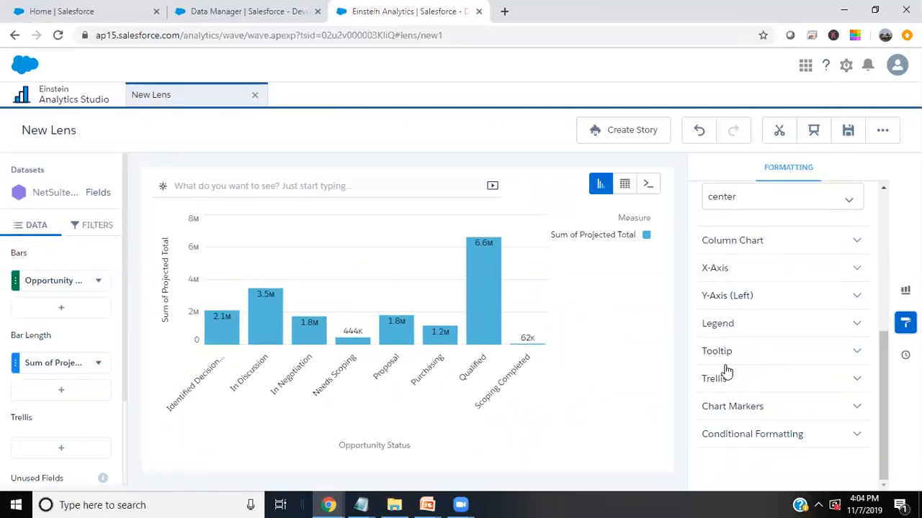
{"action": "left_click", "coordinate": [720, 327]}
{"action": "left_click", "coordinate": [707, 349]}
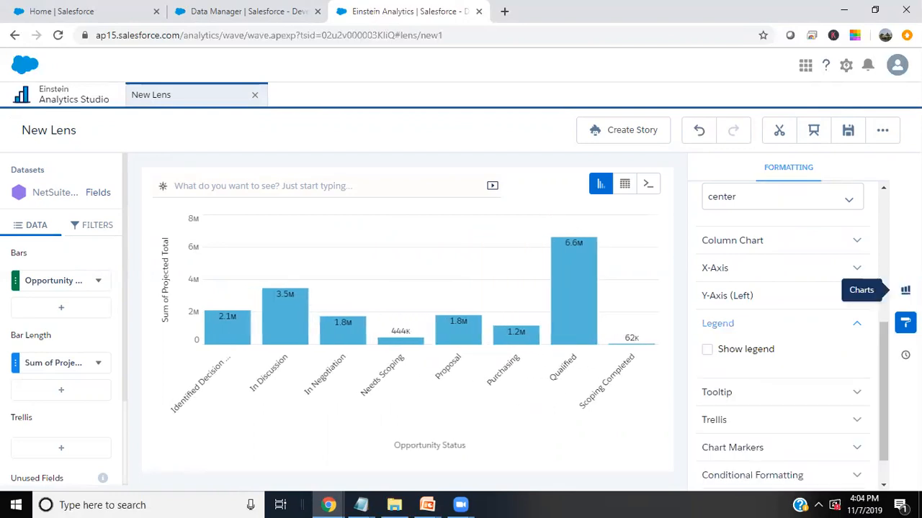
{"action": "left_click", "coordinate": [905, 322]}
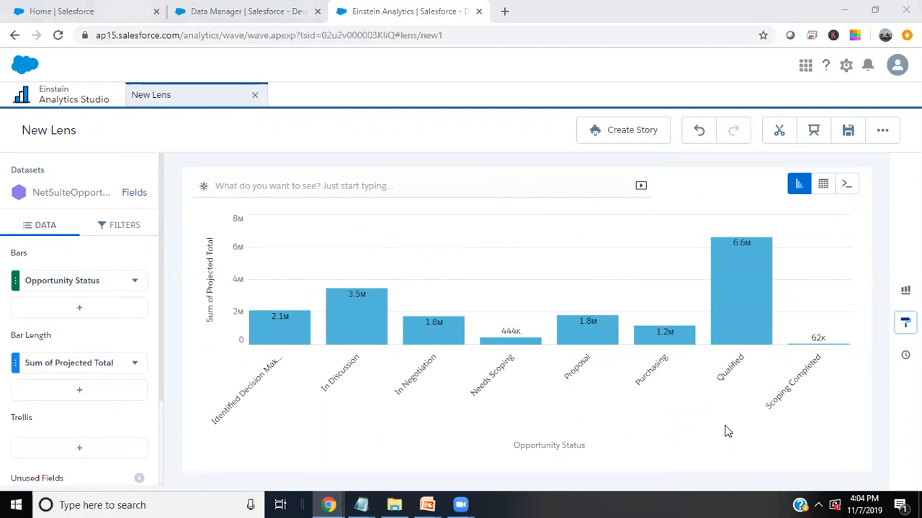
{"action": "key", "text": "alt+Tab"}
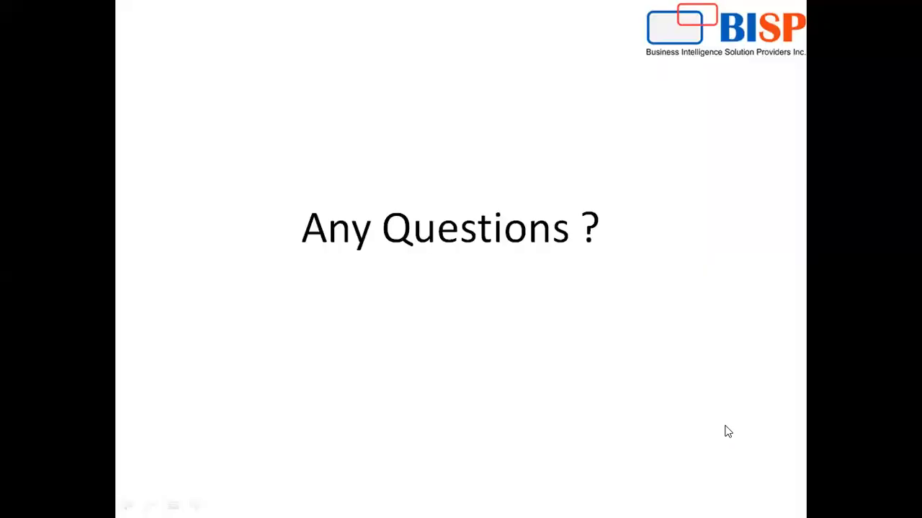